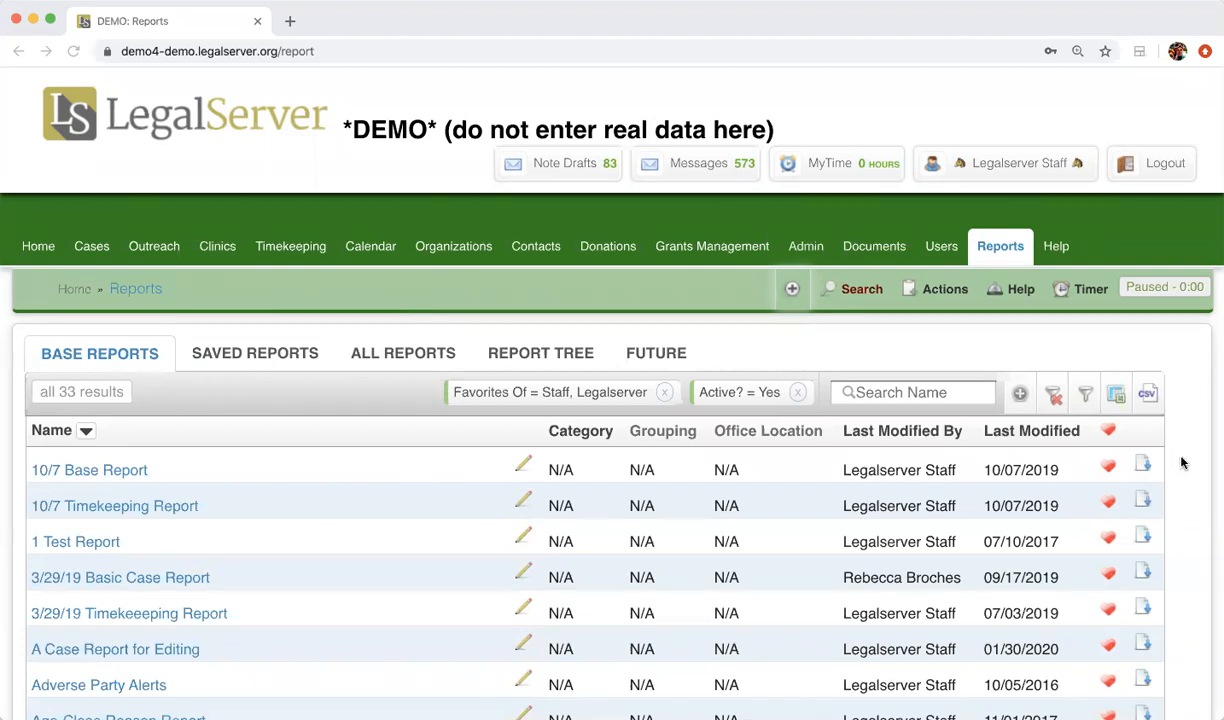
# Step: Load help.legalserver.org in a new tab and go to Reports Manual > Example Reports
pyautogui.scroll(-2, 1181, 463)
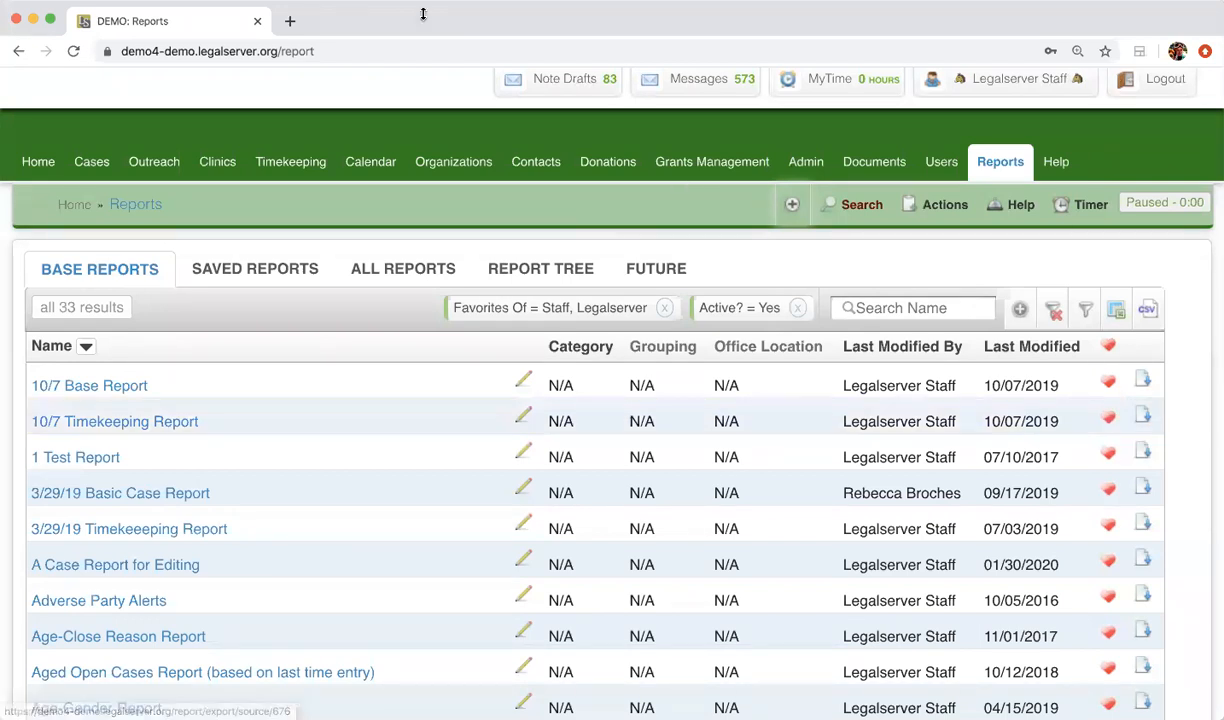
pyautogui.click(288, 22)
pyautogui.write('he')
pyautogui.press('Return')
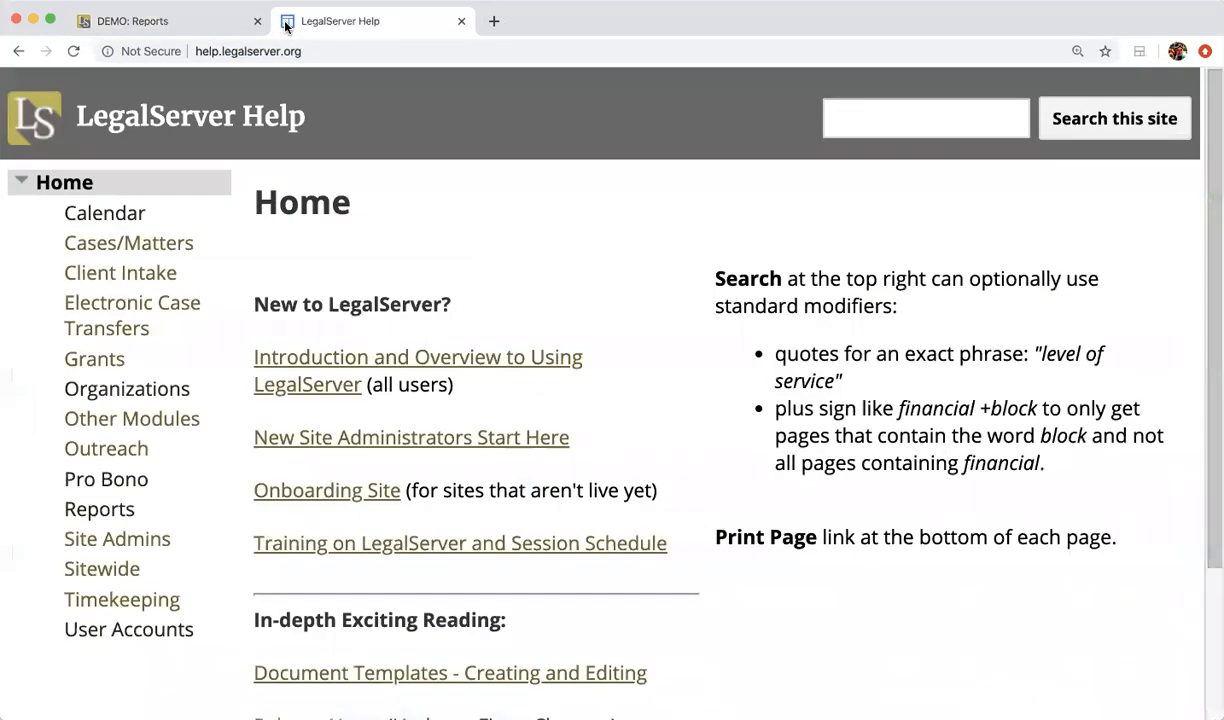
pyautogui.scroll(-1, 306, 67)
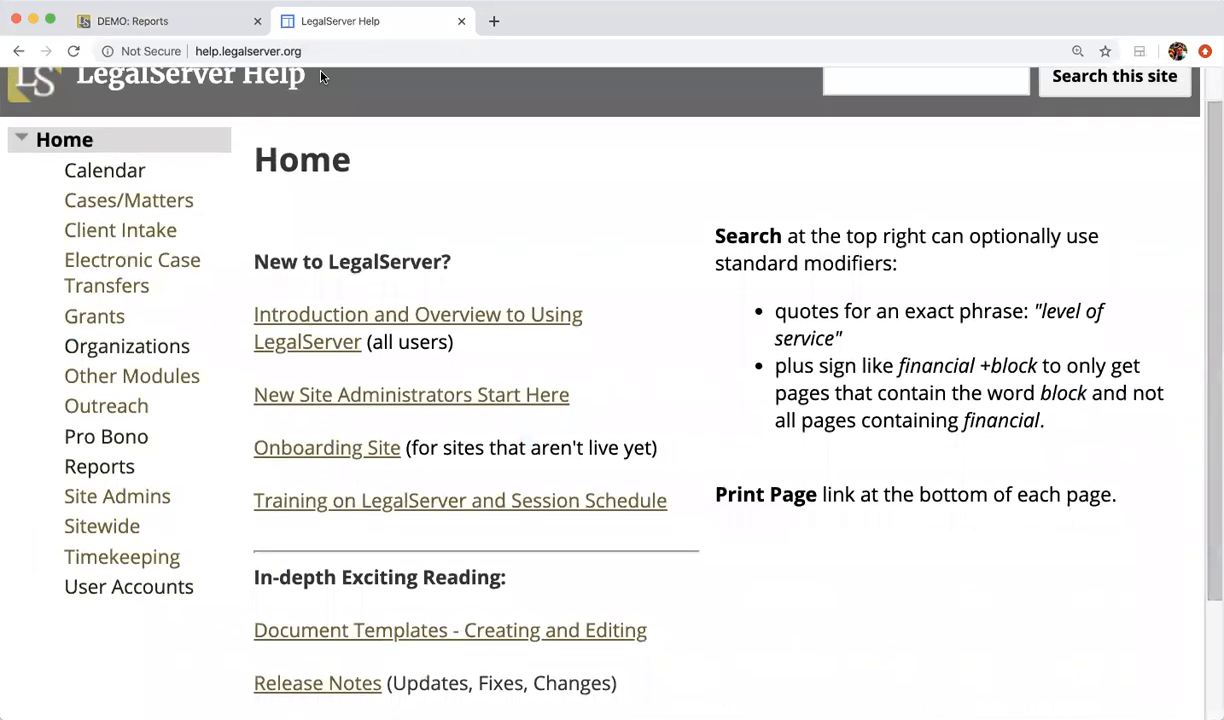
pyautogui.scroll(-3, 524, 424)
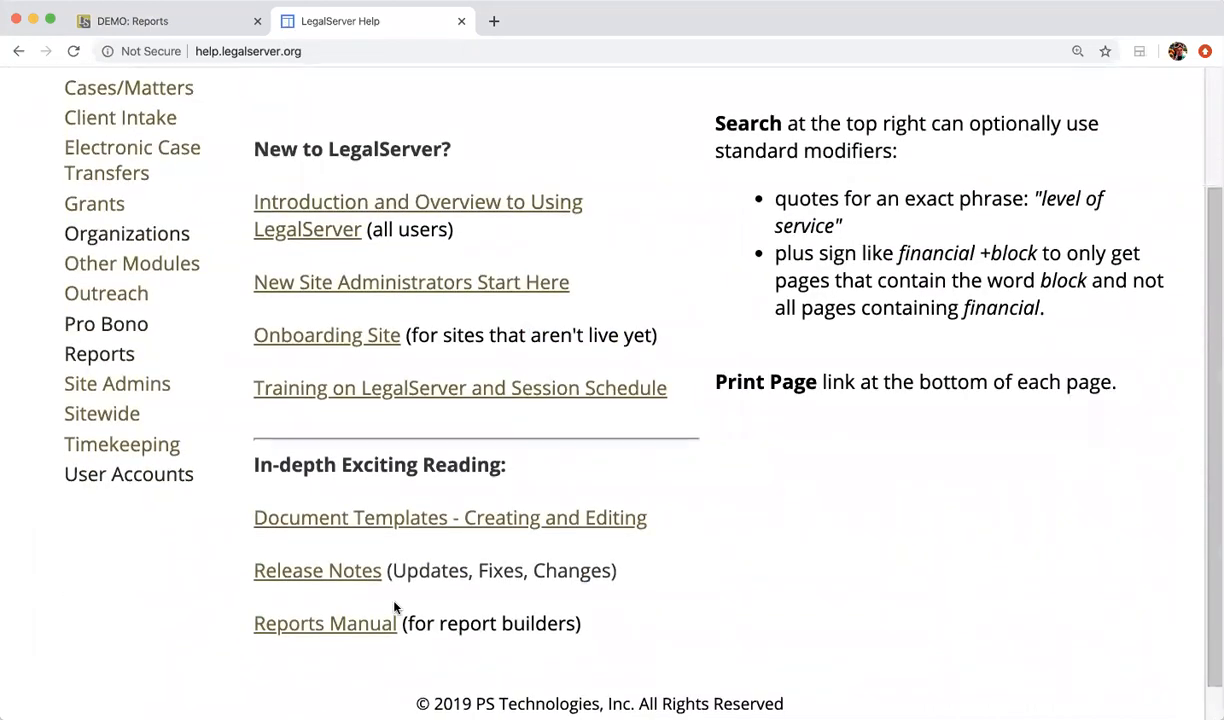
pyautogui.click(369, 625)
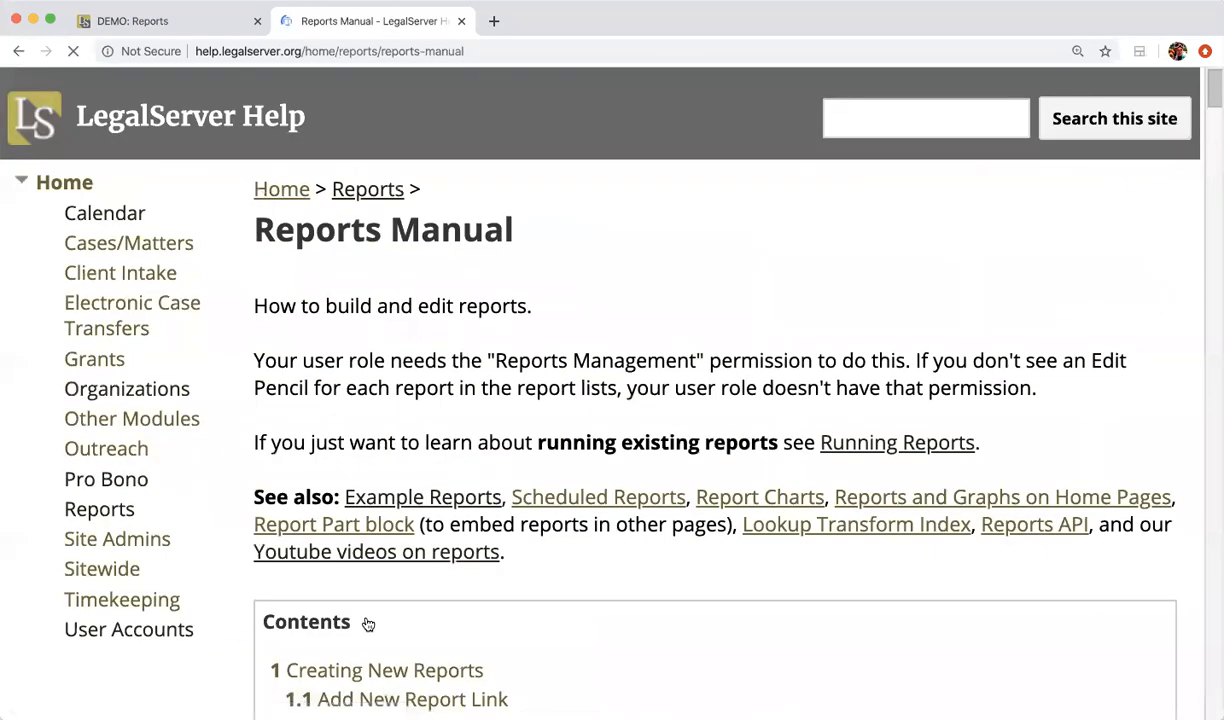
pyautogui.scroll(-1, 430, 460)
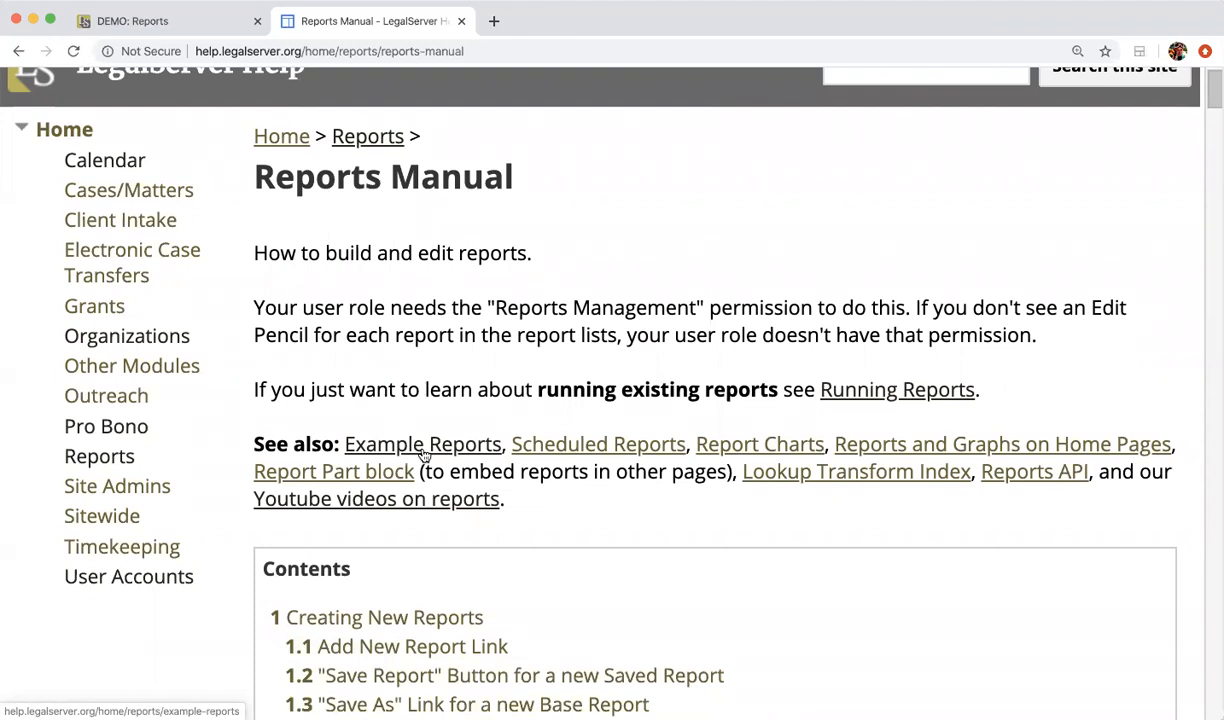
pyautogui.click(437, 451)
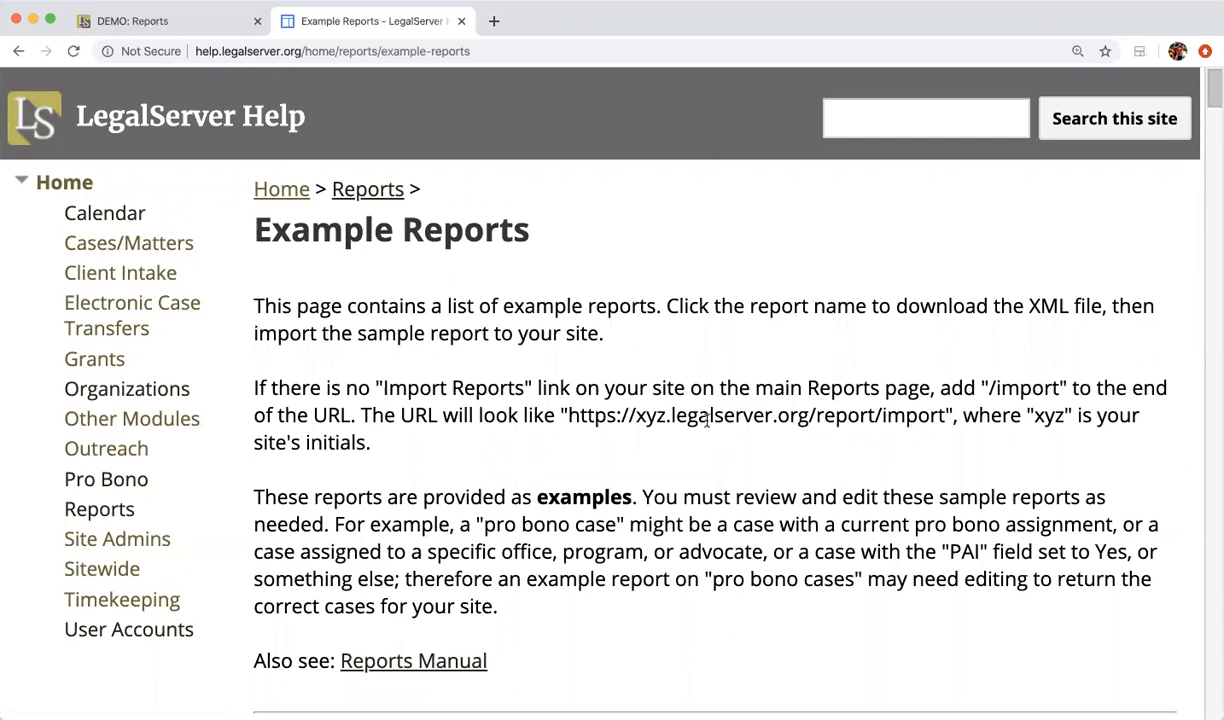
# Step: Read through the Example Reports page, then close the help tab to return to Reports
pyautogui.scroll(-10, 707, 421)
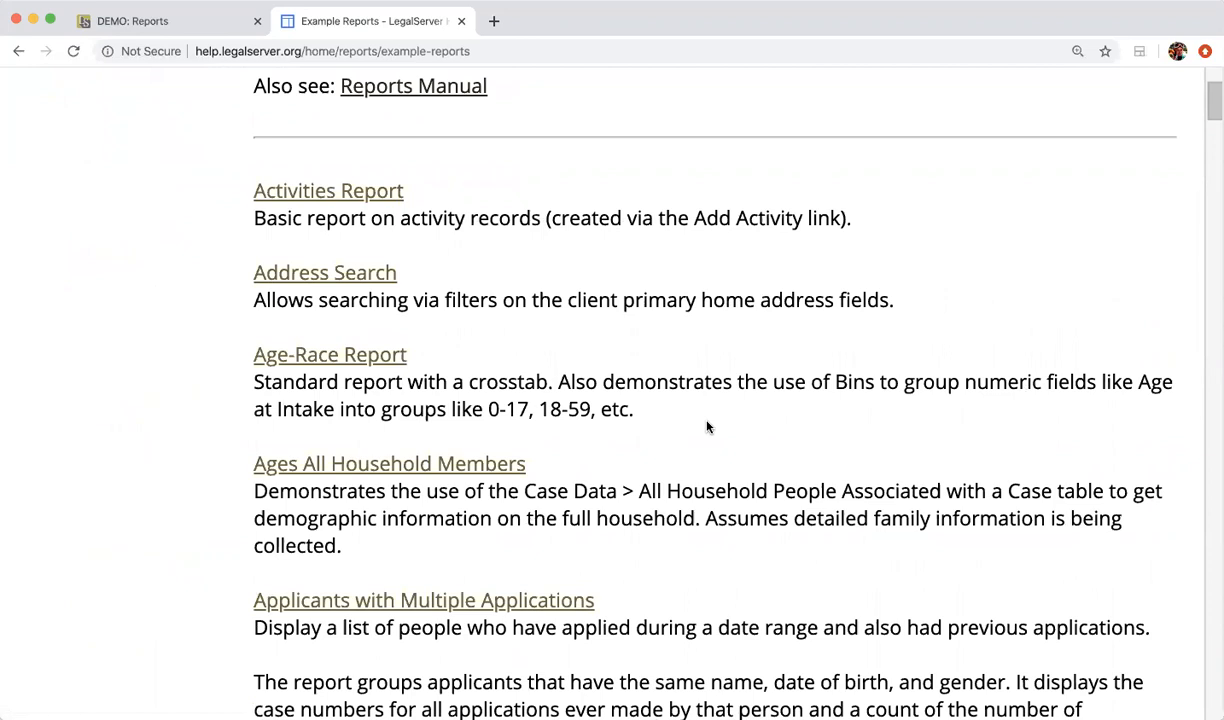
pyautogui.scroll(-3, 707, 427)
pyautogui.scroll(-4, 707, 427)
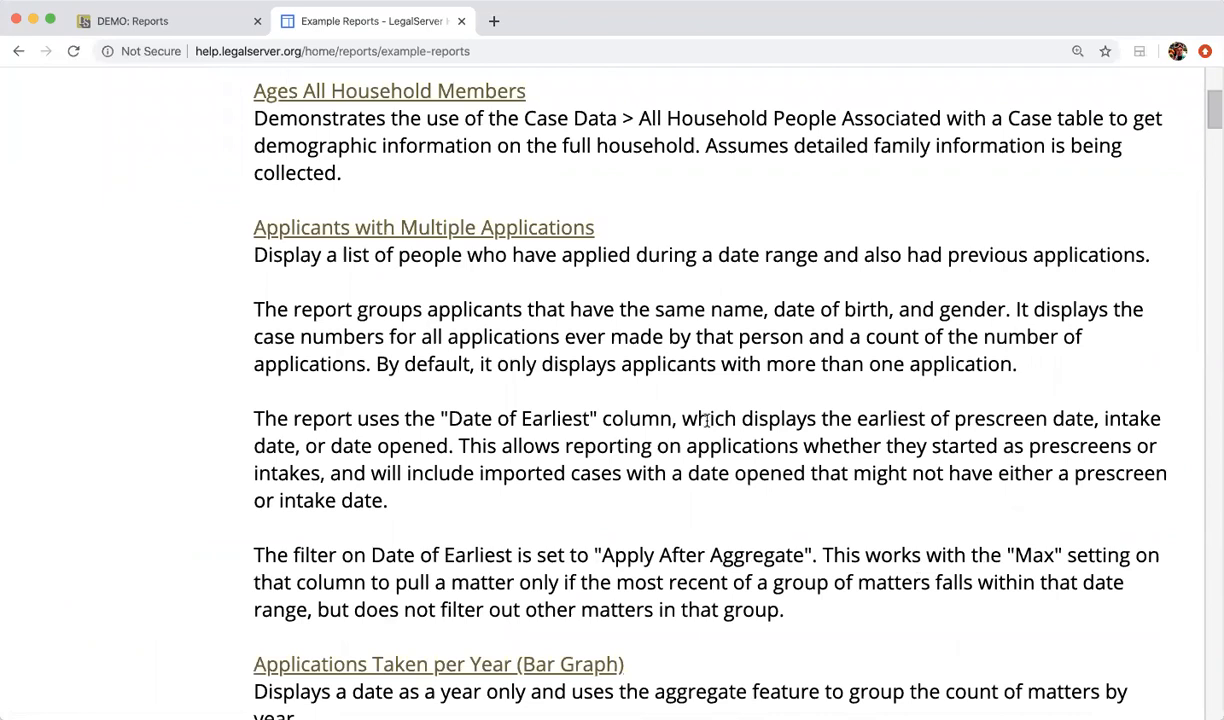
pyautogui.scroll(10, 707, 421)
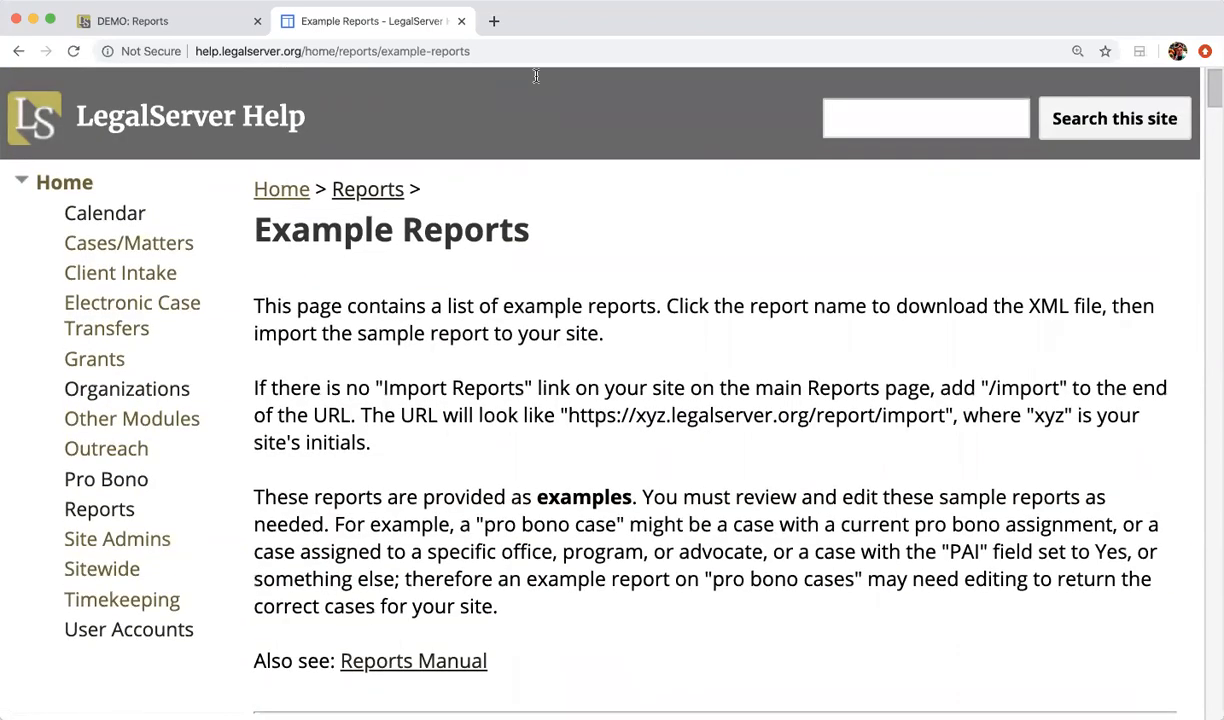
pyautogui.click(461, 21)
pyautogui.moveTo(785, 218)
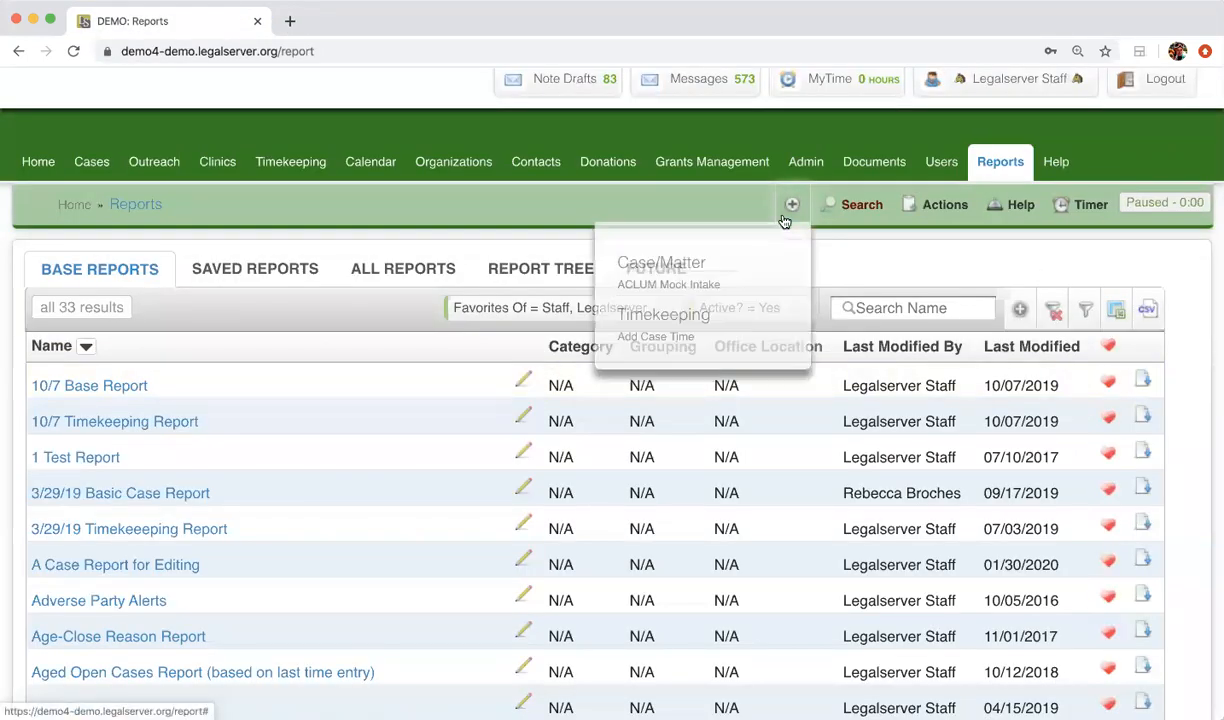
pyautogui.moveTo(933, 204)
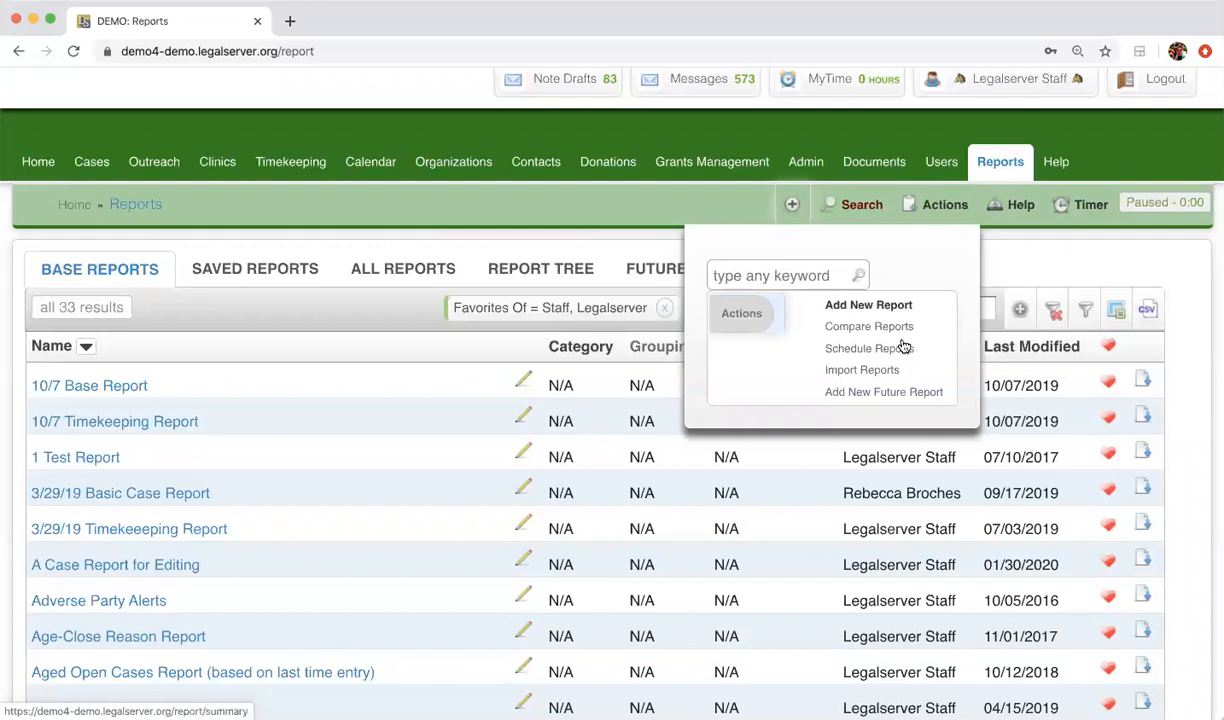
pyautogui.click(891, 376)
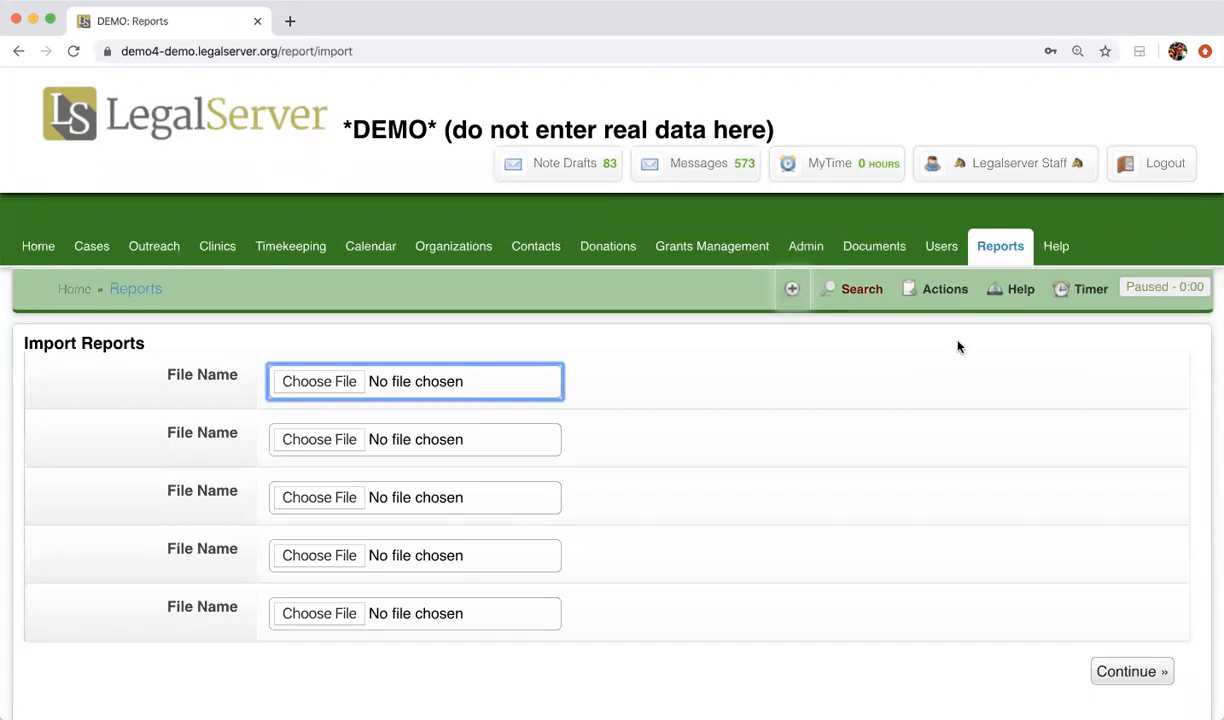
pyautogui.click(975, 250)
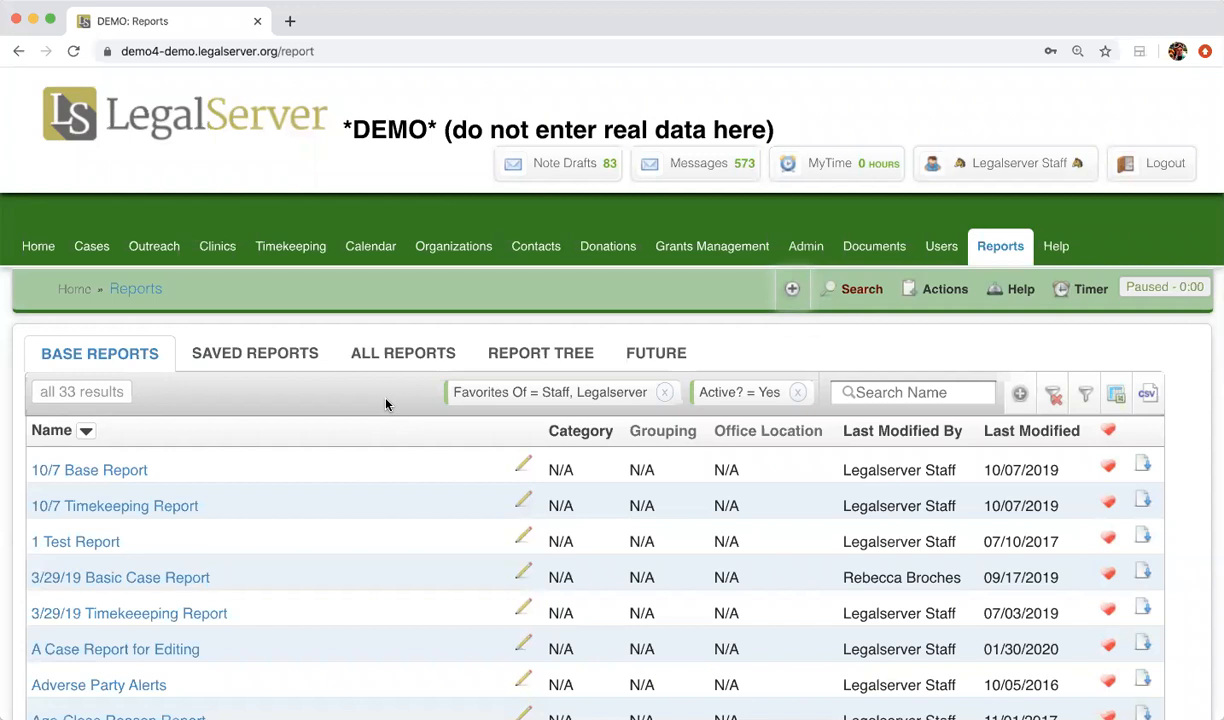
pyautogui.click(940, 288)
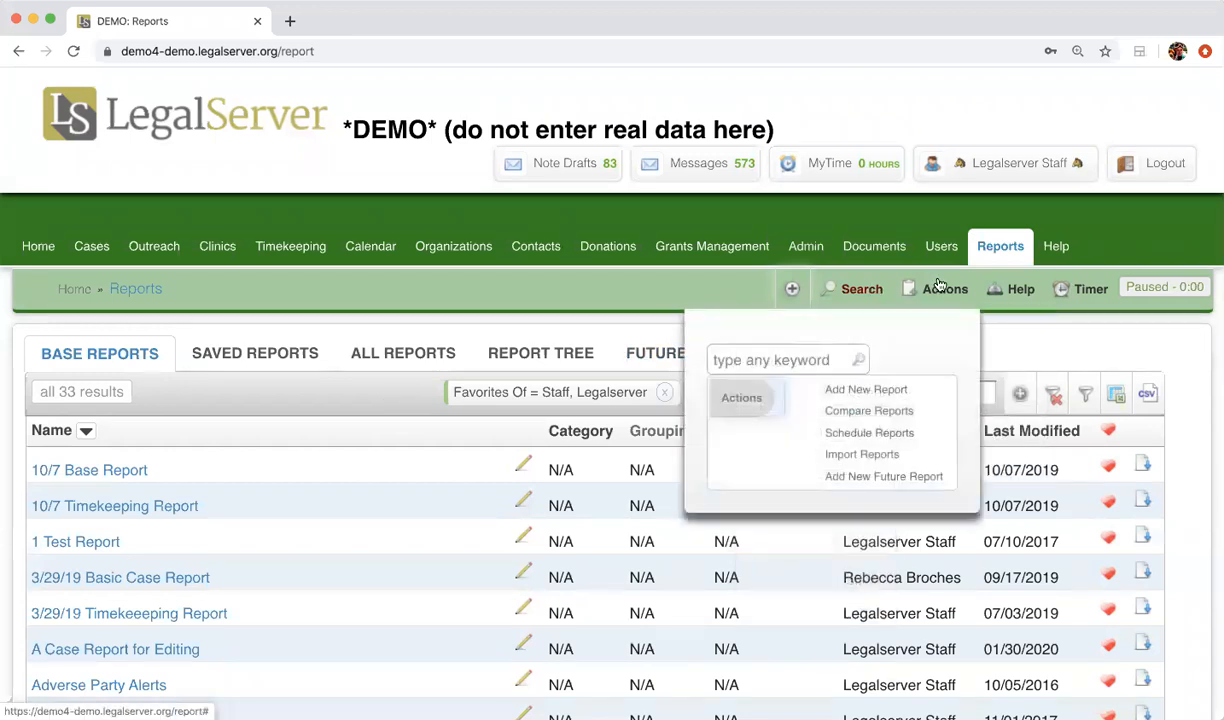
# Step: Add a new report named '2/4/19 Time Report'
pyautogui.click(893, 389)
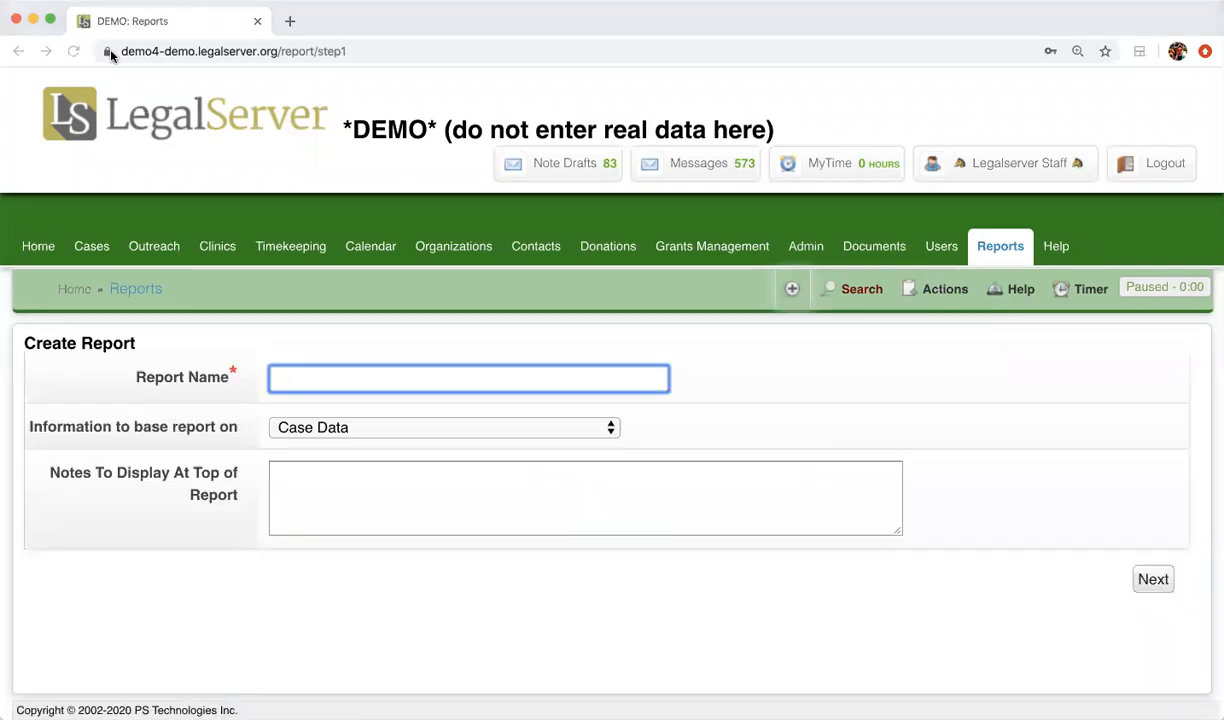
pyautogui.click(376, 374)
pyautogui.write('2/4/19 ')
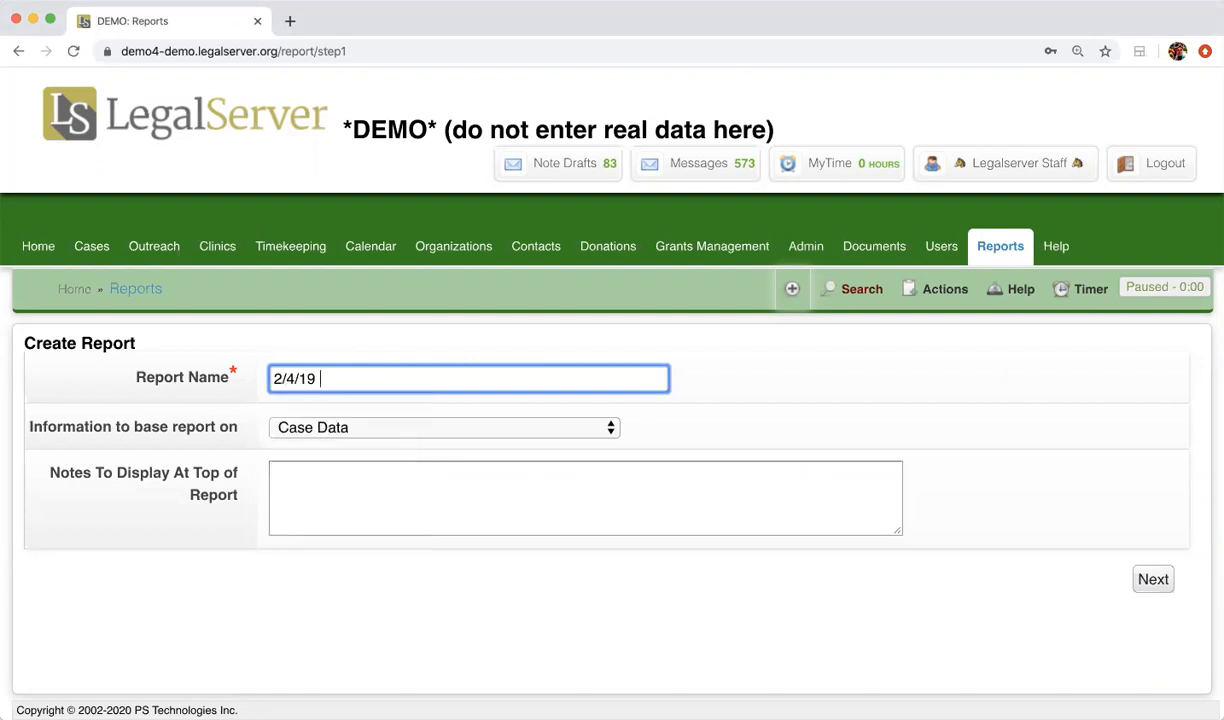
pyautogui.write('Time Report')
pyautogui.click(456, 415)
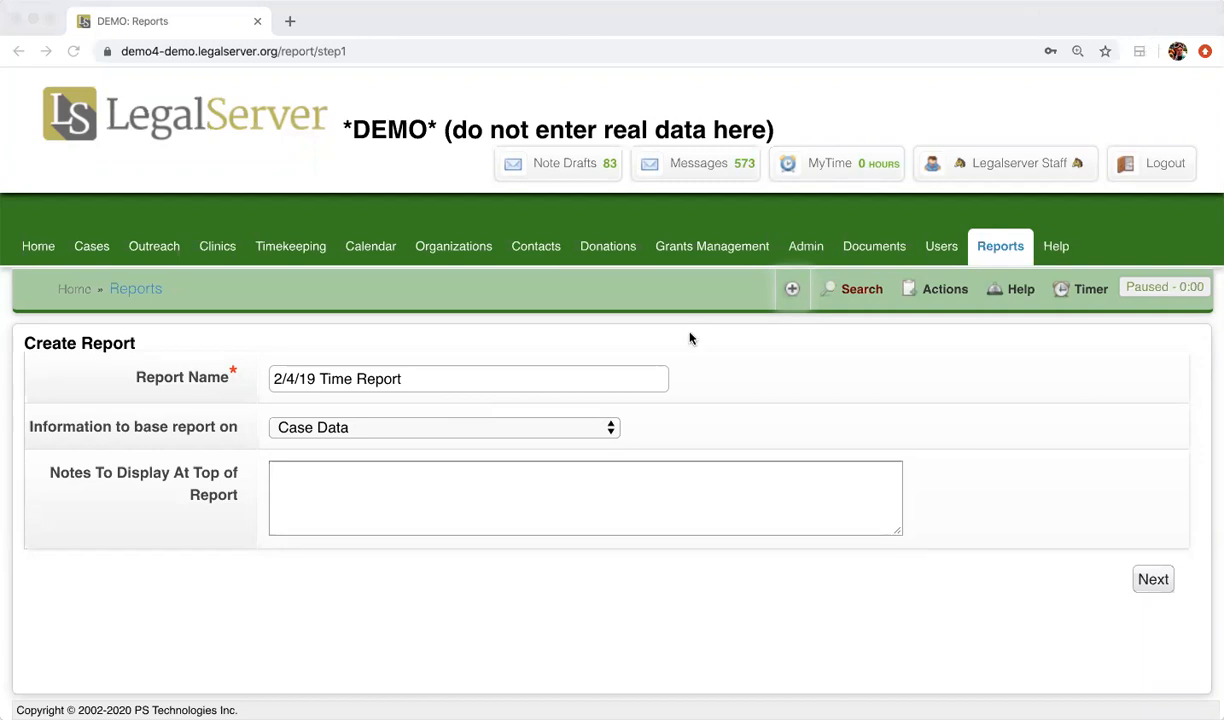
# Step: Base the report on Timekeeping information
pyautogui.click(642, 364)
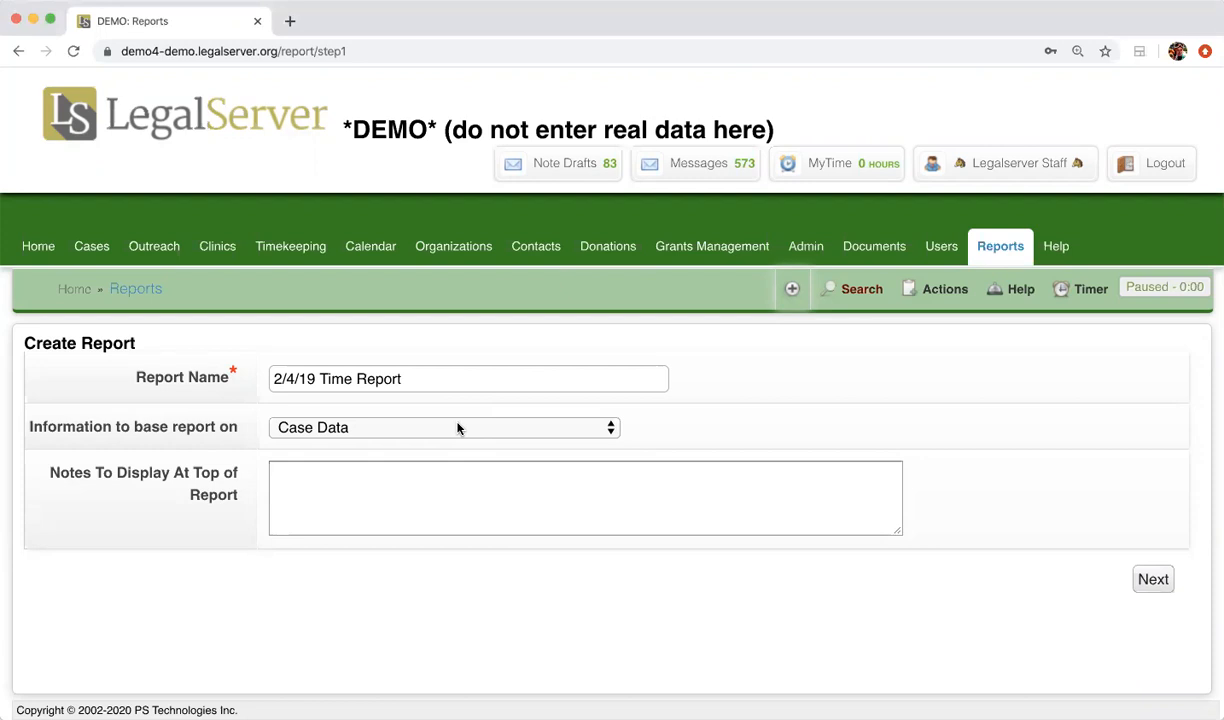
pyautogui.click(458, 428)
pyautogui.scroll(-5, 458, 428)
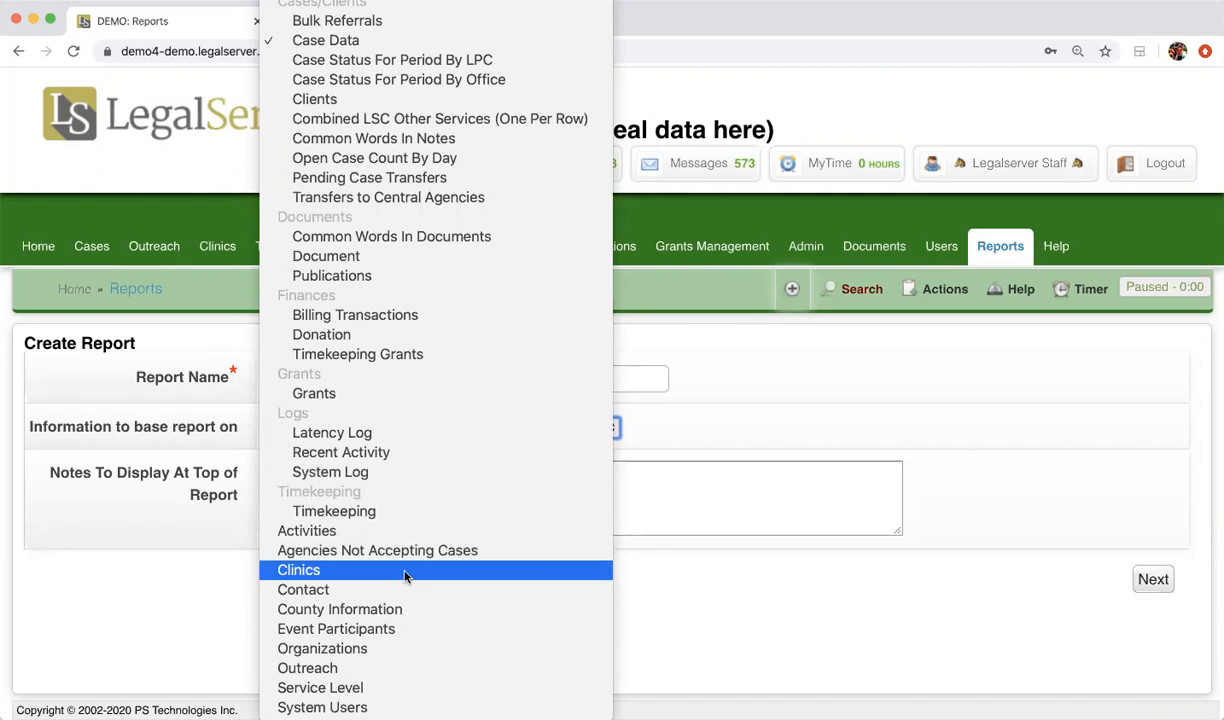
pyautogui.press('Down')
pyautogui.press('Down')
pyautogui.press('Down')
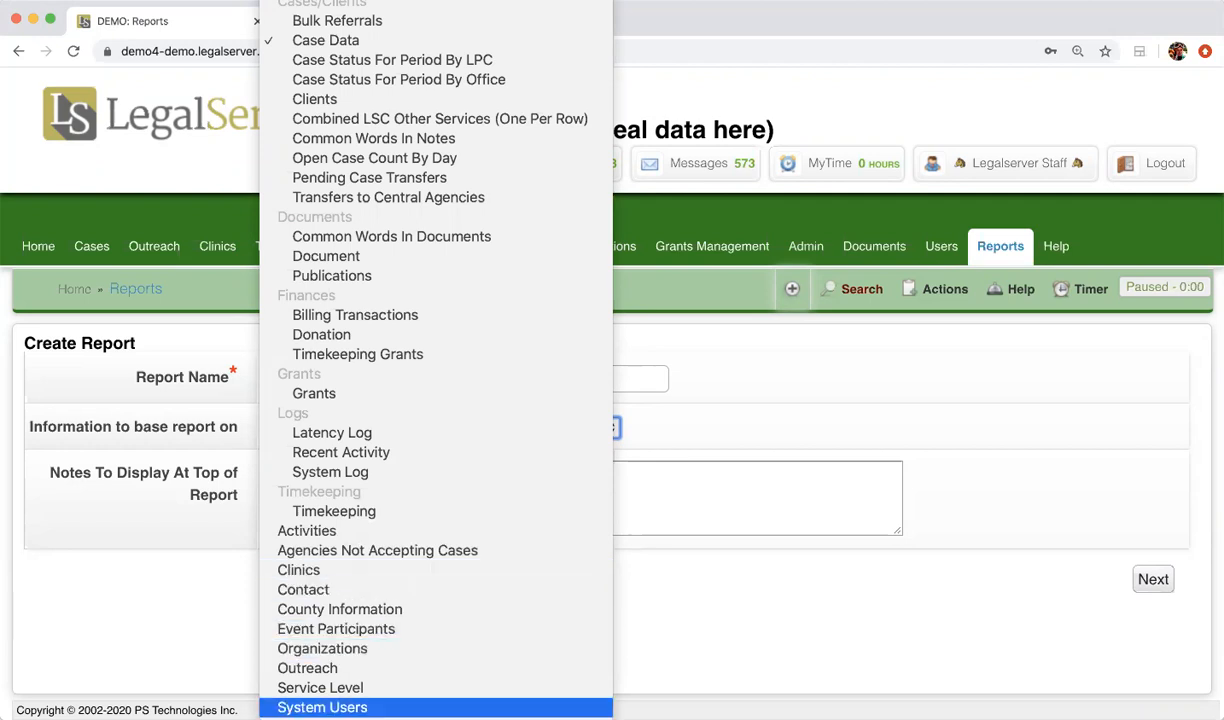
pyautogui.click(433, 511)
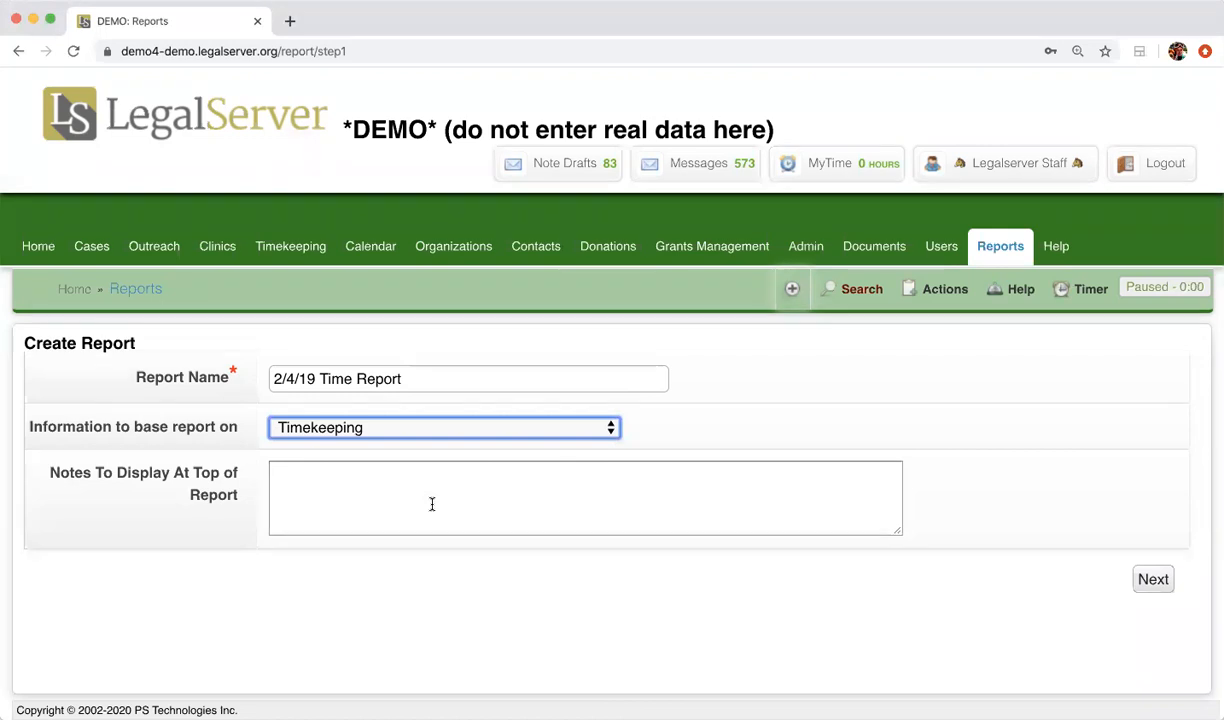
pyautogui.click(432, 504)
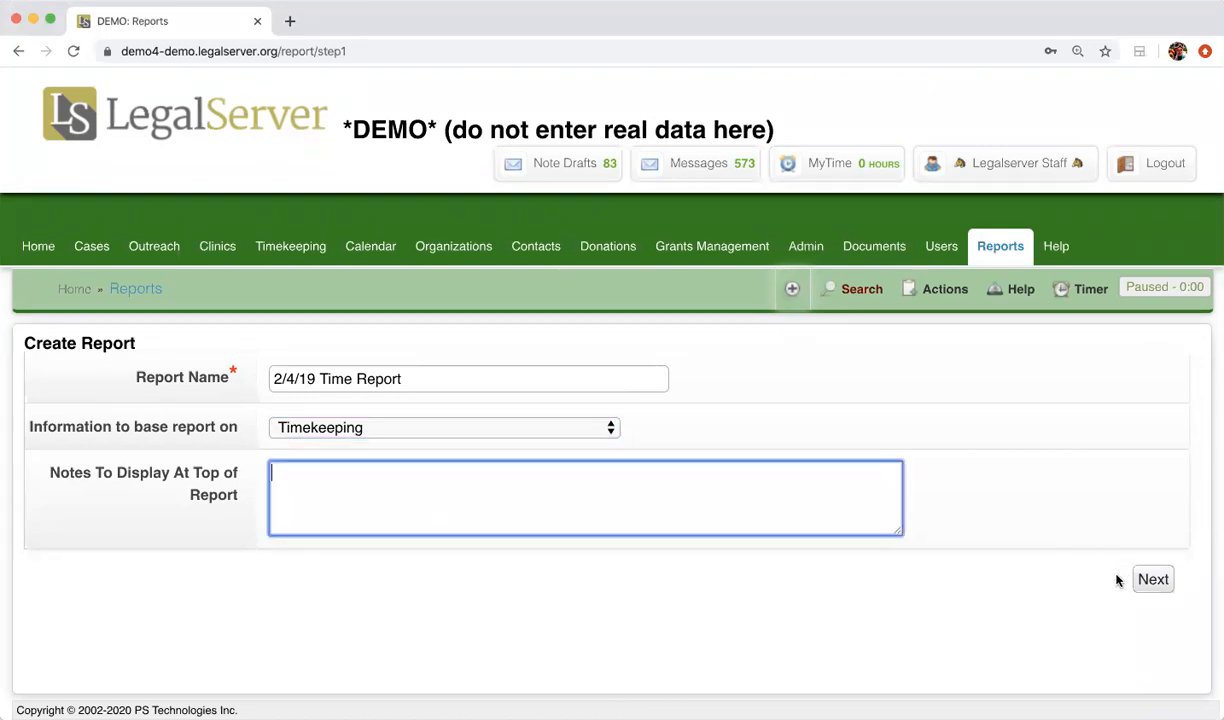
# Step: Add the Date of Service, Activity Type and Time Spent standard columns to the report
pyautogui.click(1158, 581)
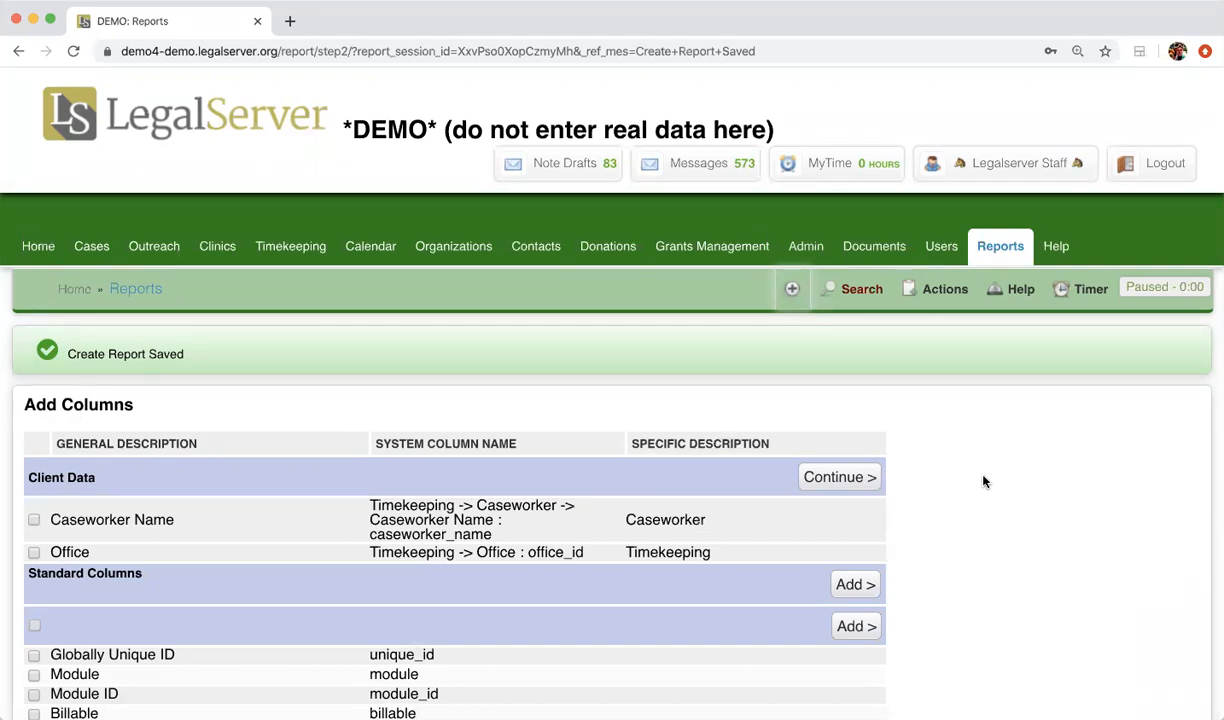
pyautogui.scroll(-10, 708, 460)
pyautogui.scroll(-6, 201, 463)
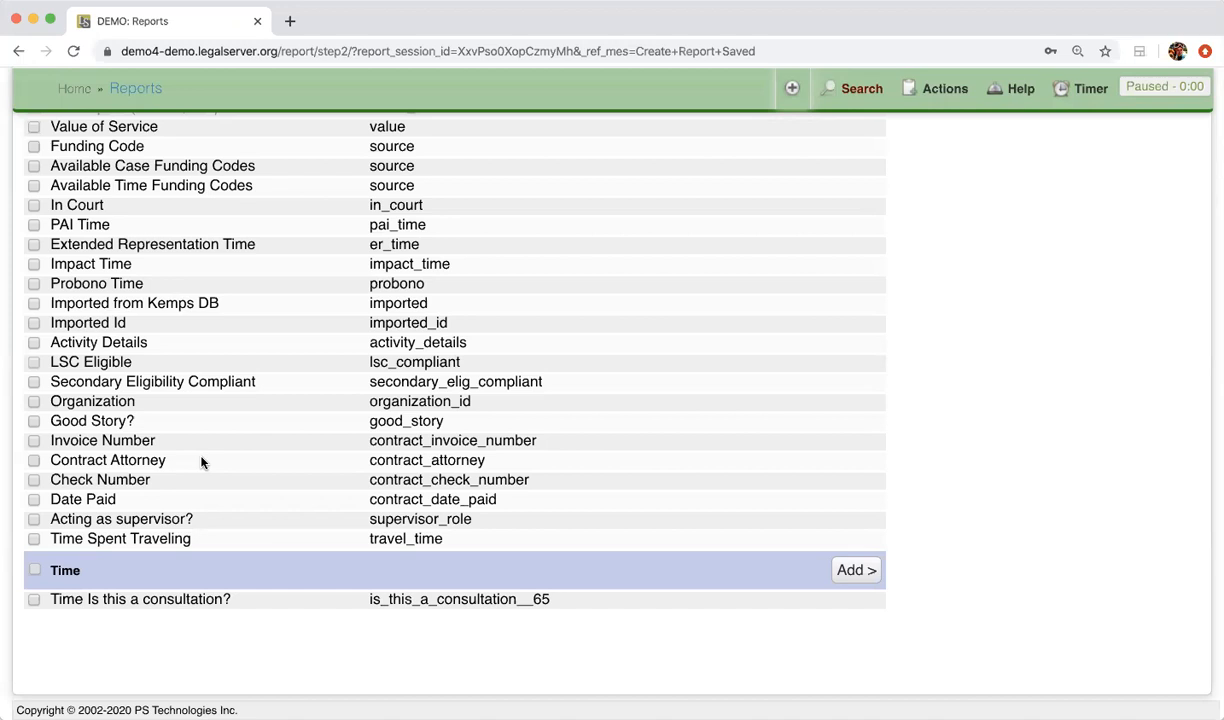
pyautogui.scroll(5, 201, 462)
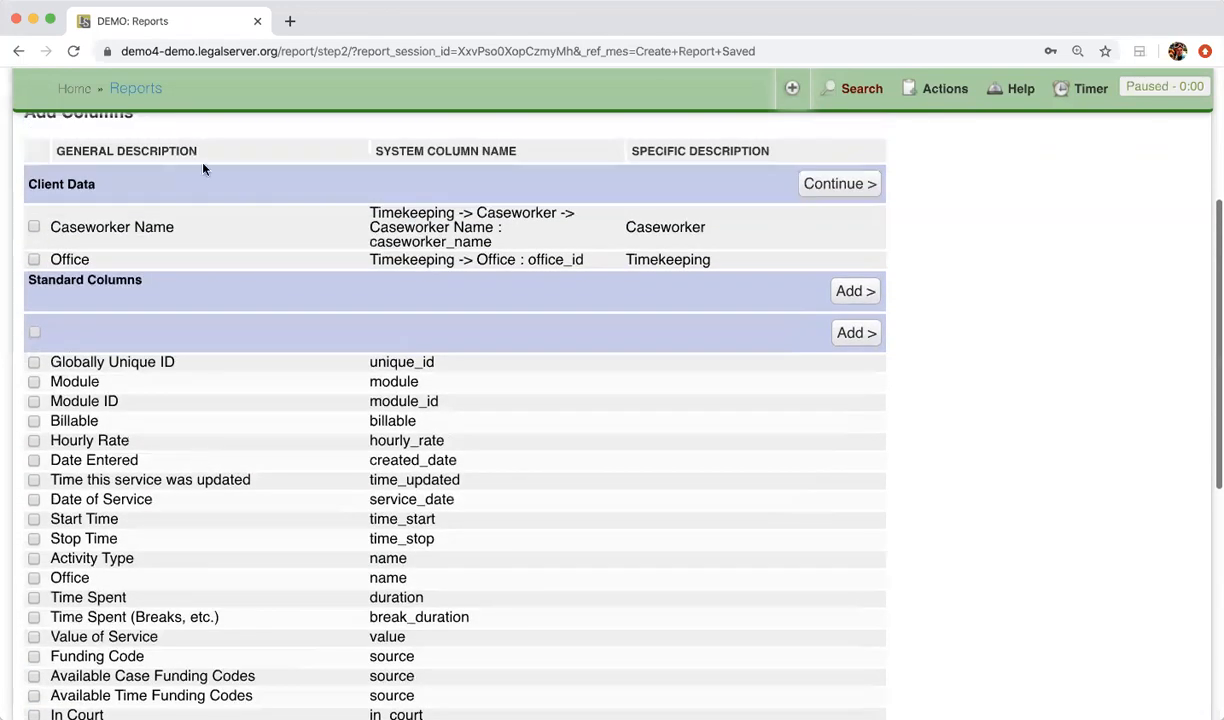
pyautogui.click(33, 227)
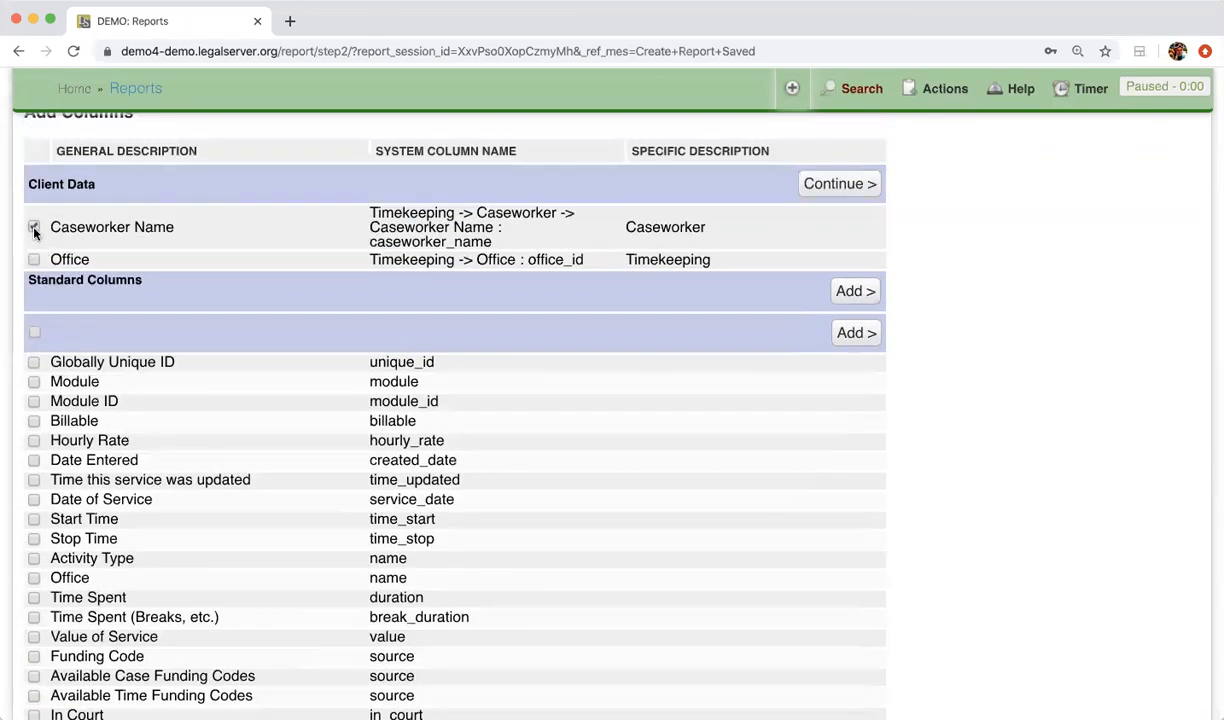
pyautogui.scroll(-2, 197, 288)
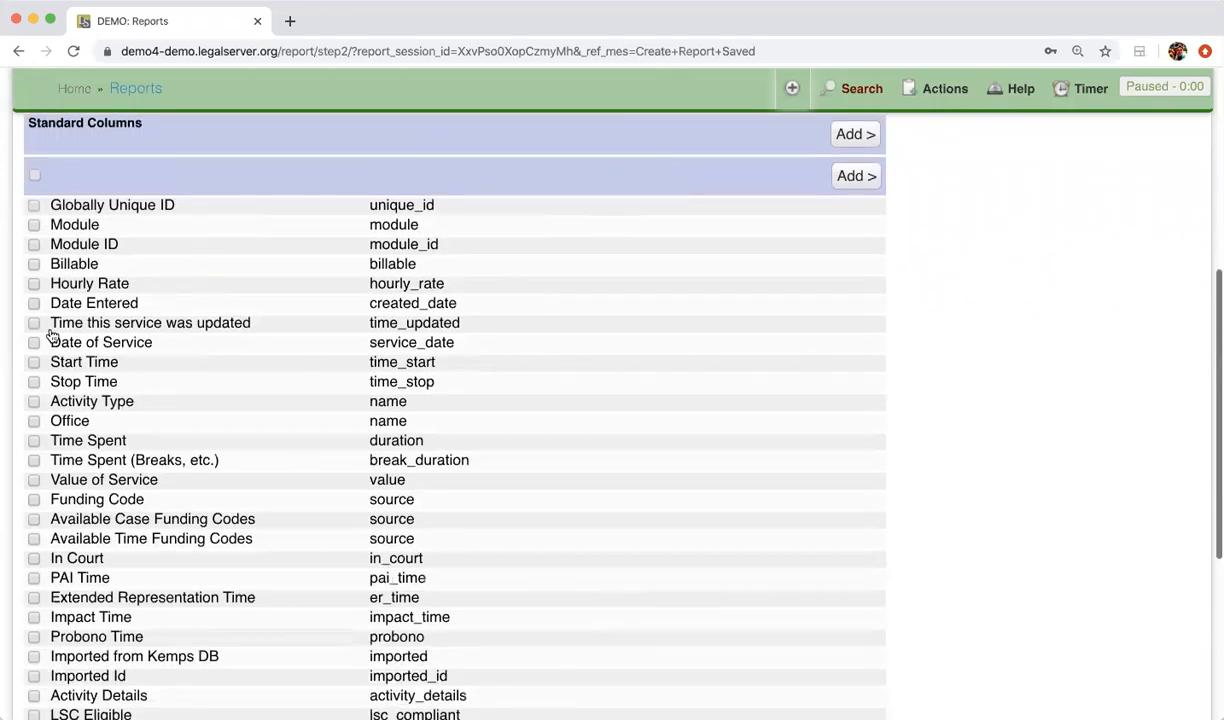
pyautogui.click(35, 342)
pyautogui.click(33, 401)
pyautogui.click(34, 441)
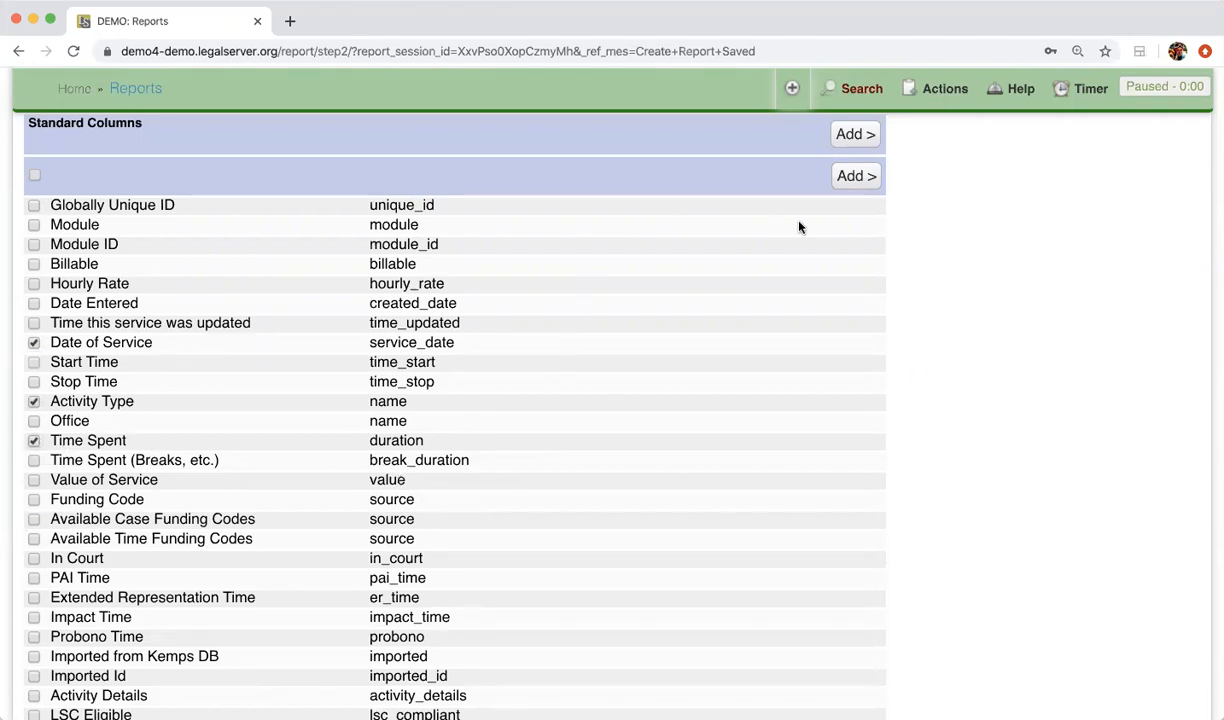
pyautogui.click(851, 180)
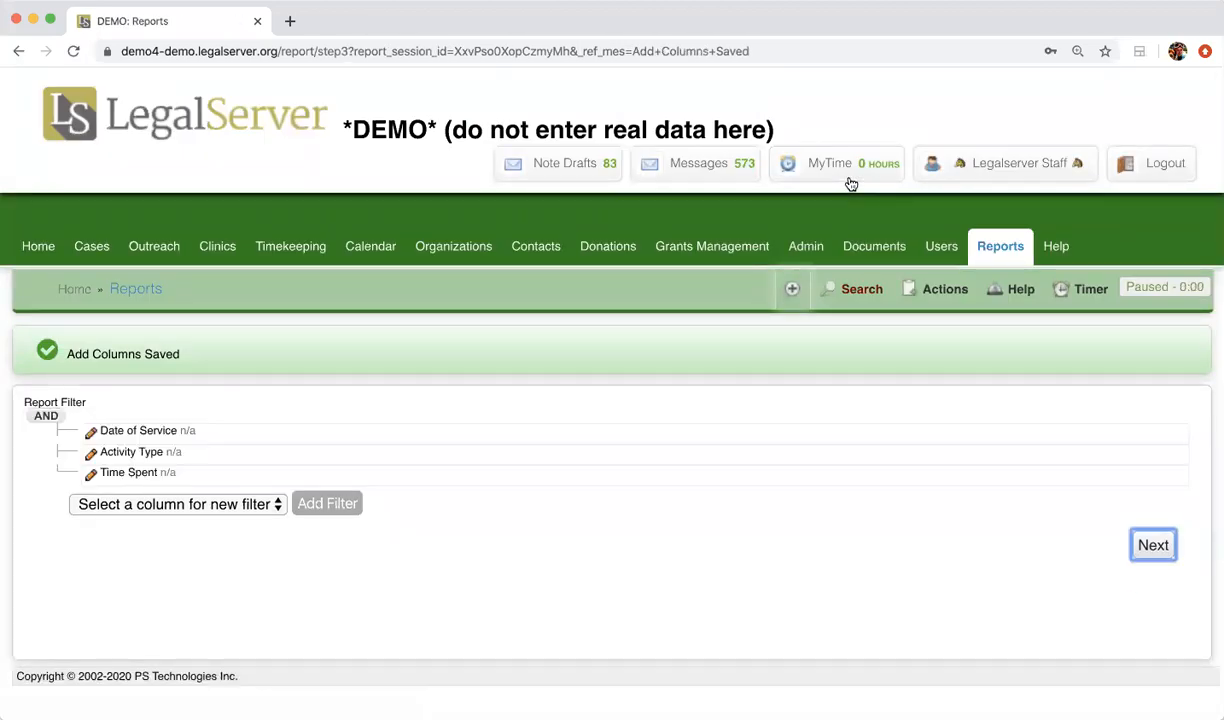
# Step: Filter Activity Type to Case Activity and apply the filter
pyautogui.click(92, 453)
pyautogui.scroll(-3, 330, 410)
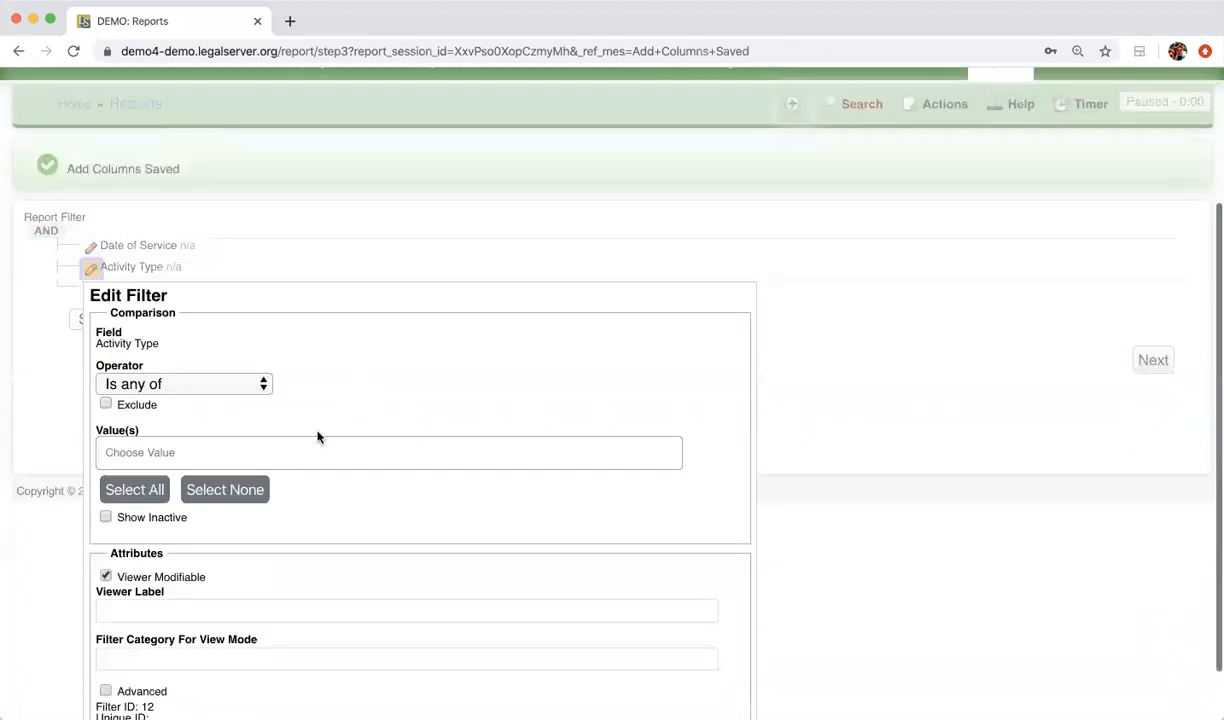
pyautogui.click(295, 449)
pyautogui.click(251, 510)
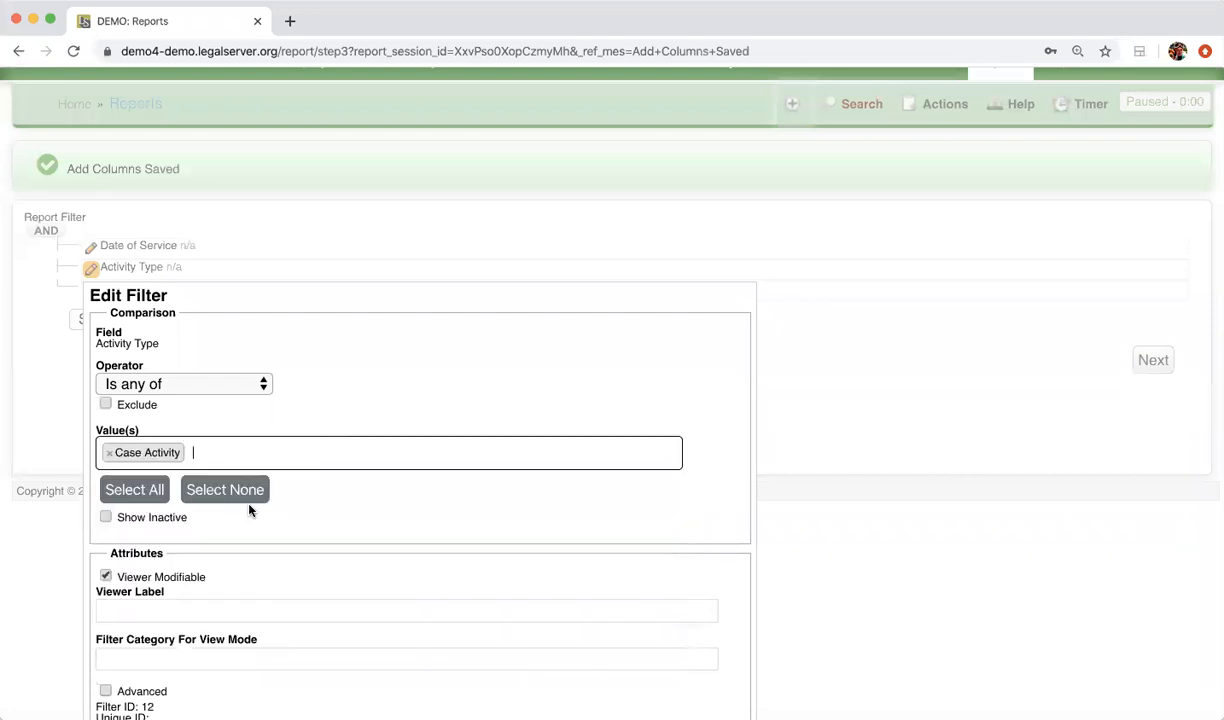
pyautogui.scroll(-2, 318, 573)
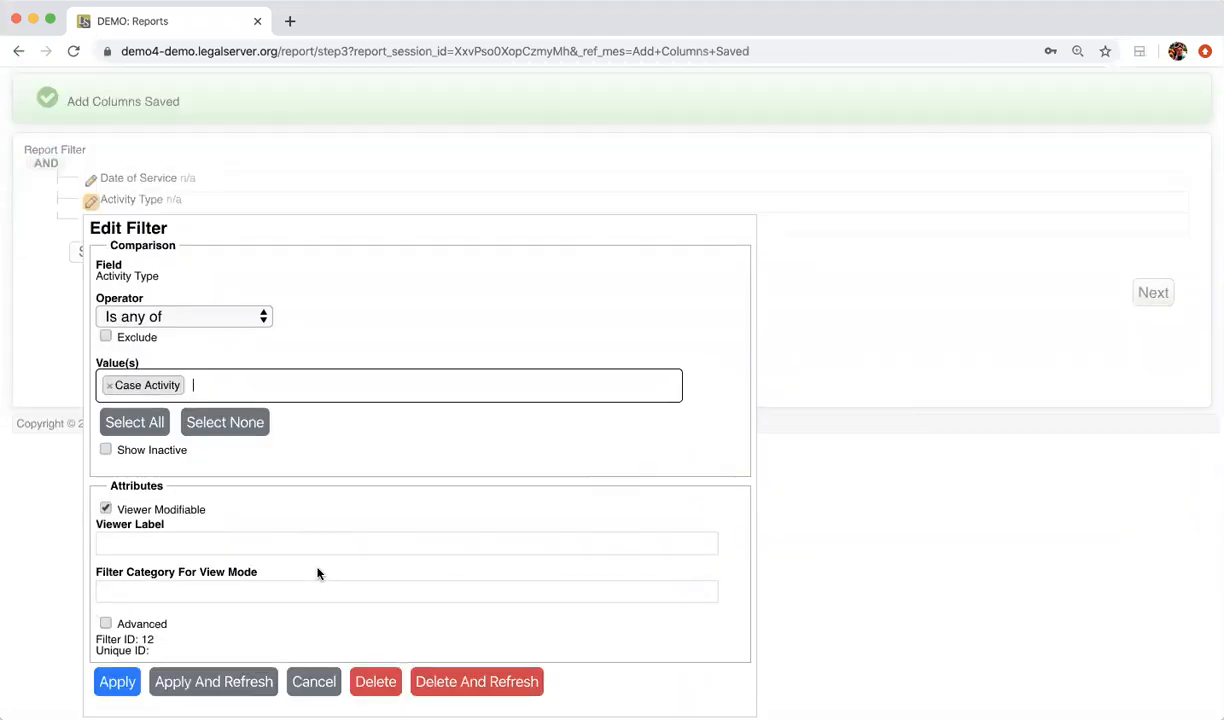
pyautogui.click(230, 682)
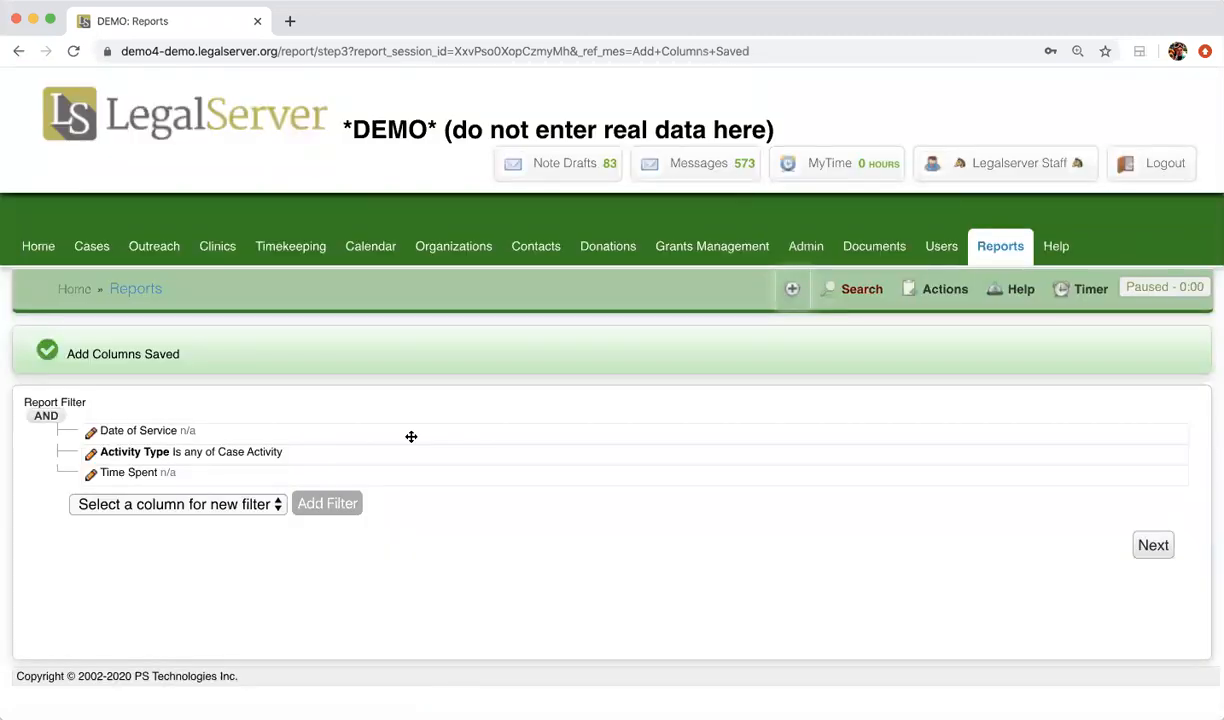
# Step: Run the report, review its 325 time entries, and return to the Reports list
pyautogui.click(1153, 543)
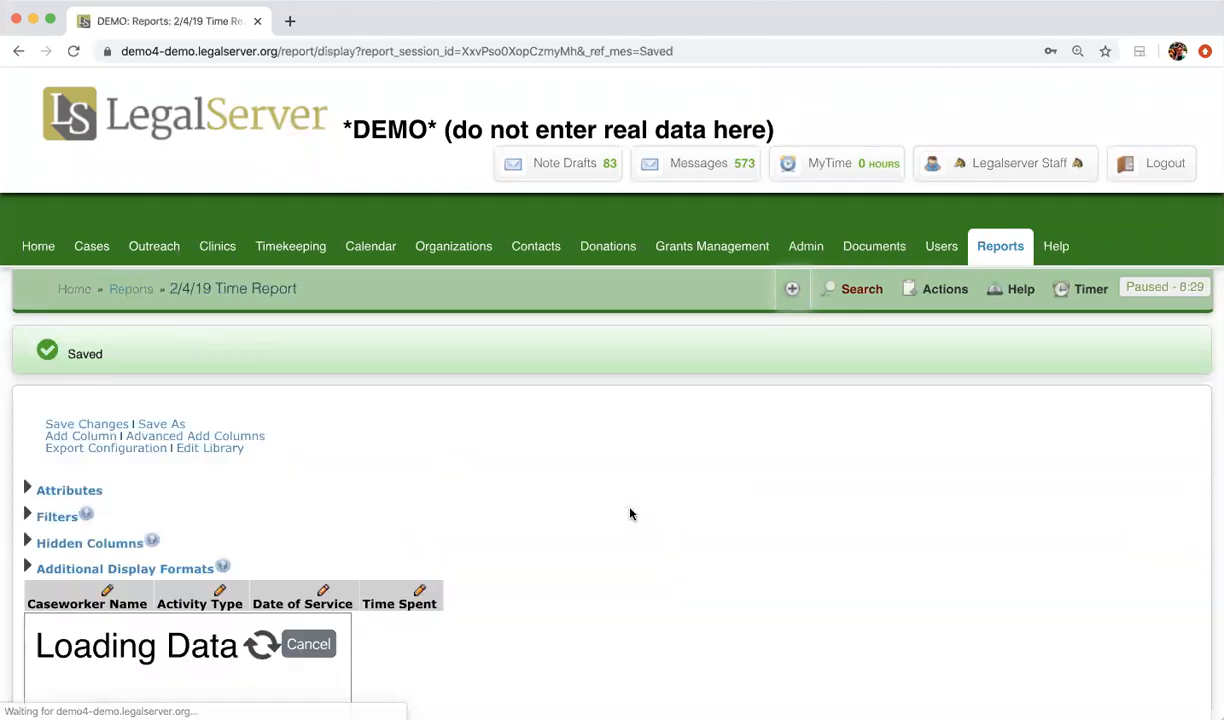
pyautogui.scroll(-1, 630, 513)
pyautogui.scroll(-3, 630, 513)
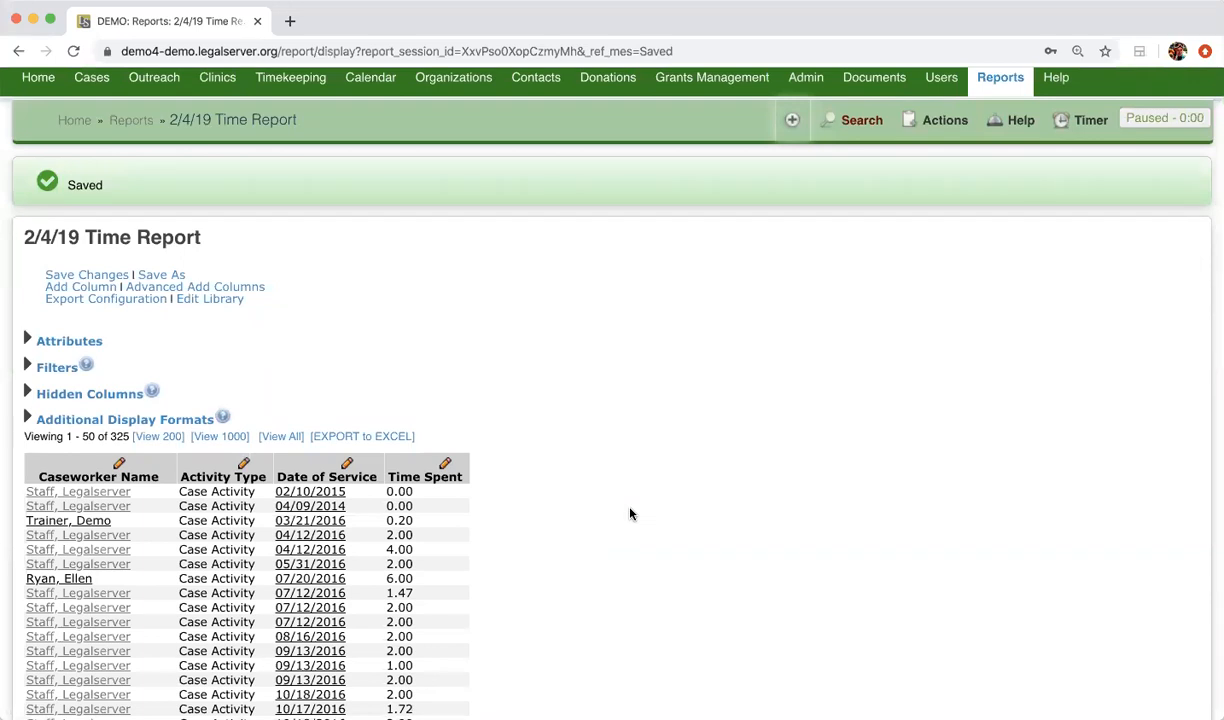
pyautogui.scroll(-10, 630, 514)
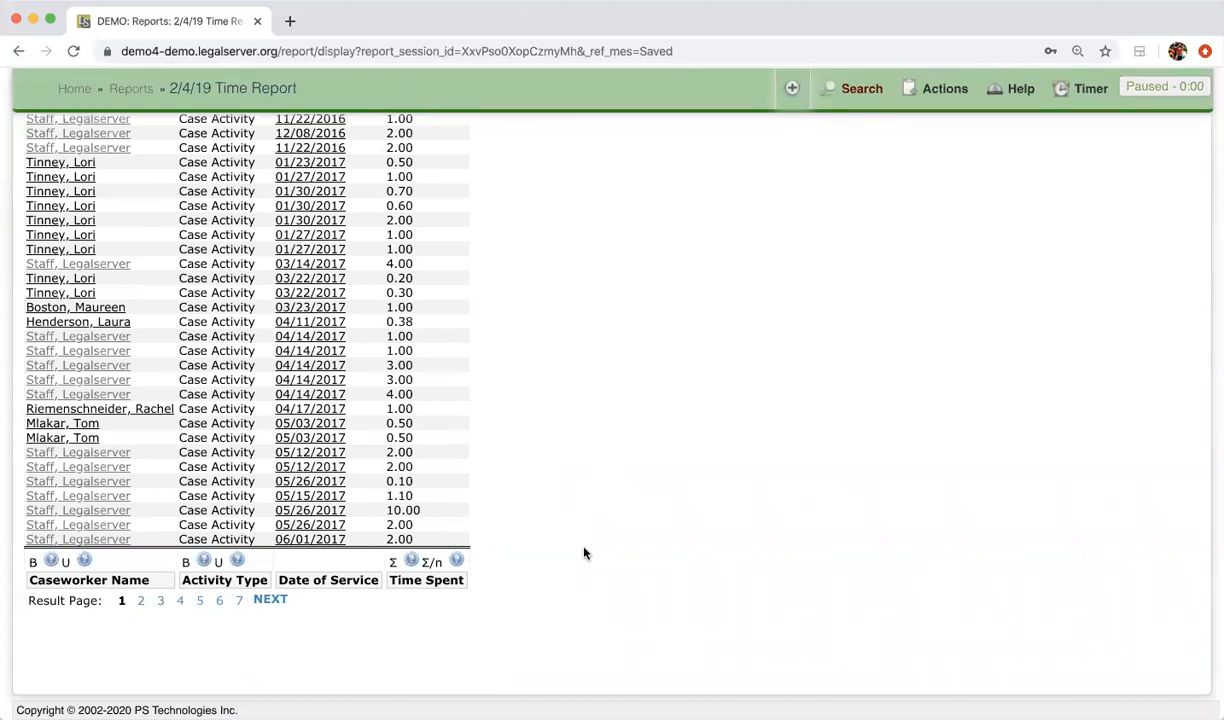
pyautogui.scroll(10, 585, 553)
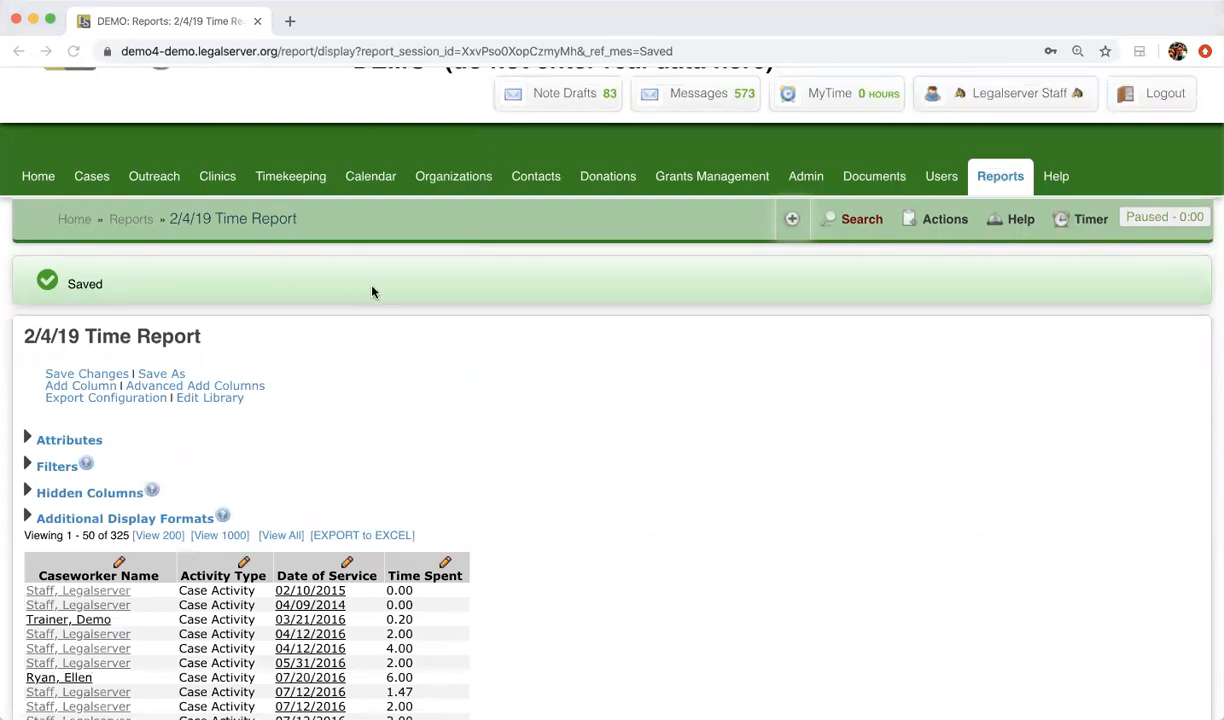
pyautogui.click(987, 177)
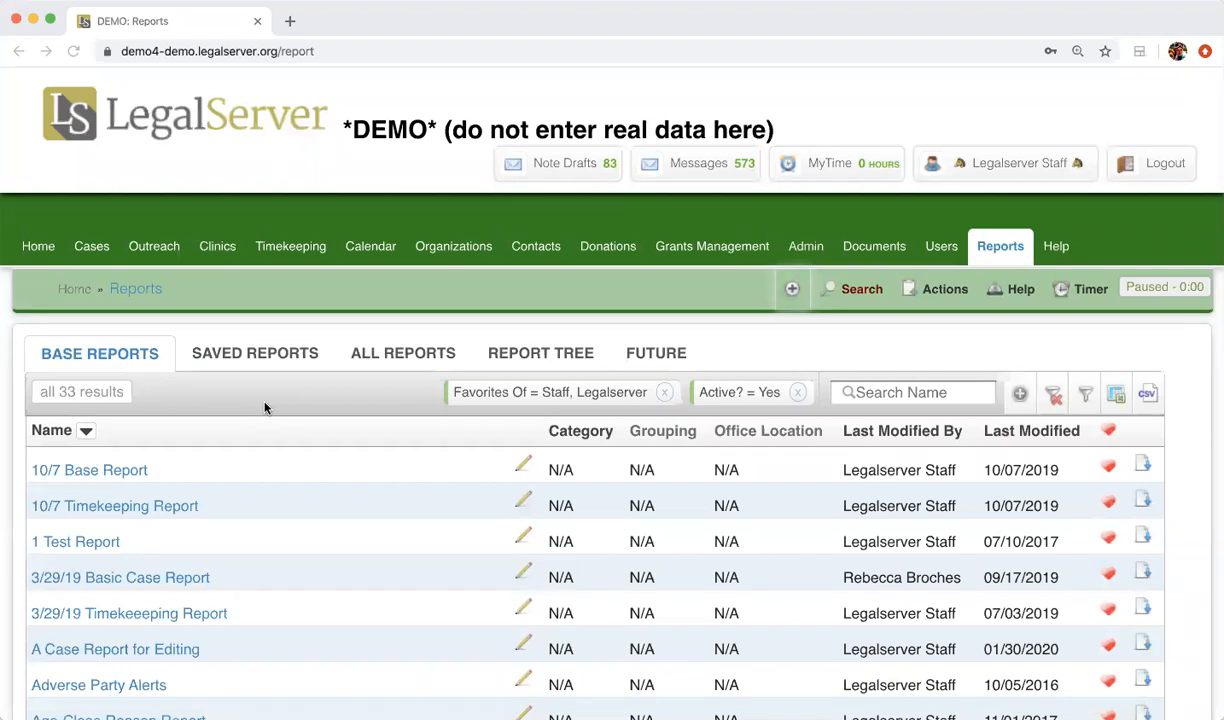
# Step: Open Basic Cases Report* from the Base Reports list and choose Save As
pyautogui.scroll(-10, 265, 407)
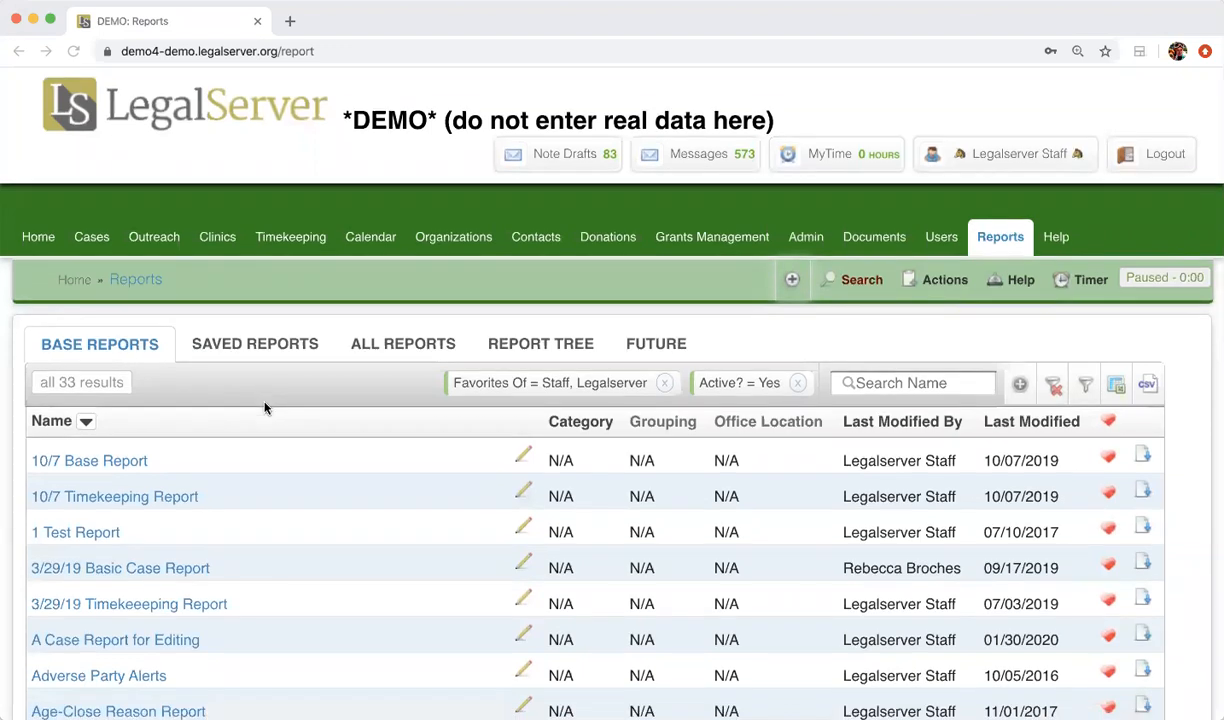
pyautogui.scroll(-1, 265, 407)
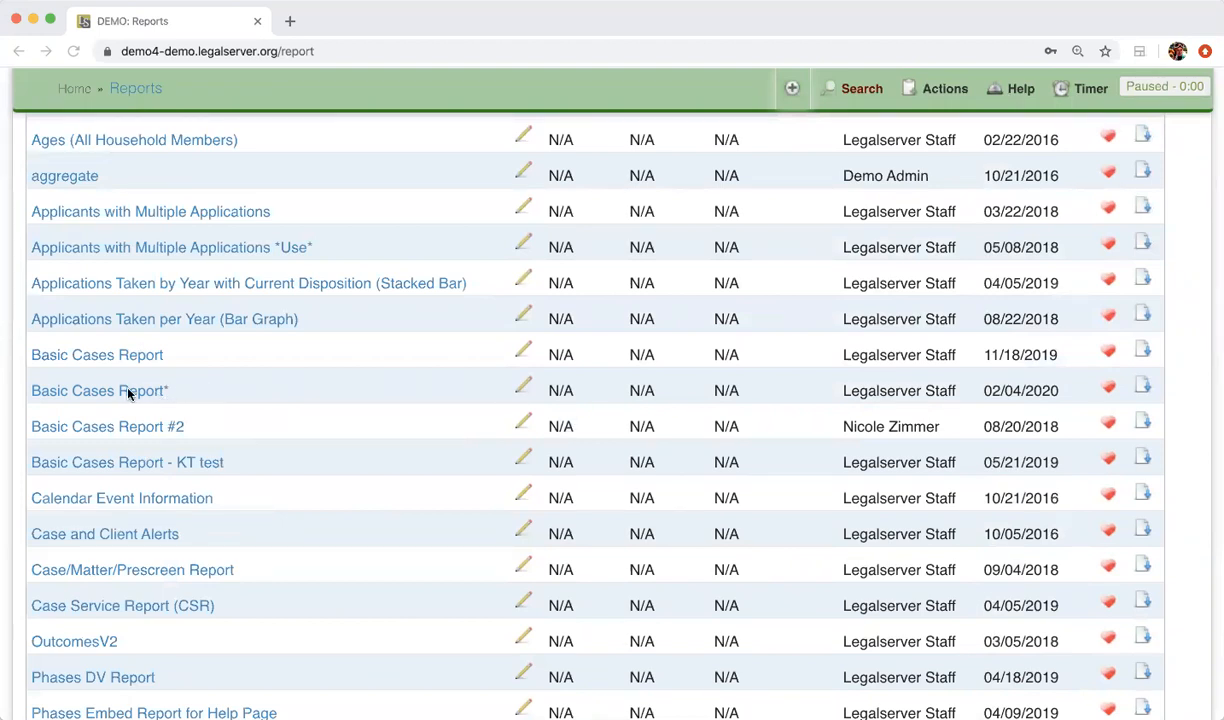
pyautogui.click(520, 388)
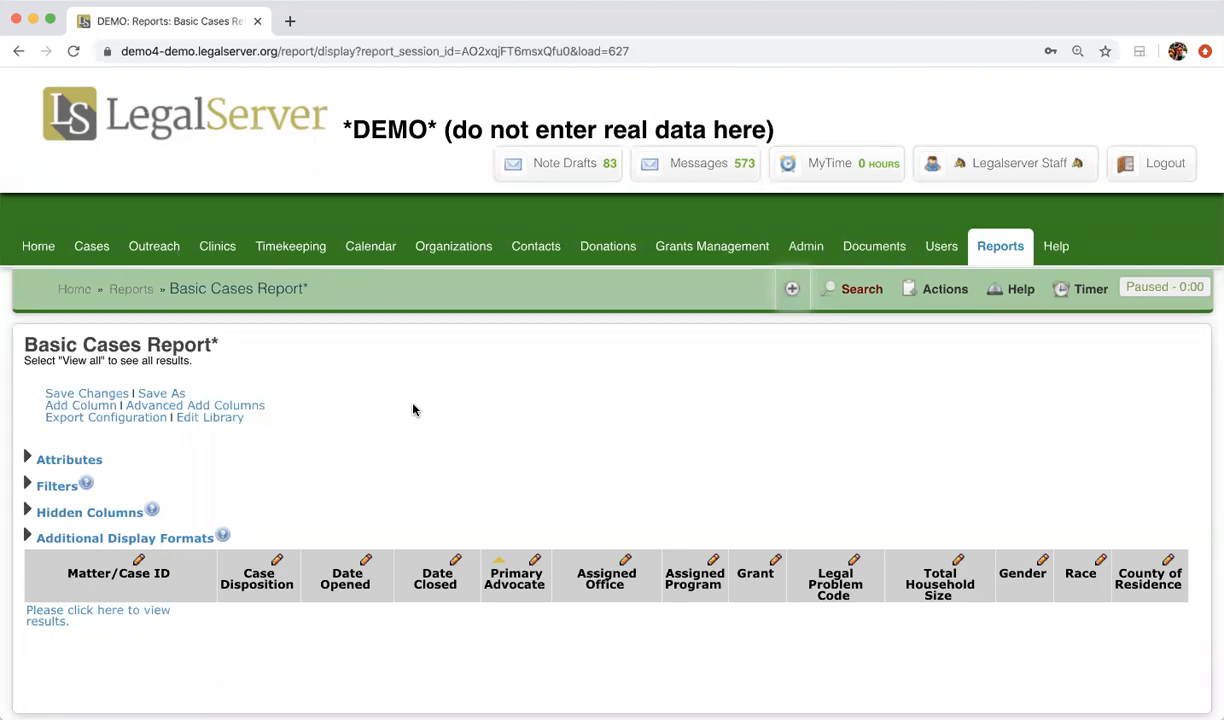
pyautogui.click(162, 396)
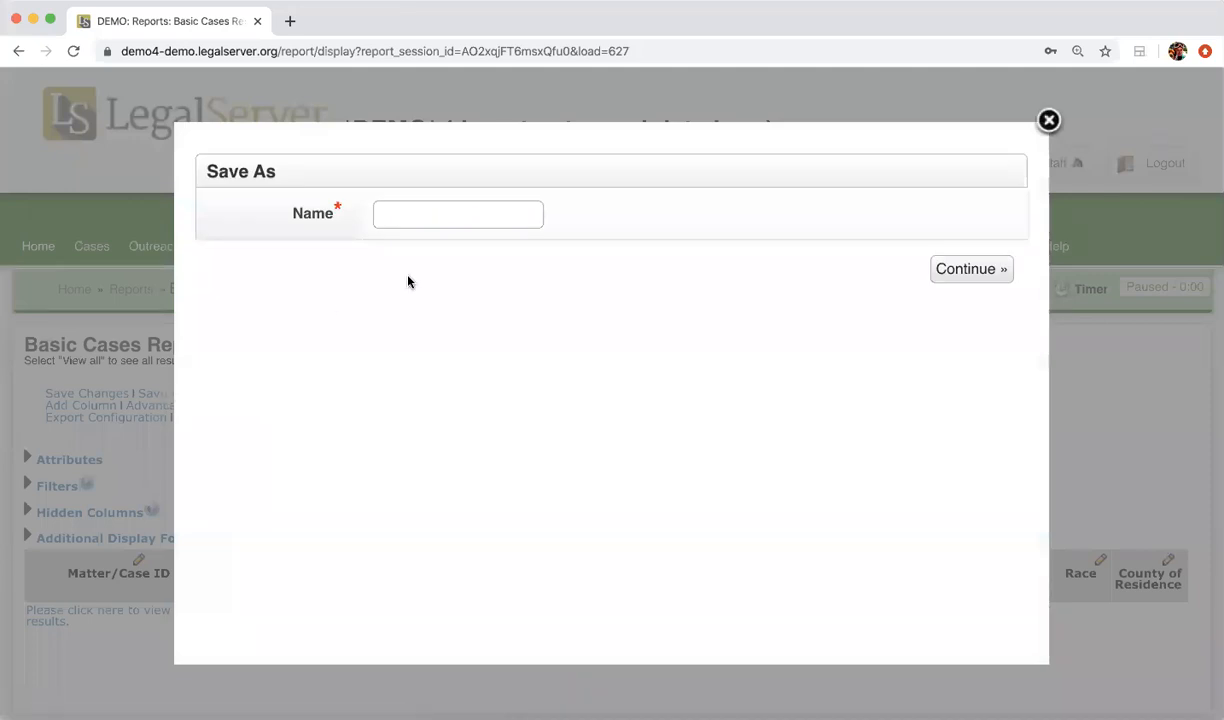
# Step: Name the copy 'Basic Case 2/4/20' and continue
pyautogui.click(406, 212)
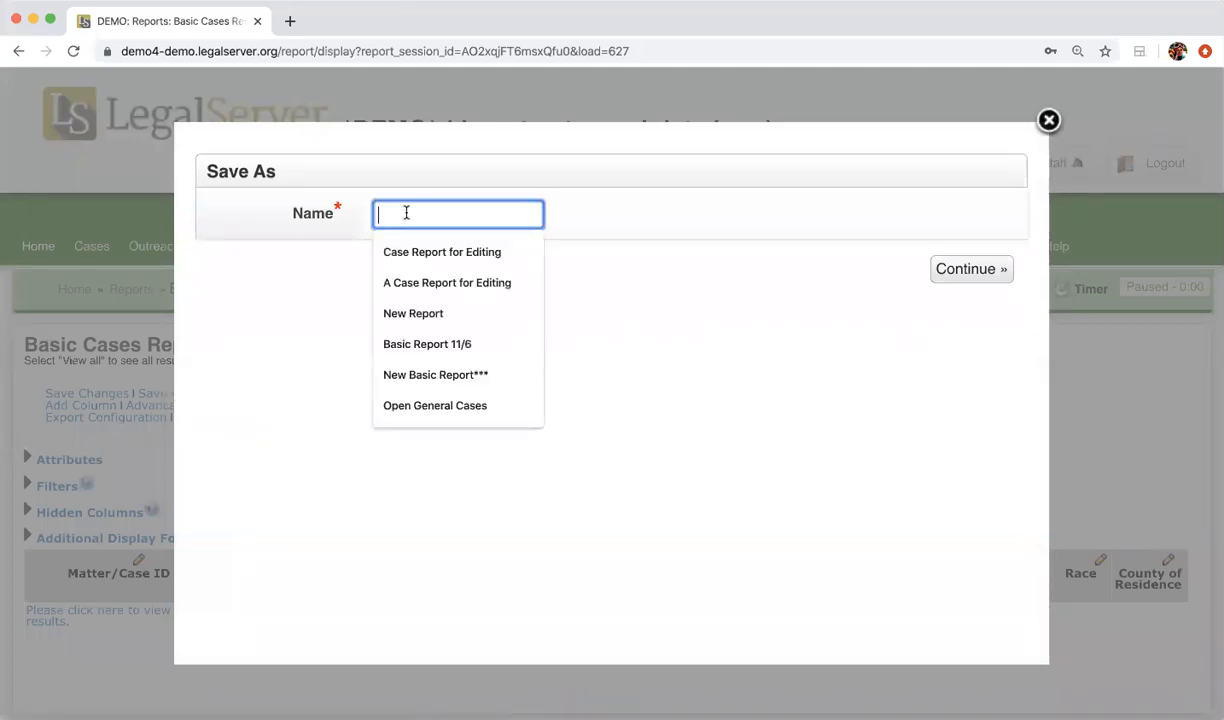
pyautogui.write('Basic Cas')
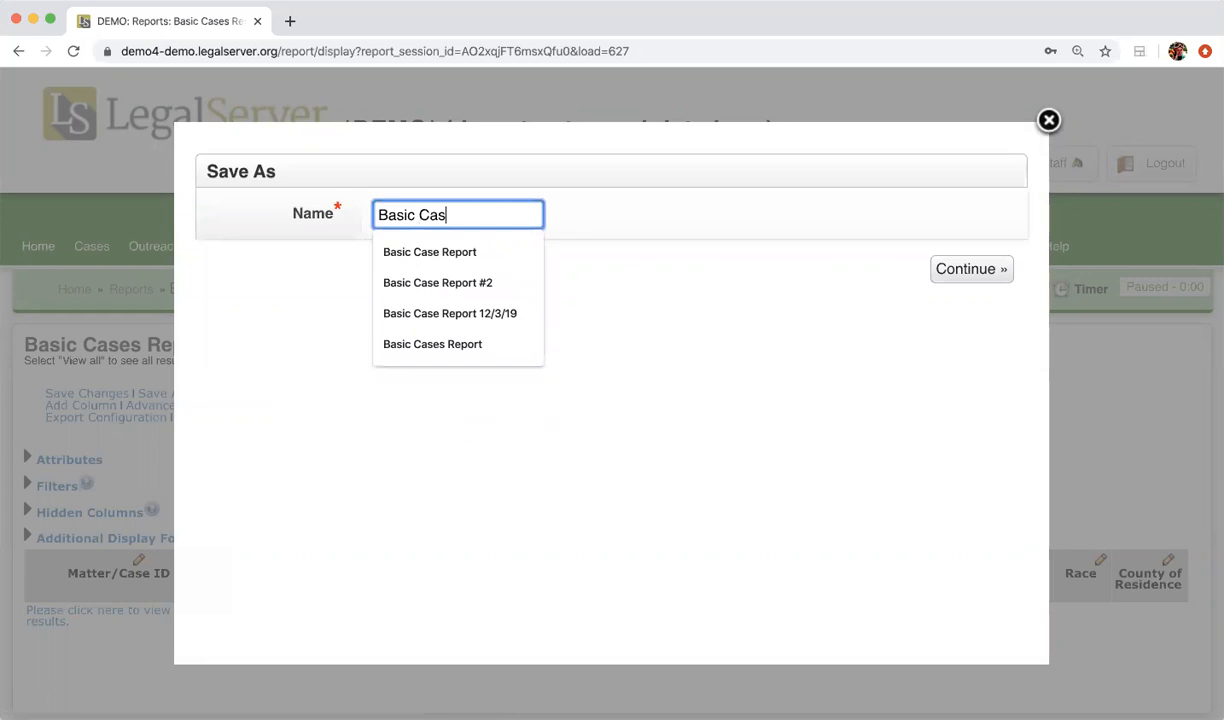
pyautogui.write('e 2/4/20')
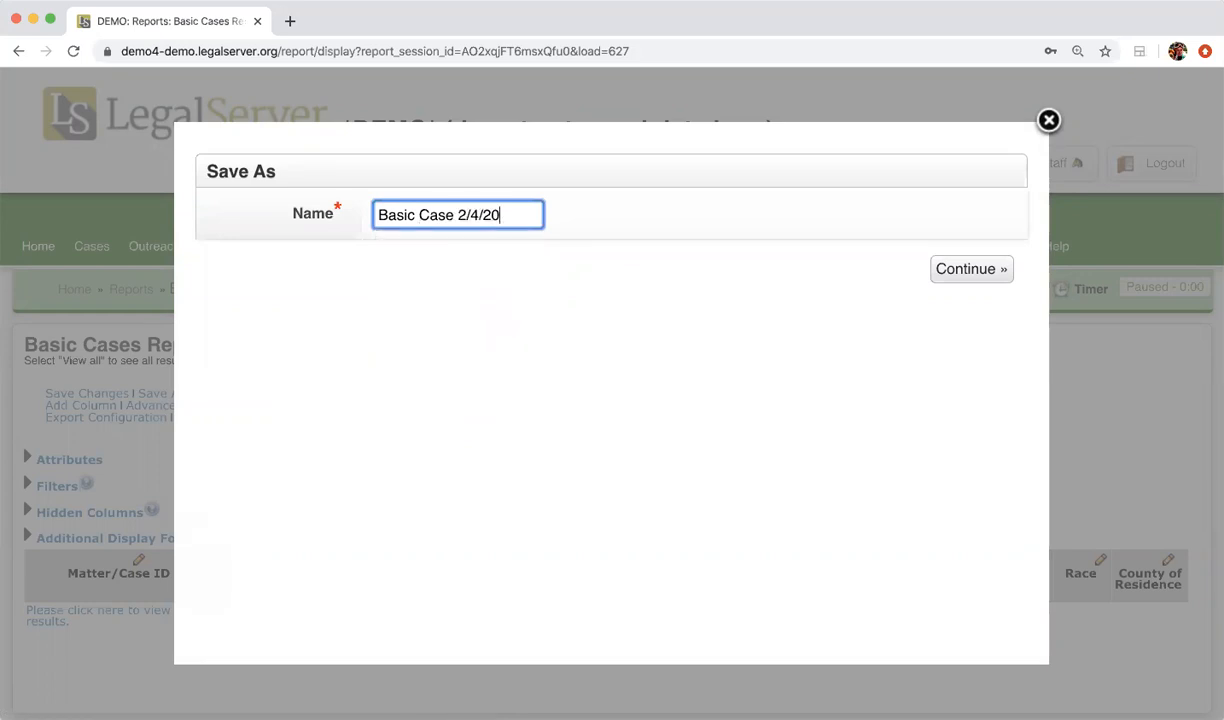
pyautogui.click(957, 283)
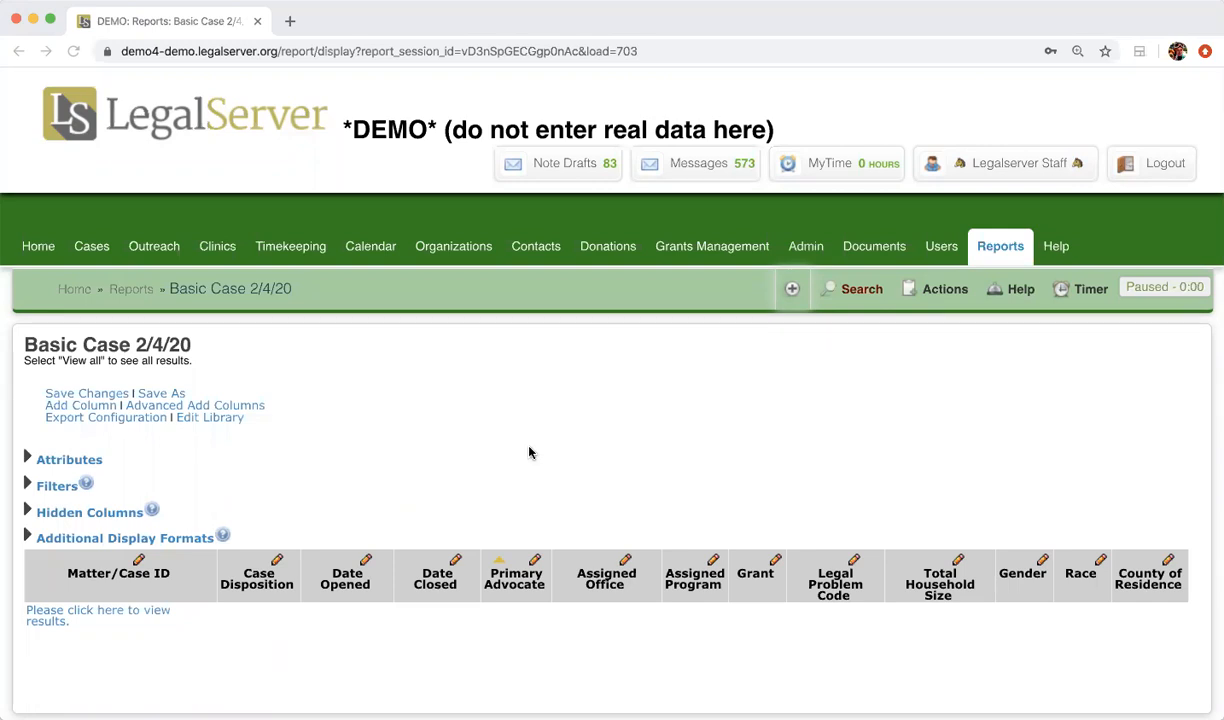
# Step: Delete the County of Residence column from the report
pyautogui.scroll(-1, 530, 453)
pyautogui.click(1168, 540)
pyautogui.scroll(-4, 986, 459)
pyautogui.hscroll(4, 986, 459)
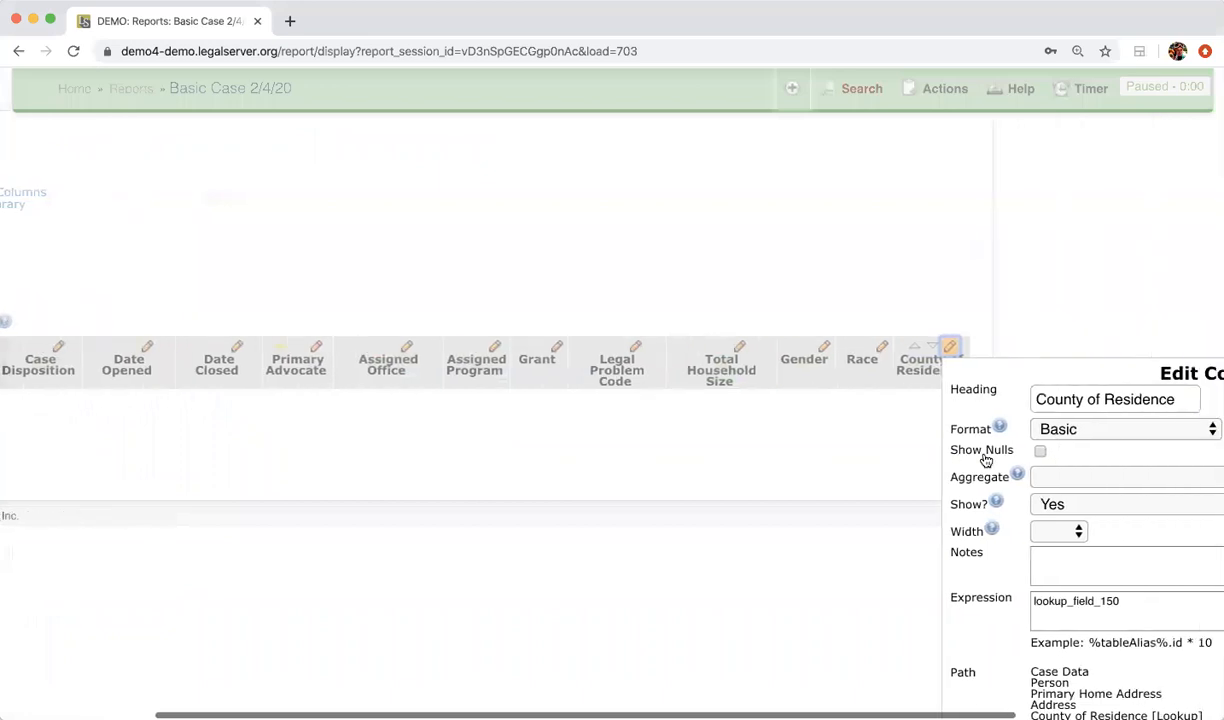
pyautogui.scroll(-4, 986, 459)
pyautogui.hscroll(3, 1050, 667)
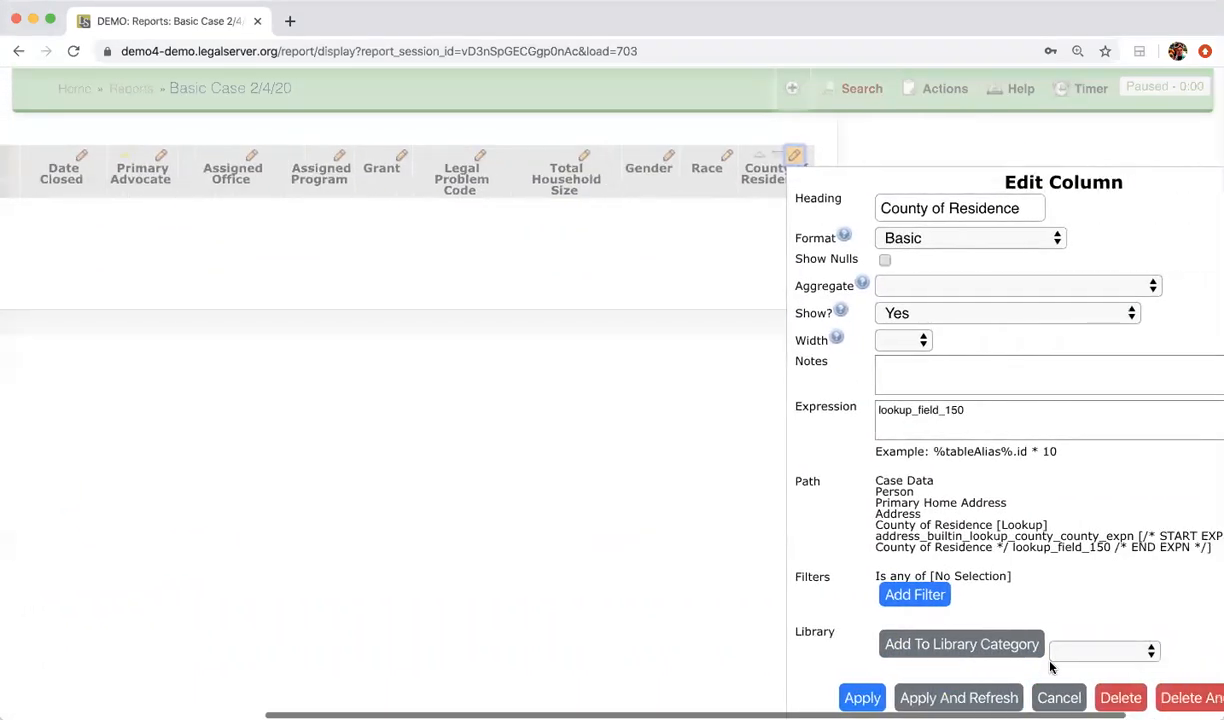
pyautogui.hscroll(1, 1050, 667)
pyautogui.click(1200, 698)
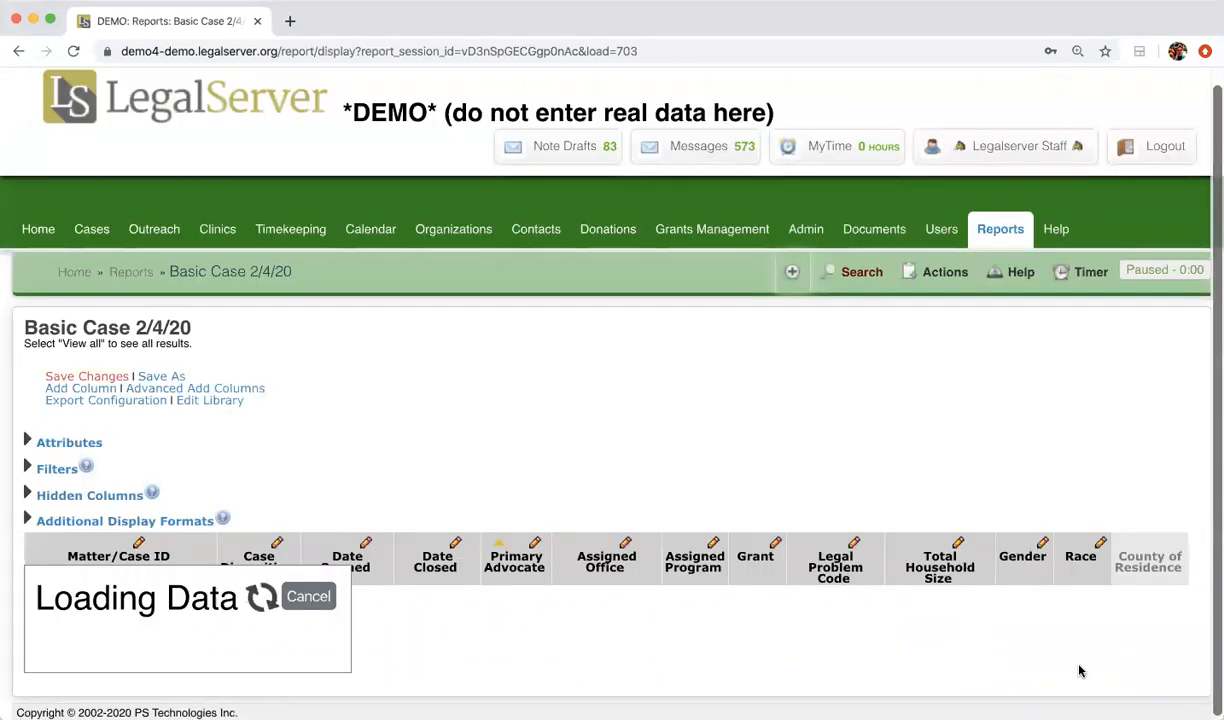
# Step: Delete the Race and Gender columns and save the report changes
pyautogui.scroll(-3, 1145, 420)
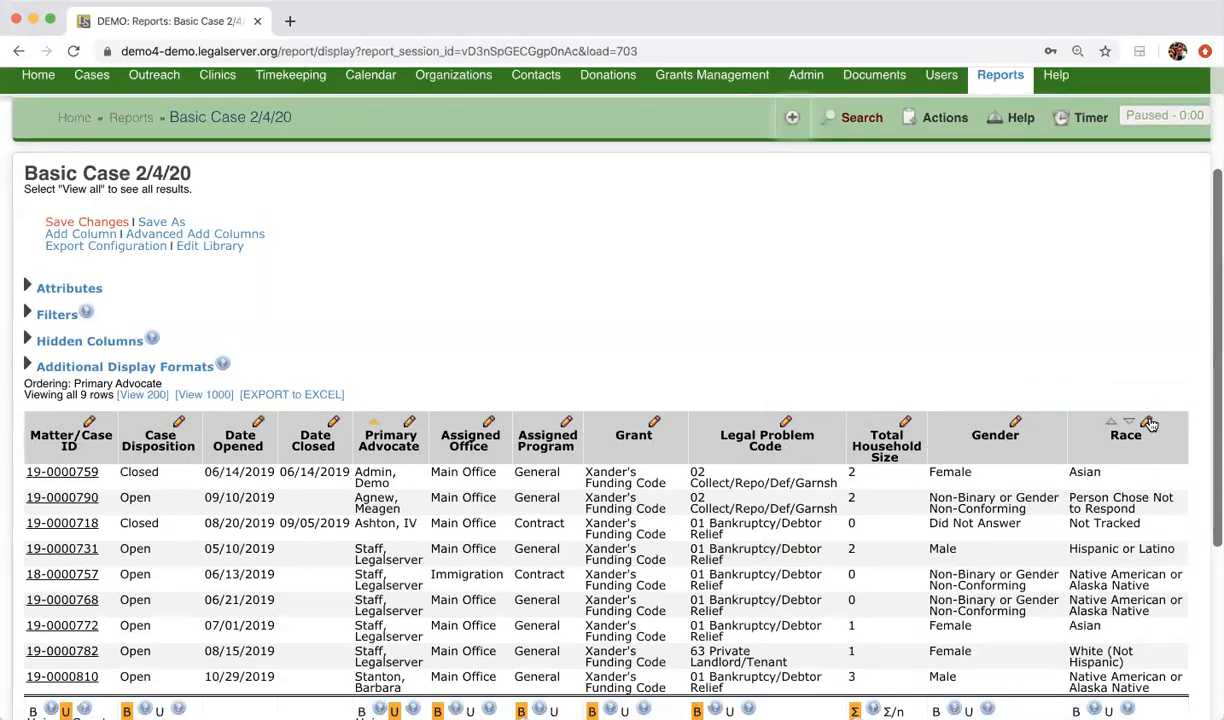
pyautogui.click(1147, 423)
pyautogui.scroll(-3, 1010, 565)
pyautogui.hscroll(8, 1010, 565)
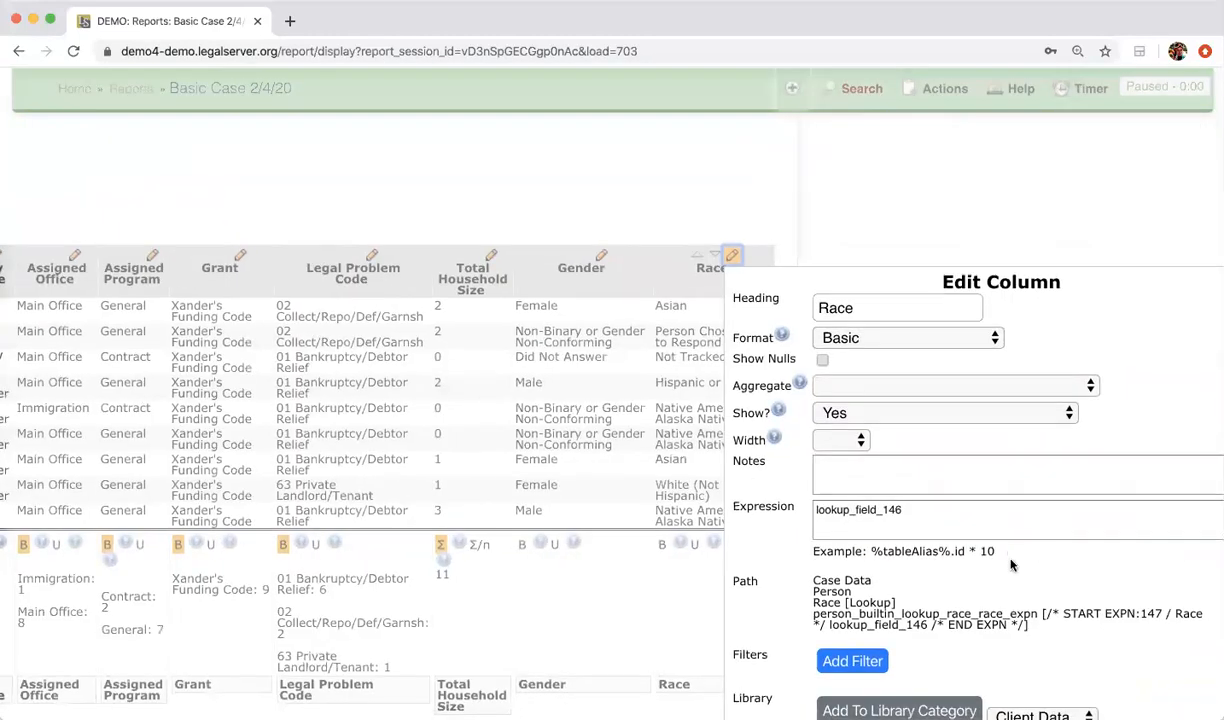
pyautogui.scroll(-3, 1010, 565)
pyautogui.click(1150, 633)
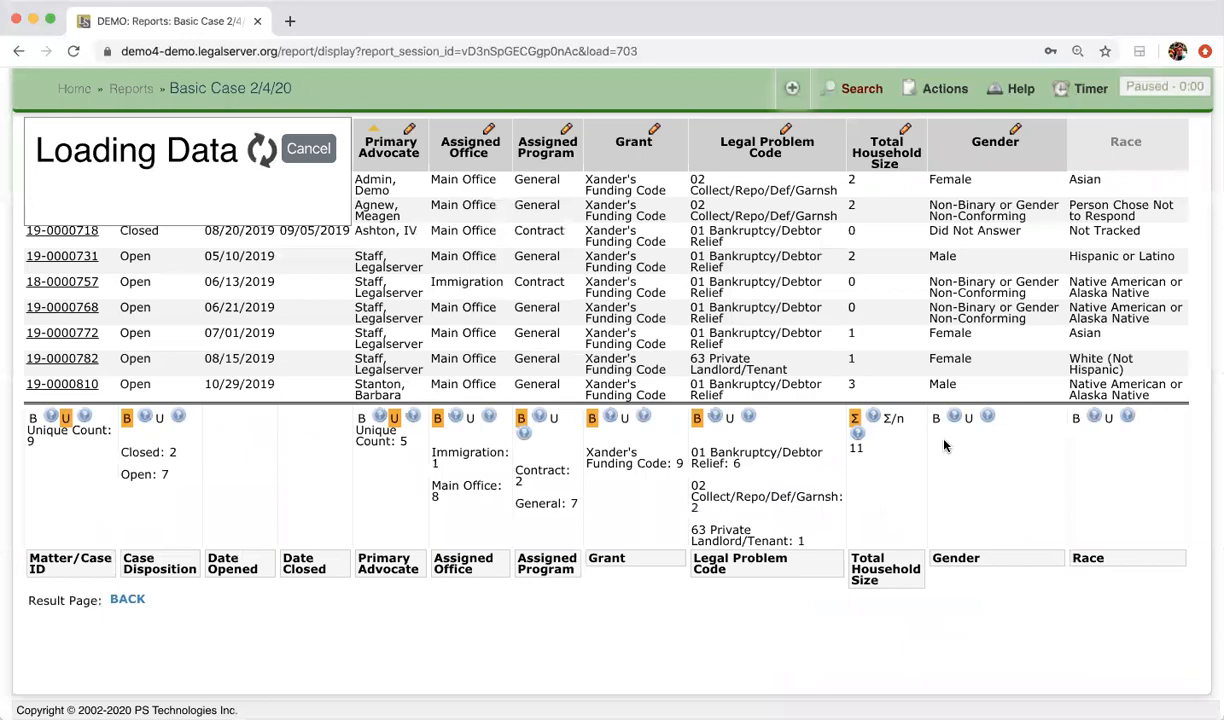
pyautogui.scroll(2, 944, 445)
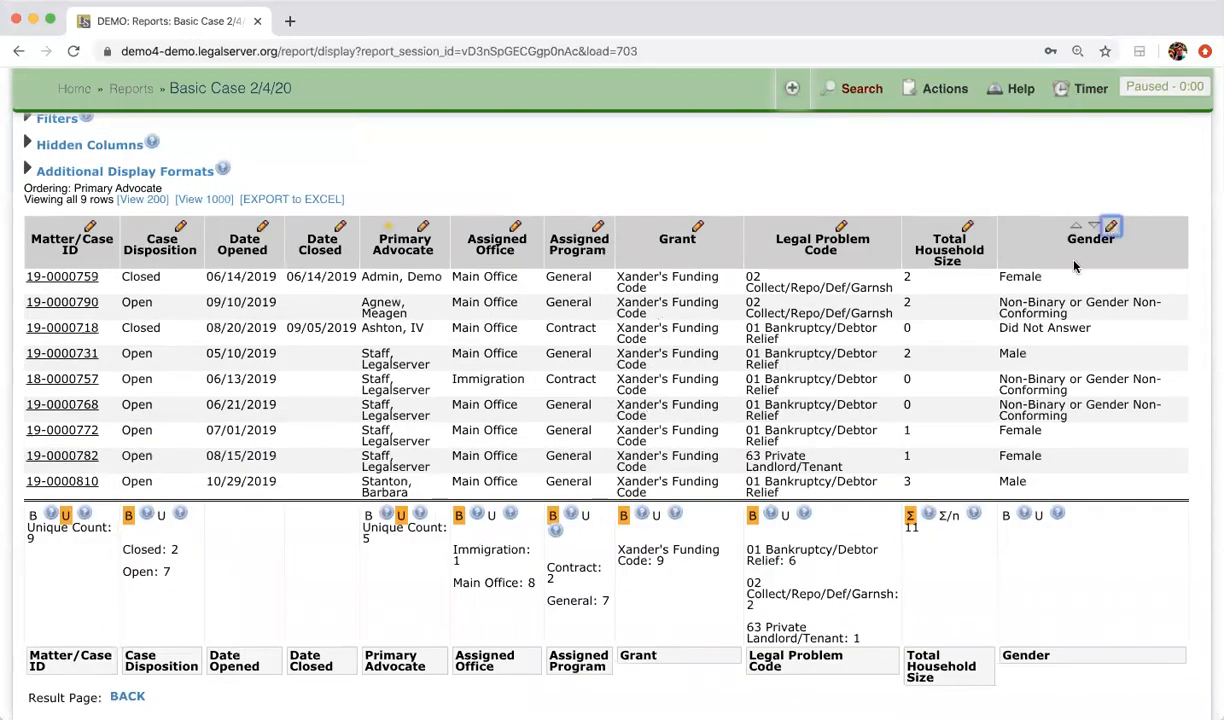
pyautogui.hscroll(8, 1113, 398)
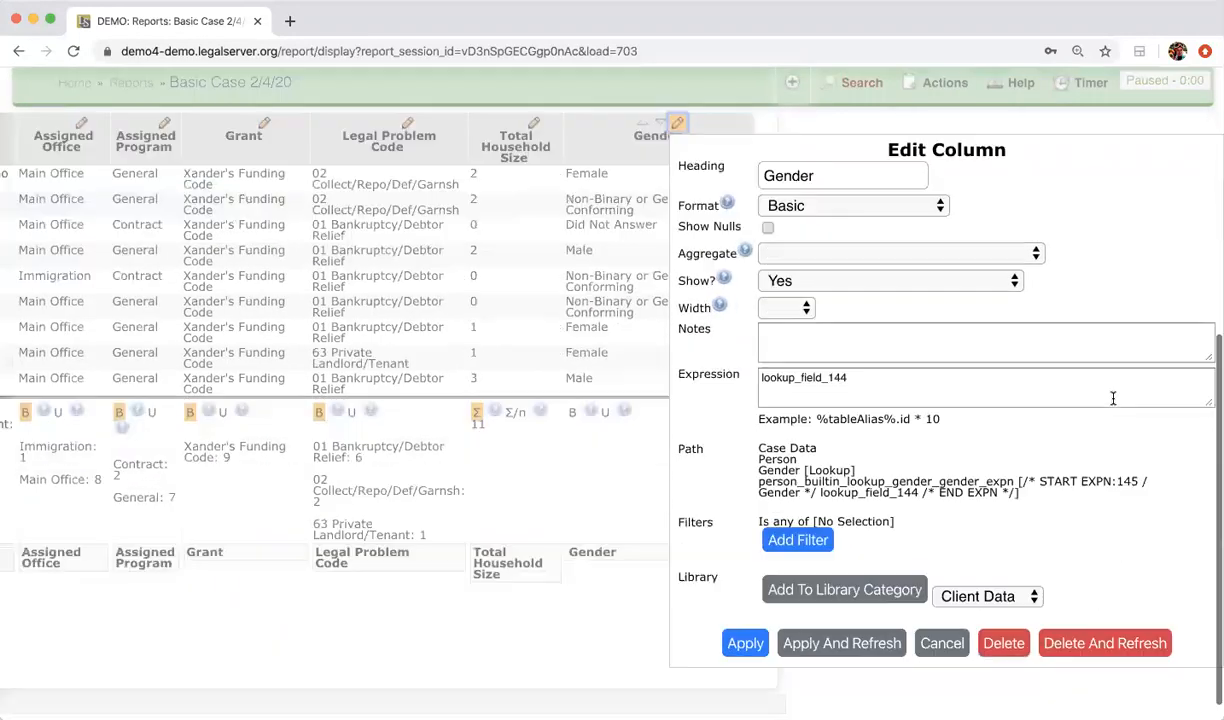
pyautogui.click(1068, 641)
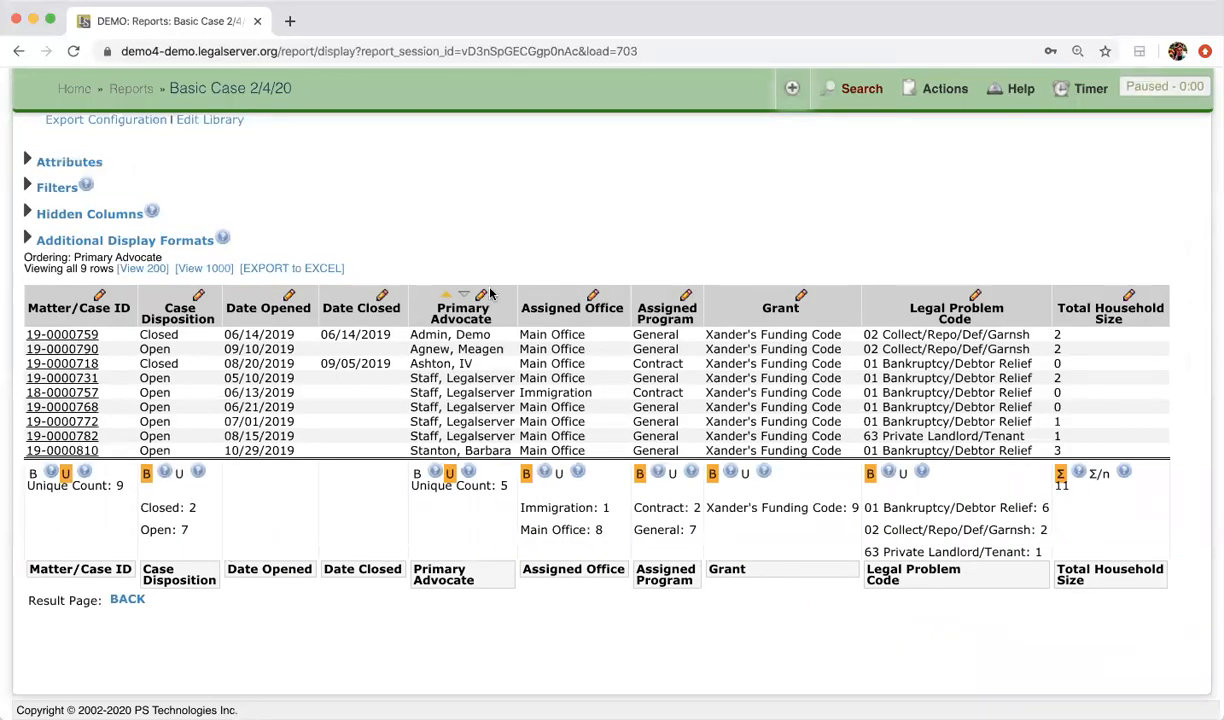
pyautogui.scroll(3, 490, 293)
pyautogui.scroll(1, 490, 293)
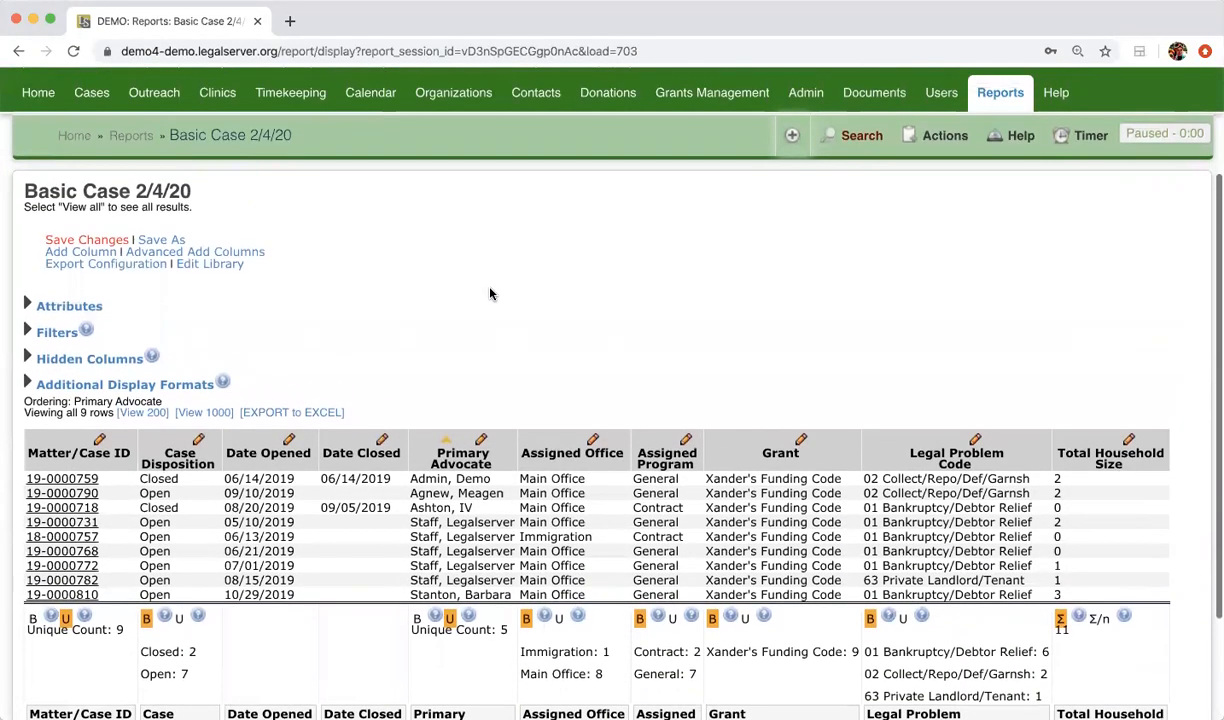
pyautogui.click(104, 241)
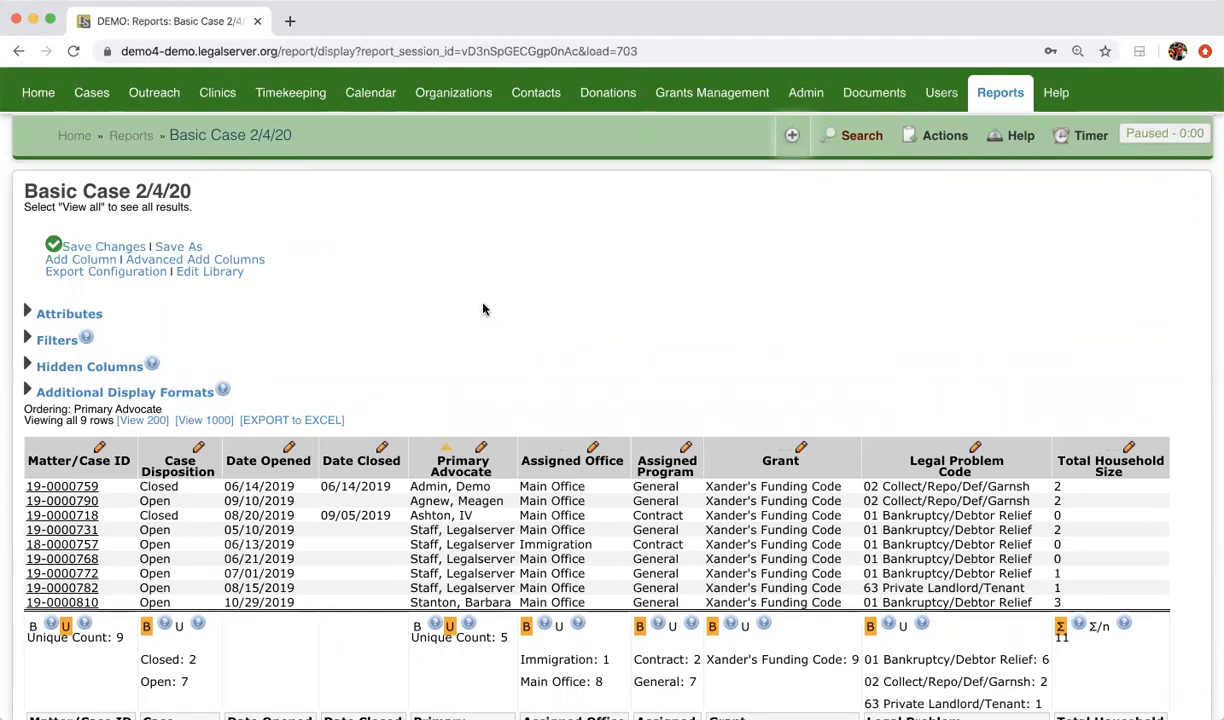
# Step: Search the Add Columns list for 'size' and add Total Household Size from Case Data
pyautogui.click(102, 259)
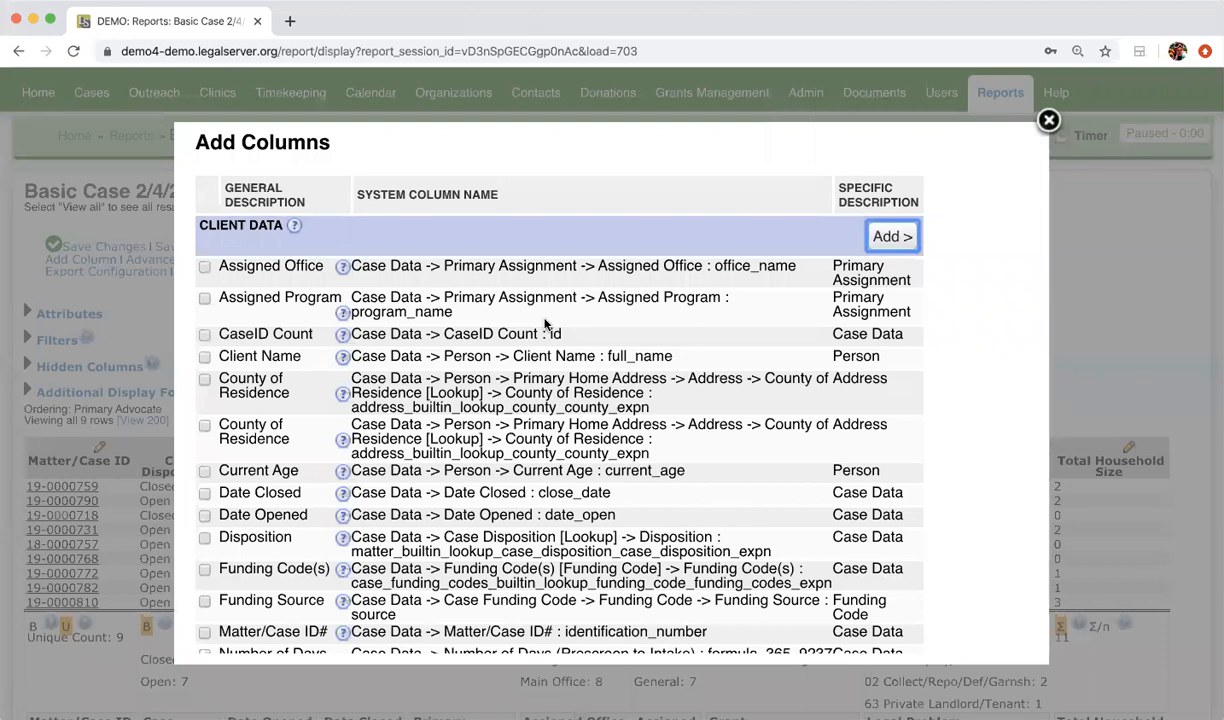
pyautogui.scroll(-10, 545, 323)
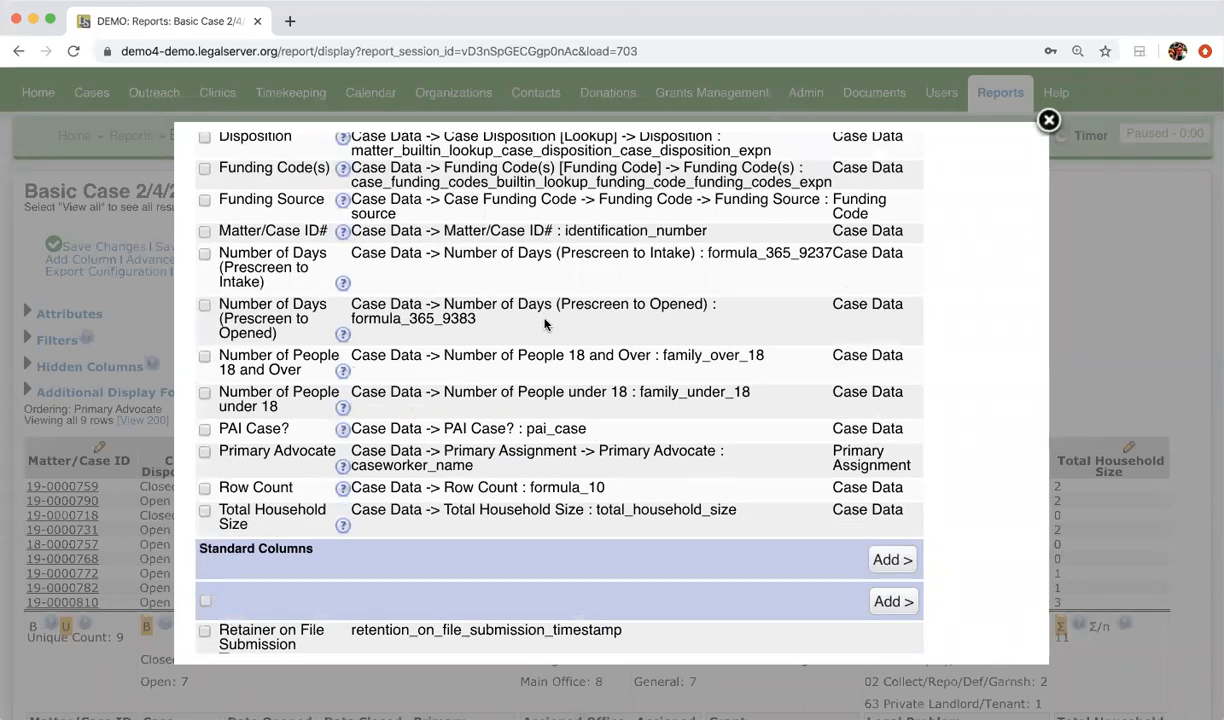
pyautogui.press('super+f')
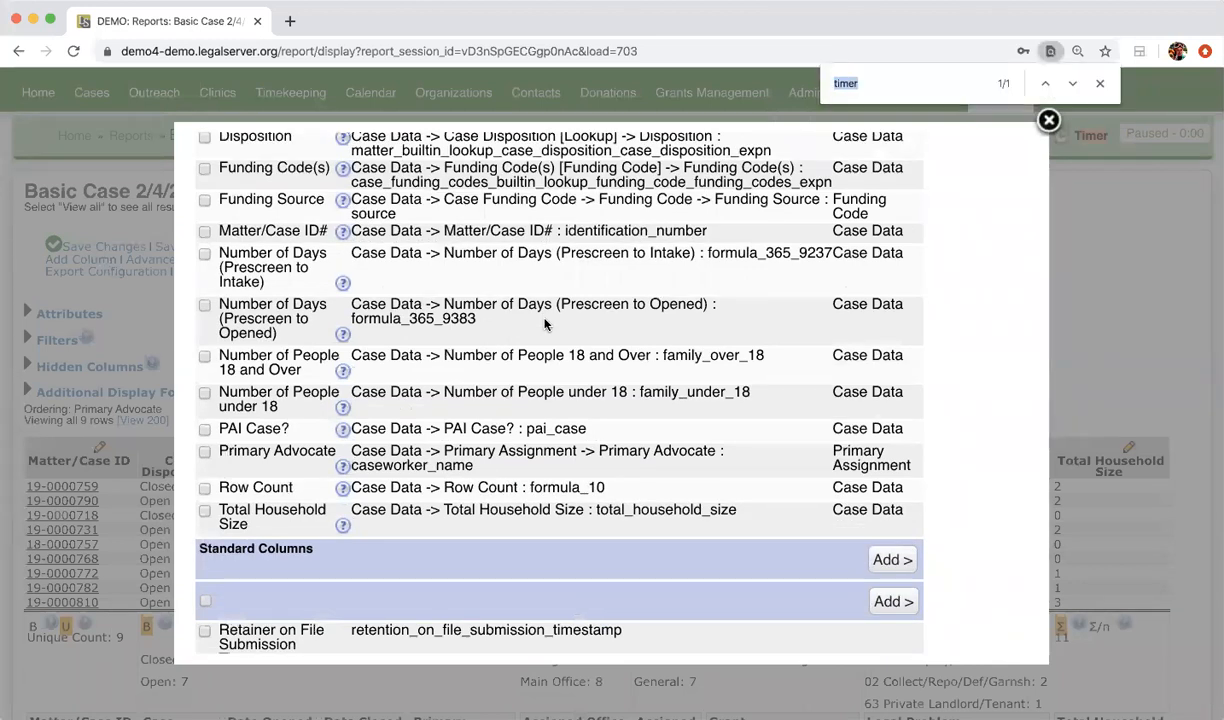
pyautogui.write('gender')
pyautogui.press('BackSpace')
pyautogui.press('BackSpace')
pyautogui.press('BackSpace')
pyautogui.press('BackSpace')
pyautogui.press('BackSpace')
pyautogui.press('BackSpace')
pyautogui.write('rac')
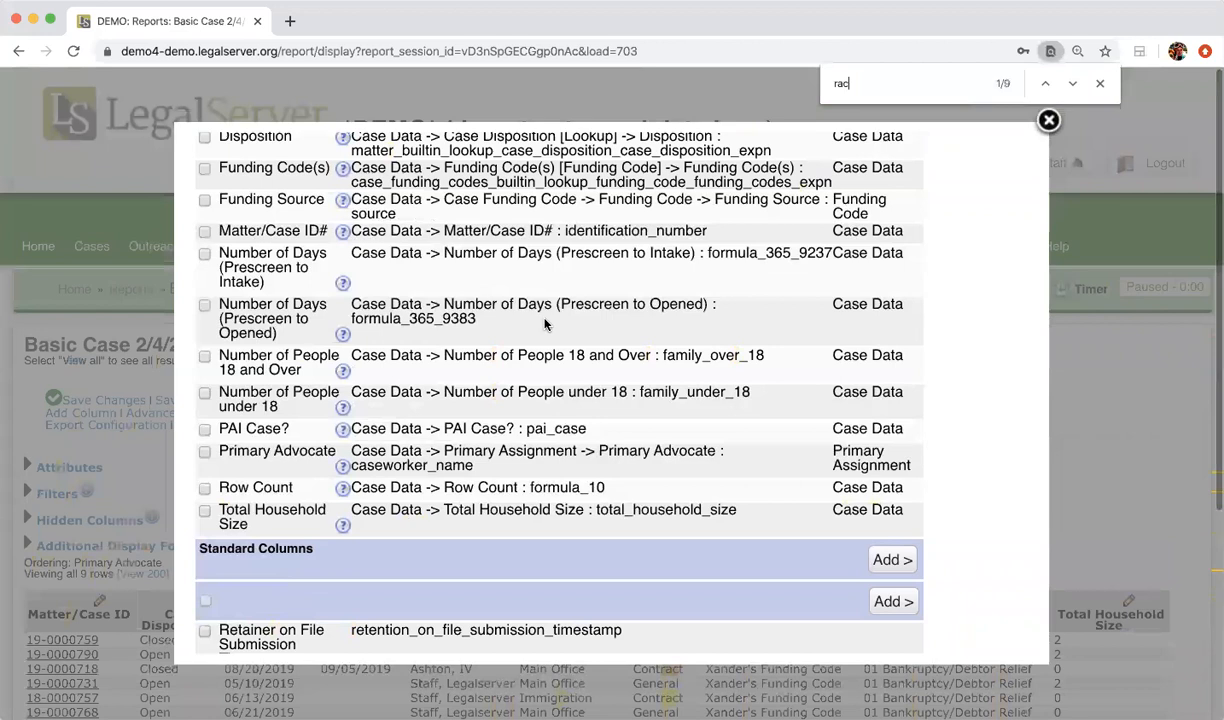
pyautogui.write('e')
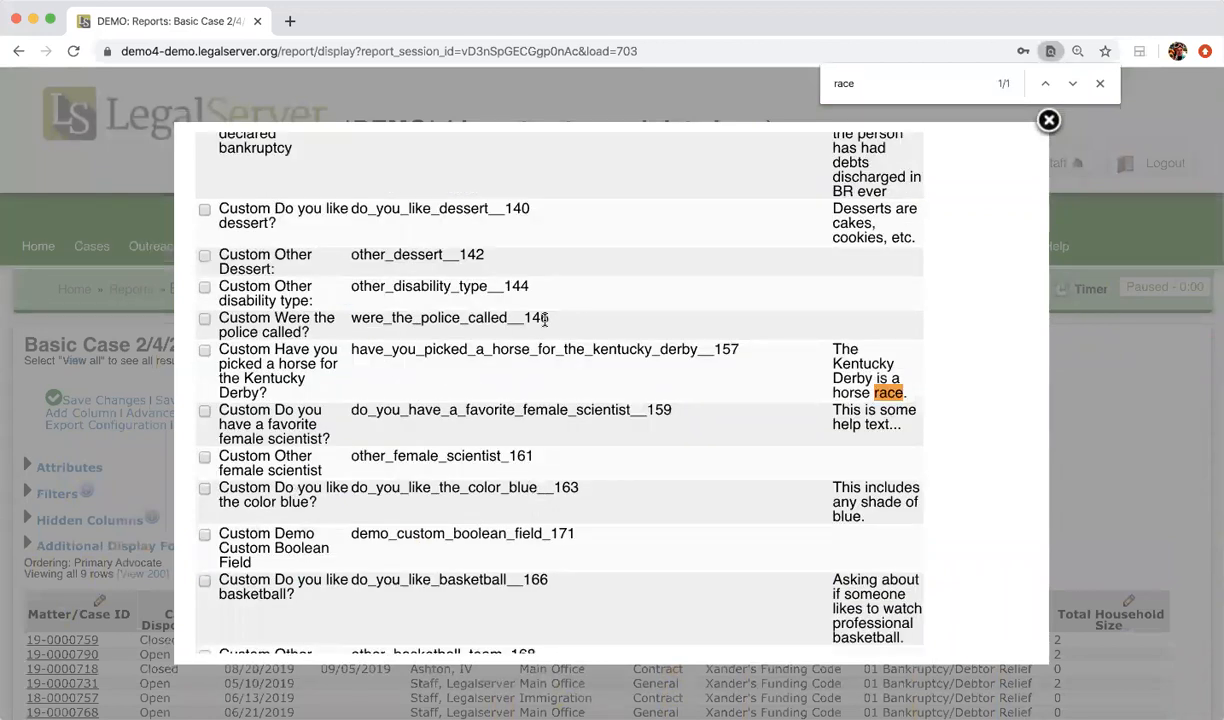
pyautogui.press('BackSpace')
pyautogui.press('BackSpace')
pyautogui.press('BackSpace')
pyautogui.press('BackSpace')
pyautogui.write('s')
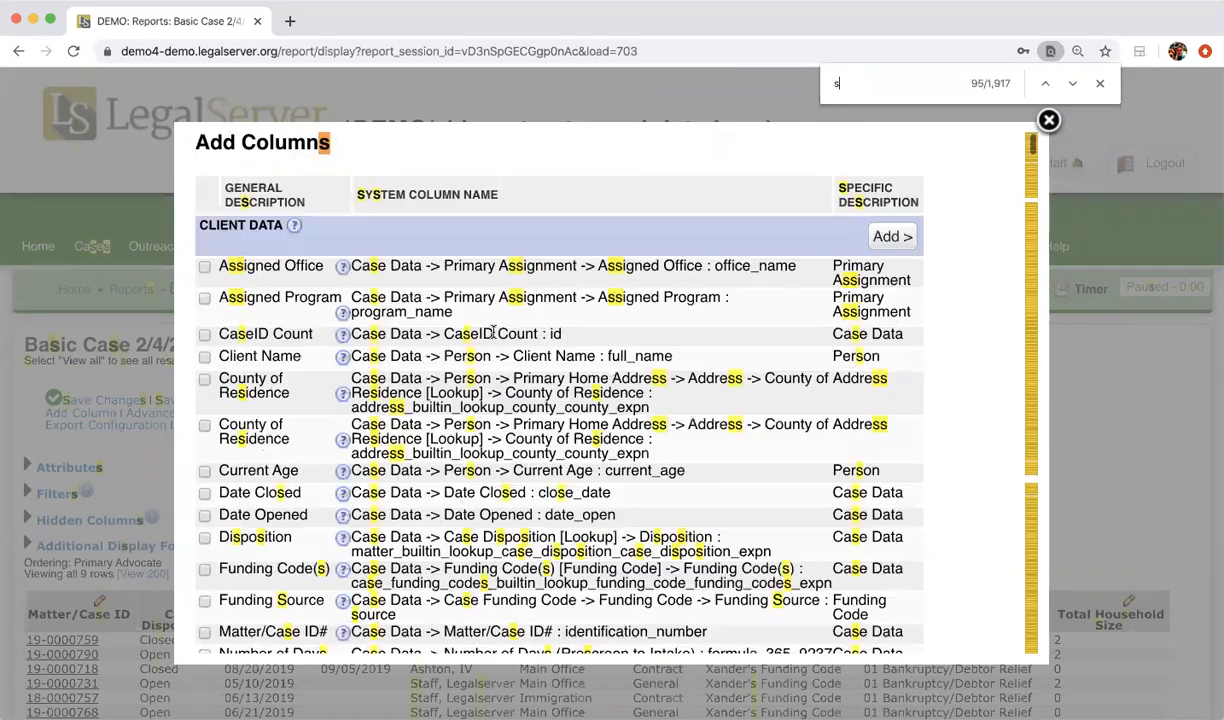
pyautogui.write('ize')
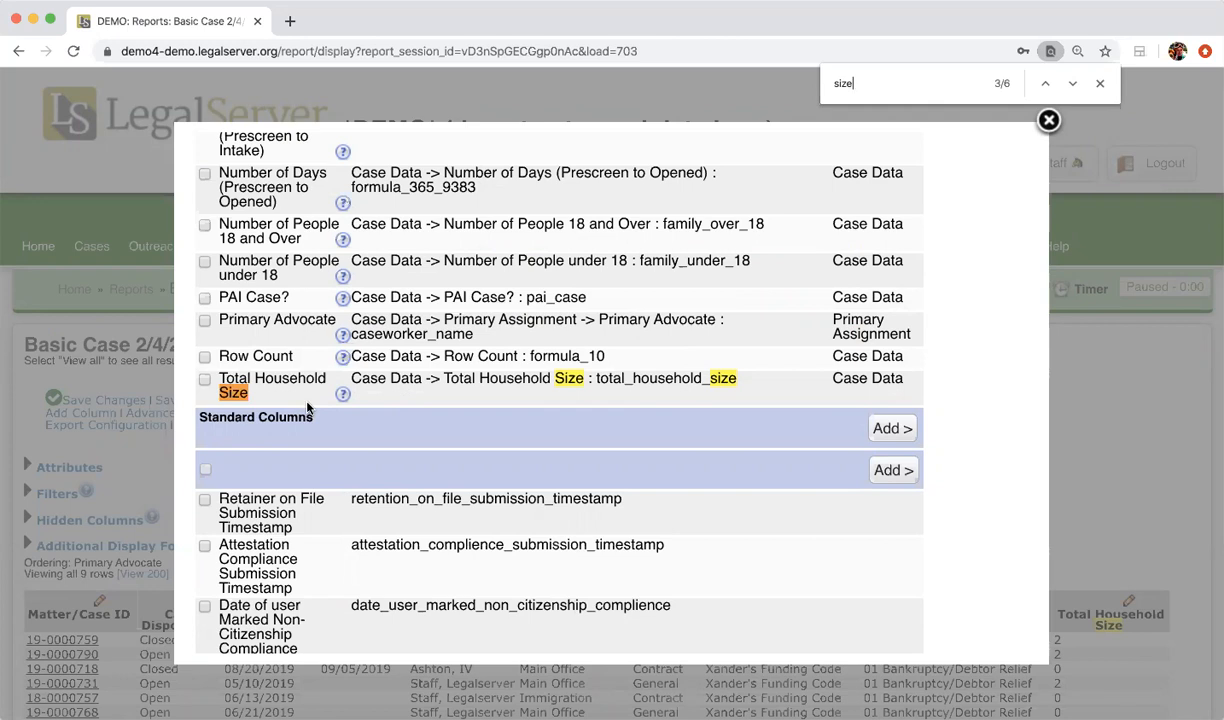
pyautogui.click(205, 381)
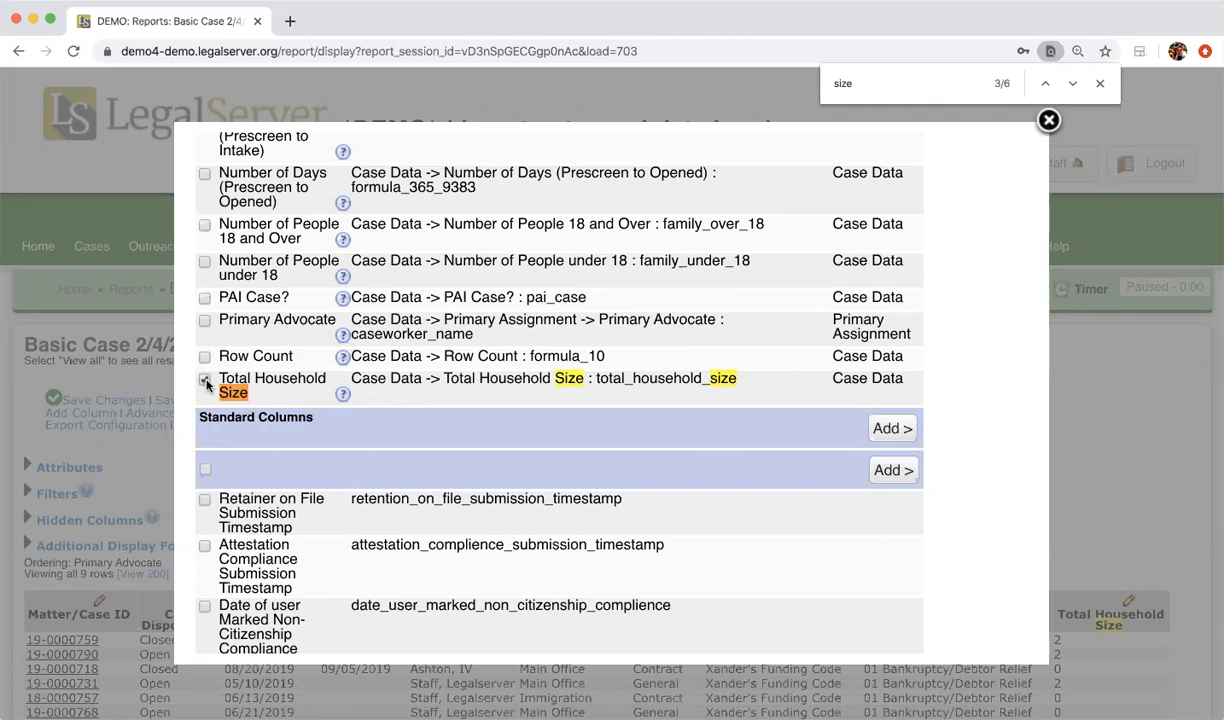
pyautogui.click(901, 428)
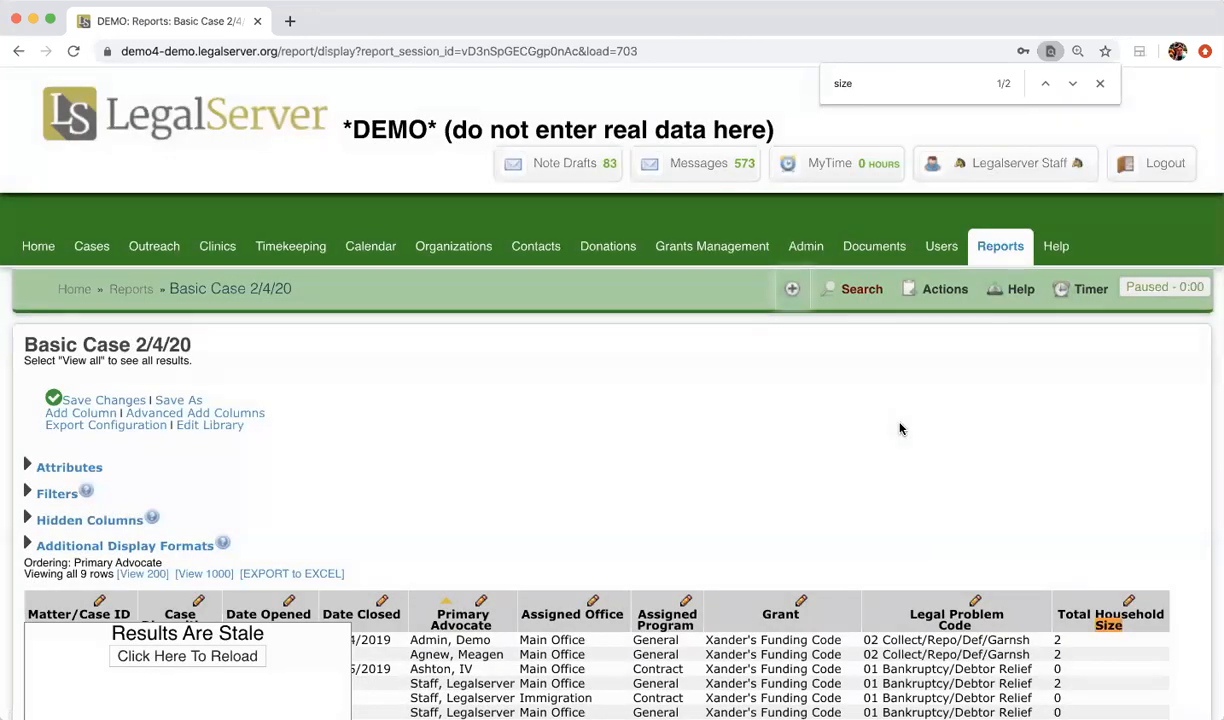
# Step: Reload, drag the new Total Household Size column before the last column, and reload again
pyautogui.click(190, 645)
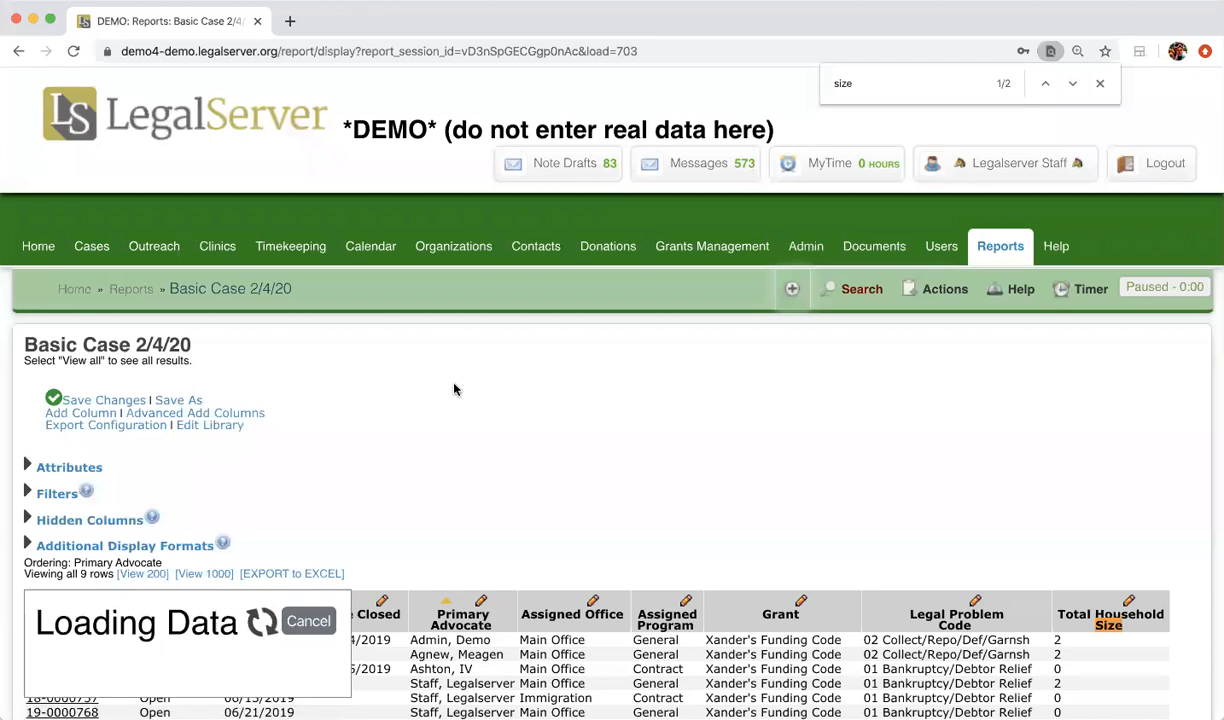
pyautogui.scroll(-3, 454, 384)
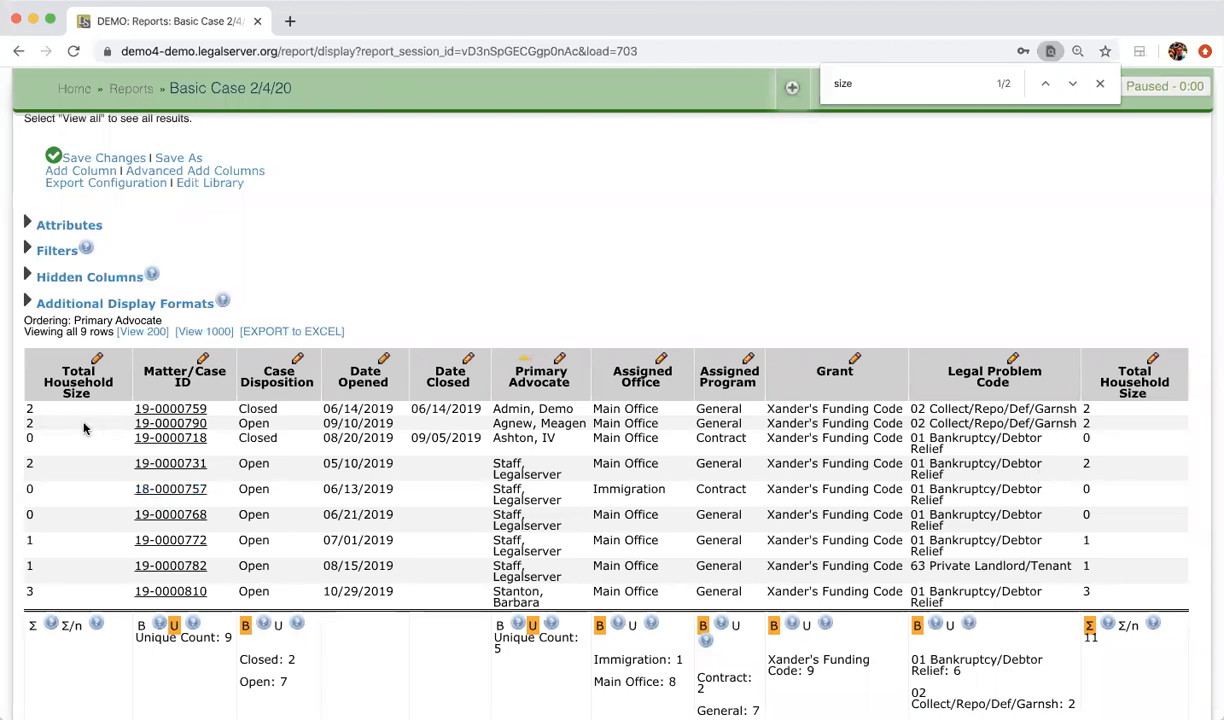
pyautogui.moveTo(62, 380); pyautogui.dragTo(1160, 380)
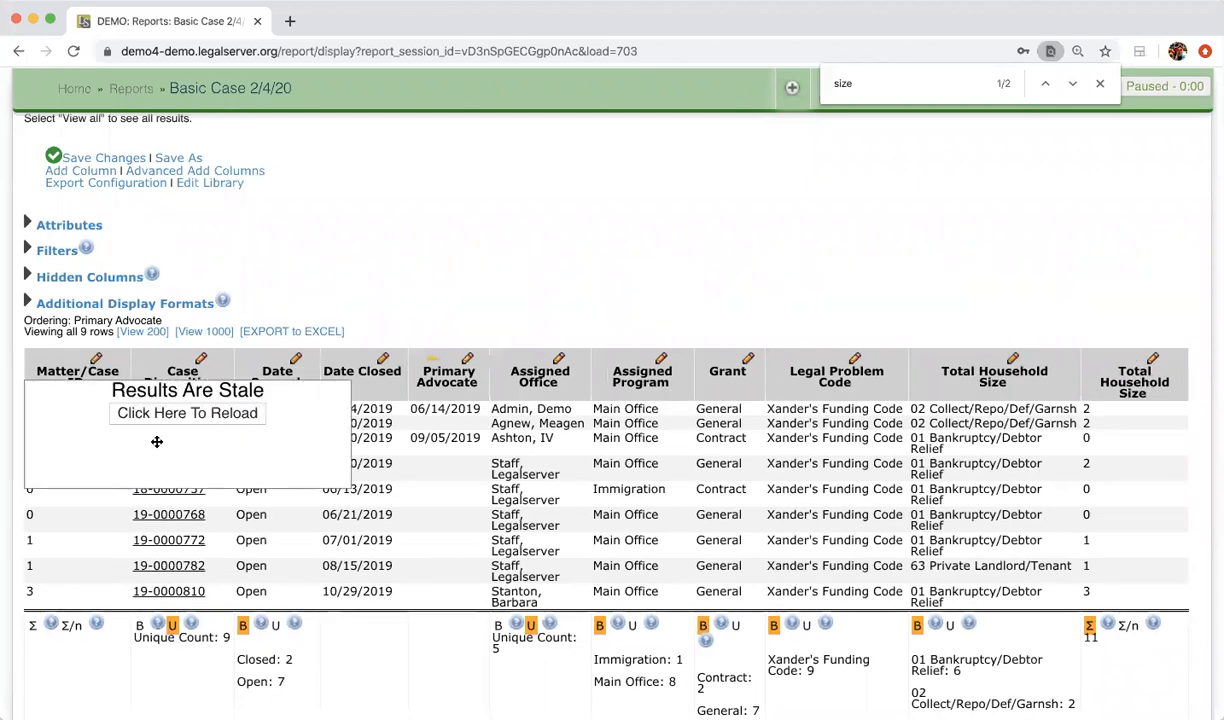
pyautogui.click(156, 415)
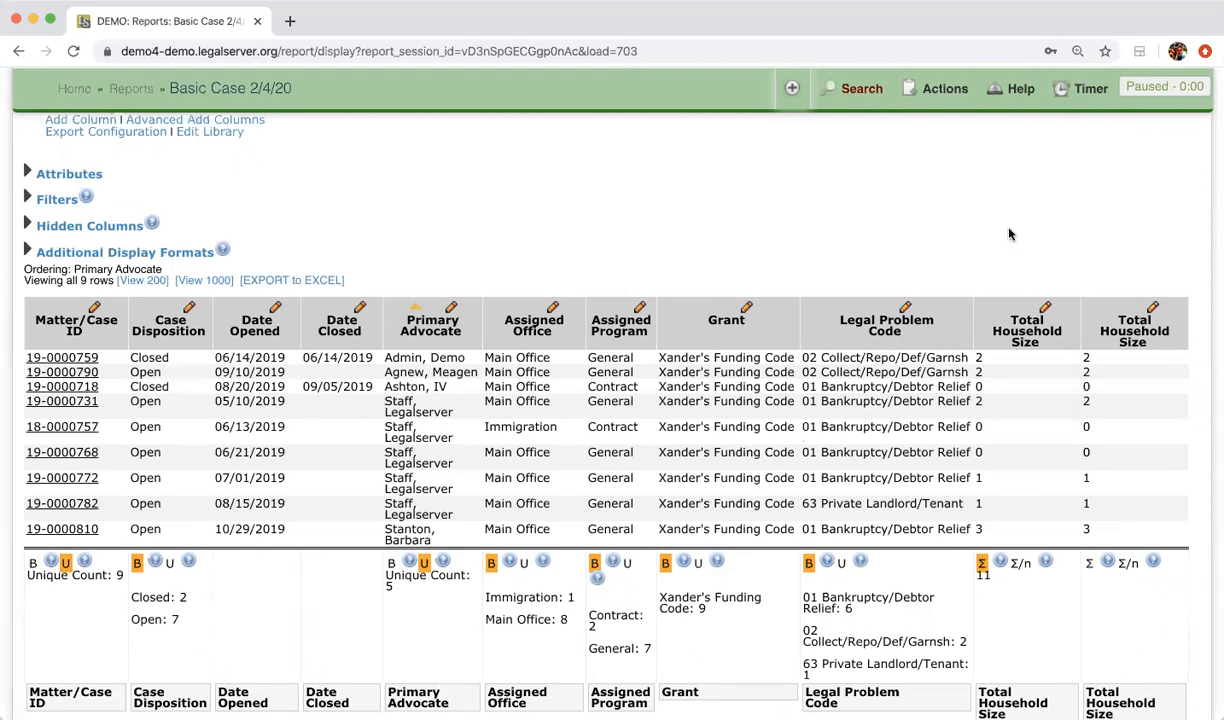
pyautogui.scroll(-1, 1009, 234)
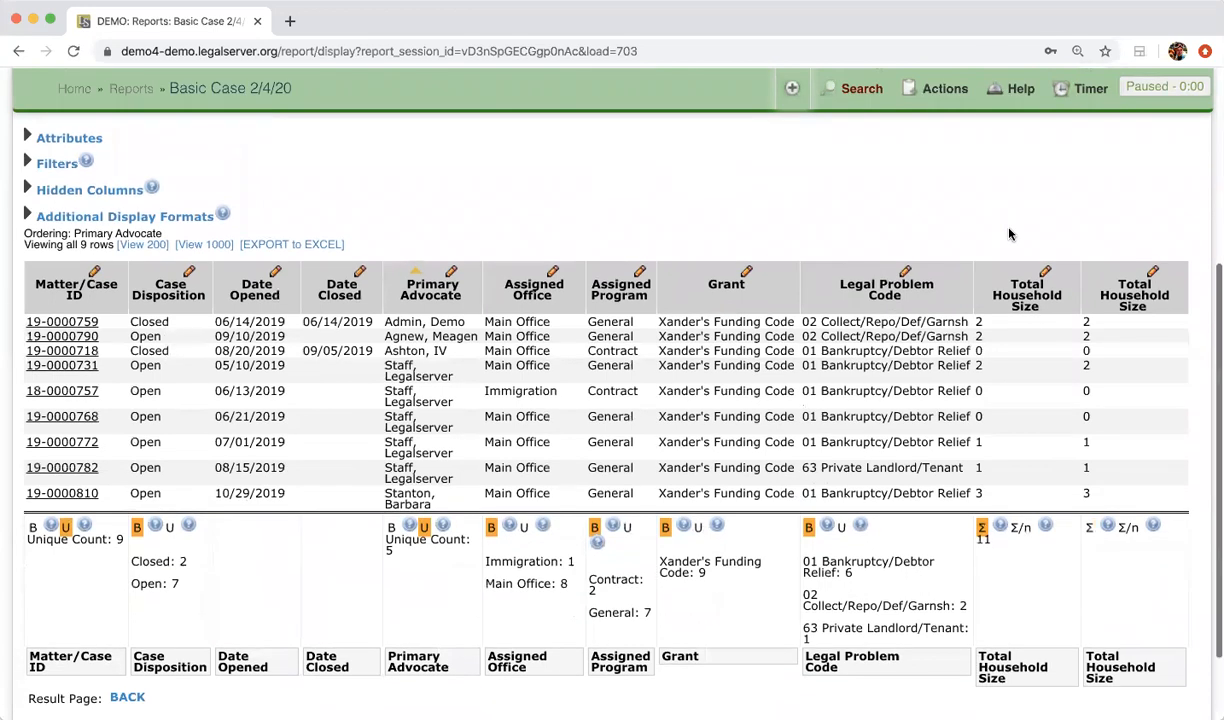
# Step: Delete the extra Total Household Size column with Delete And Refresh
pyautogui.click(1046, 272)
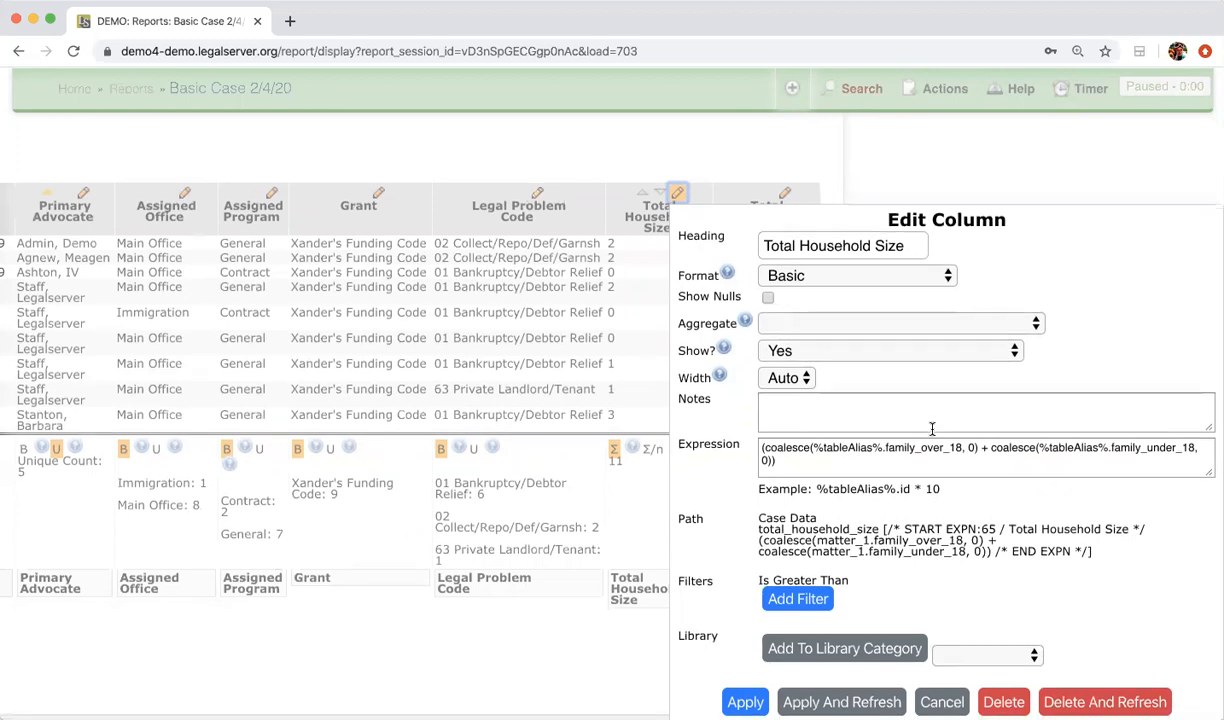
pyautogui.scroll(-1, 931, 428)
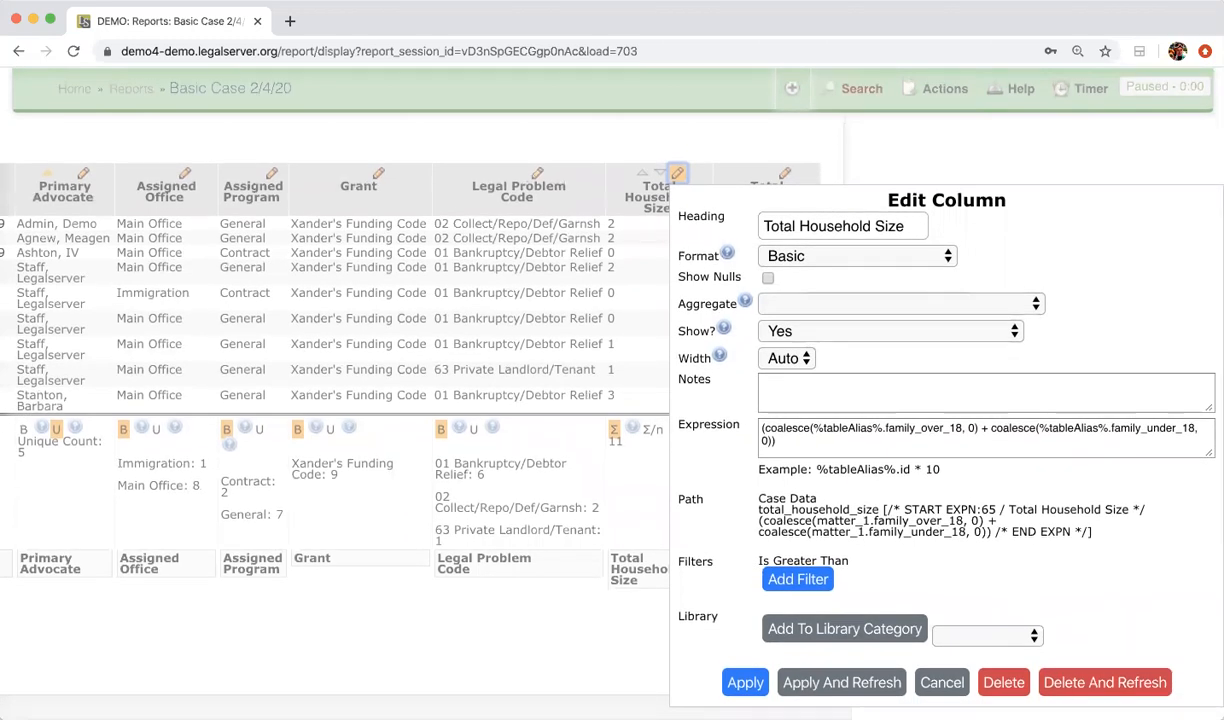
pyautogui.click(1066, 683)
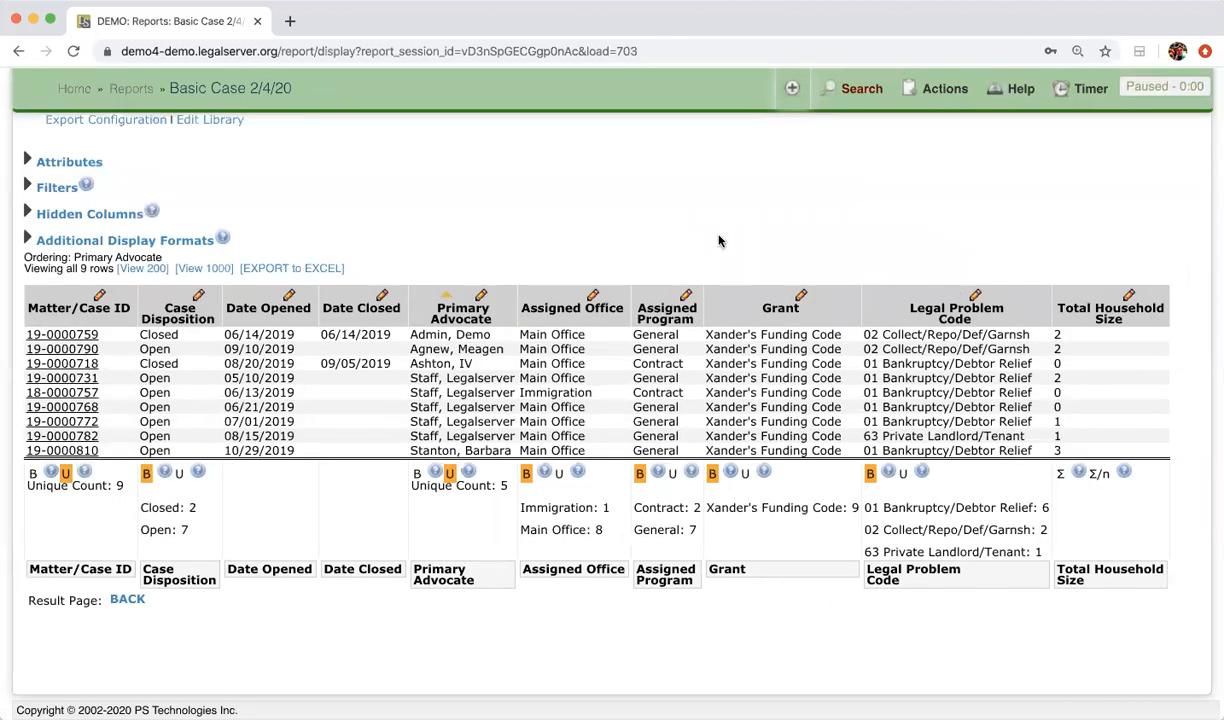
pyautogui.scroll(5, 440, 280)
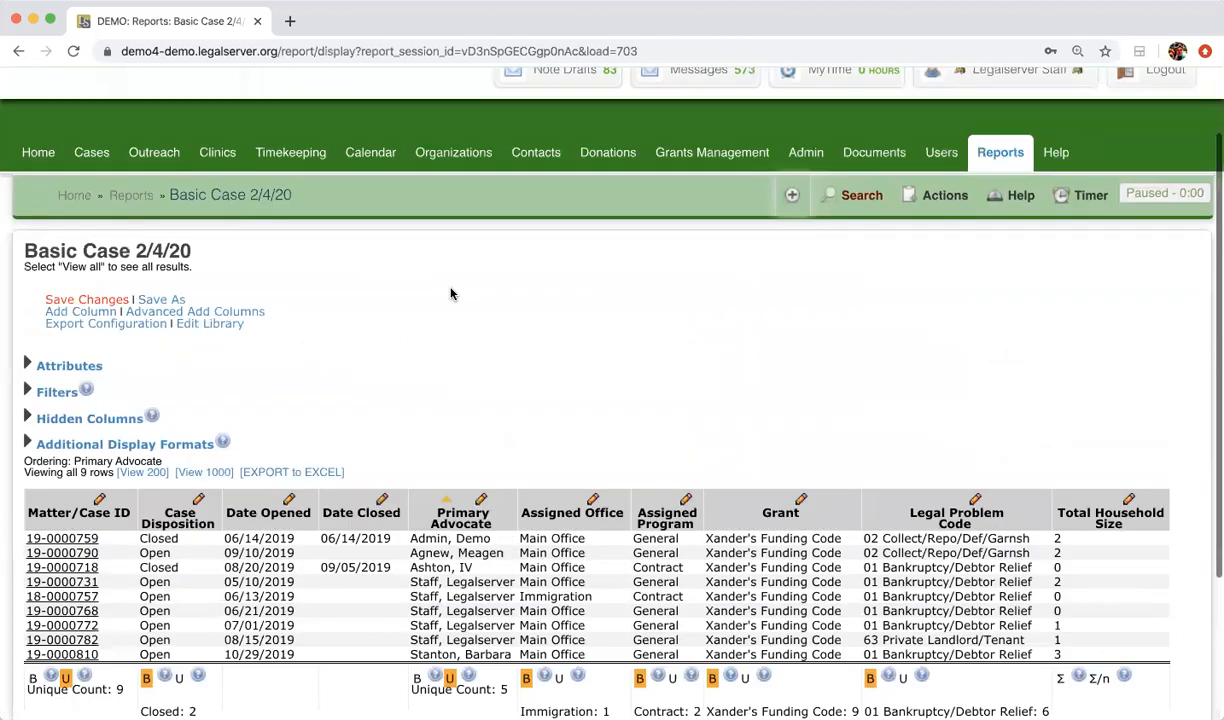
# Step: Save the report changes, then add the client's Race field as a report column
pyautogui.click(58, 307)
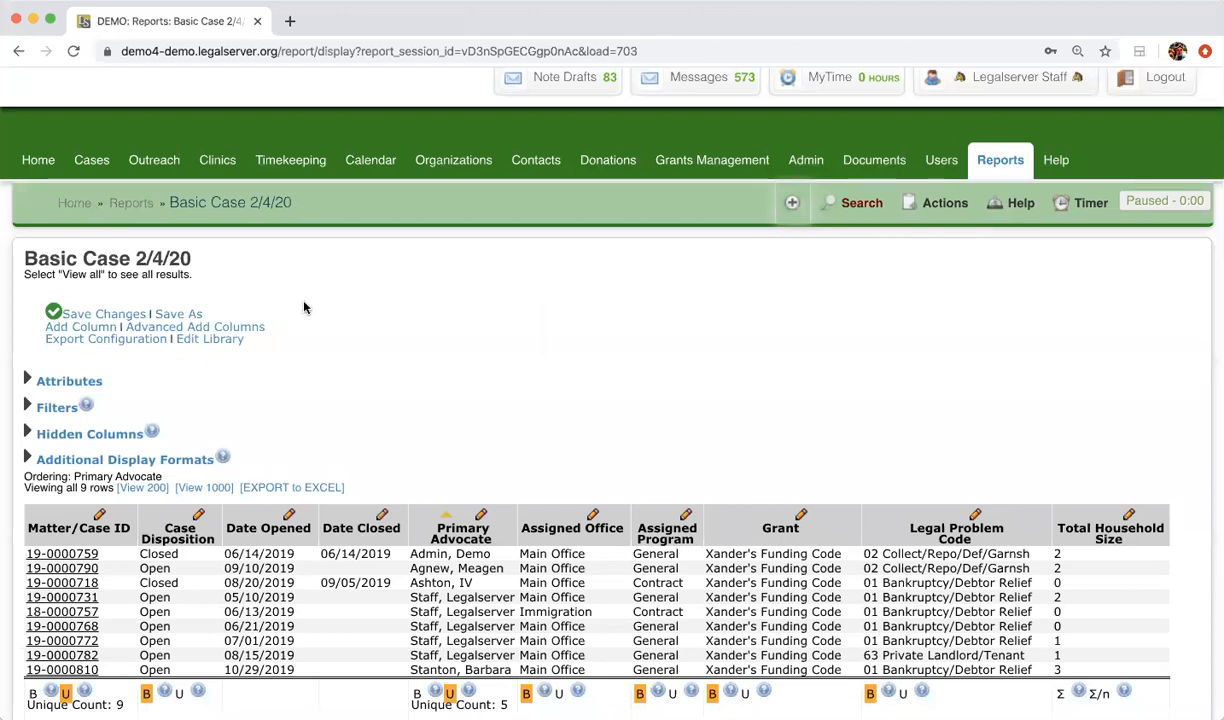
pyautogui.click(256, 329)
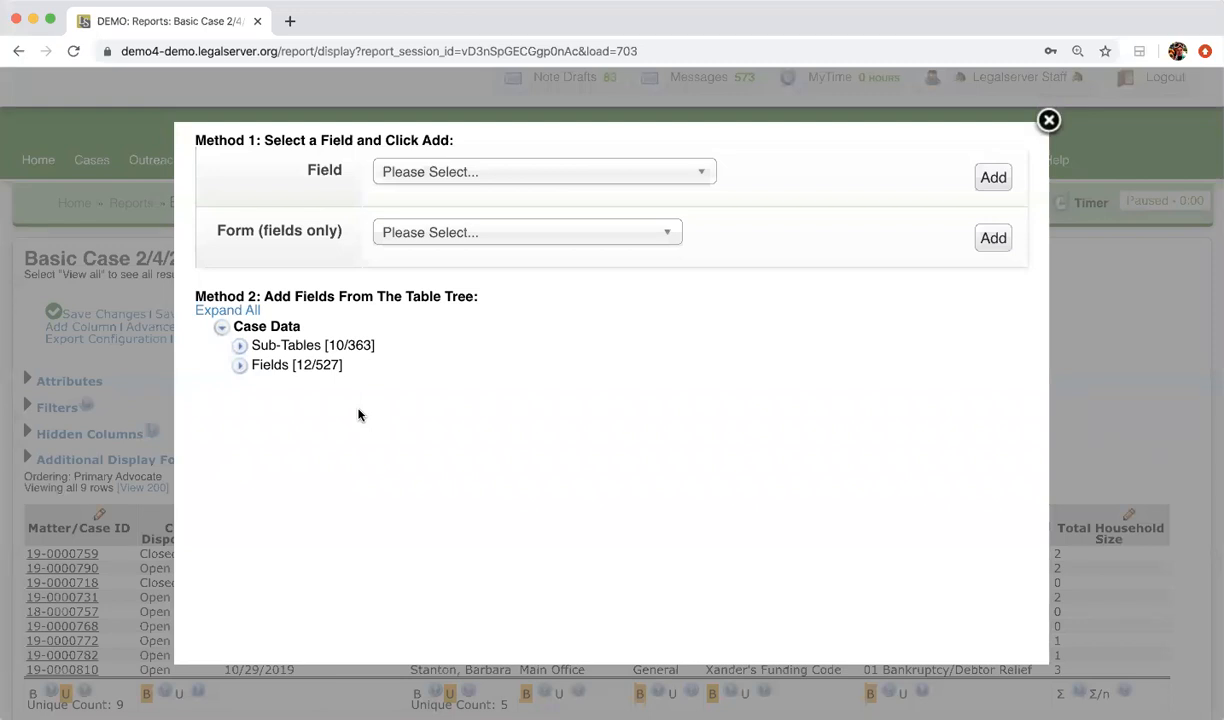
pyautogui.click(556, 177)
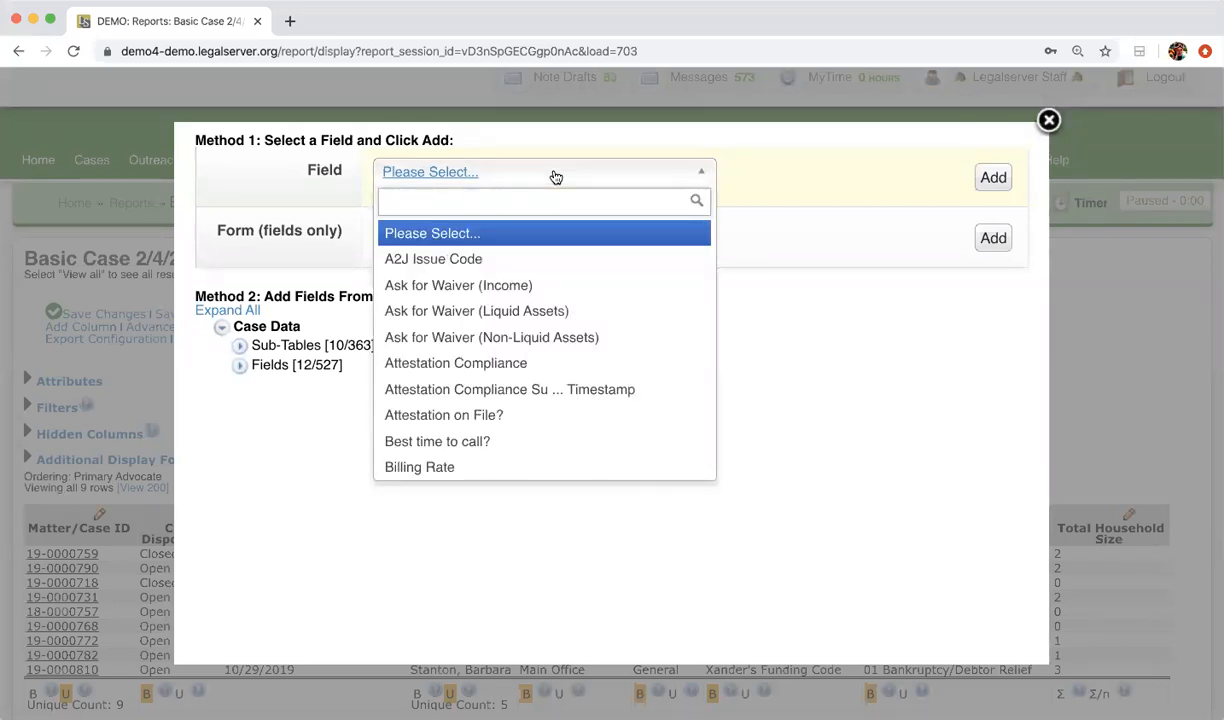
pyautogui.write('race')
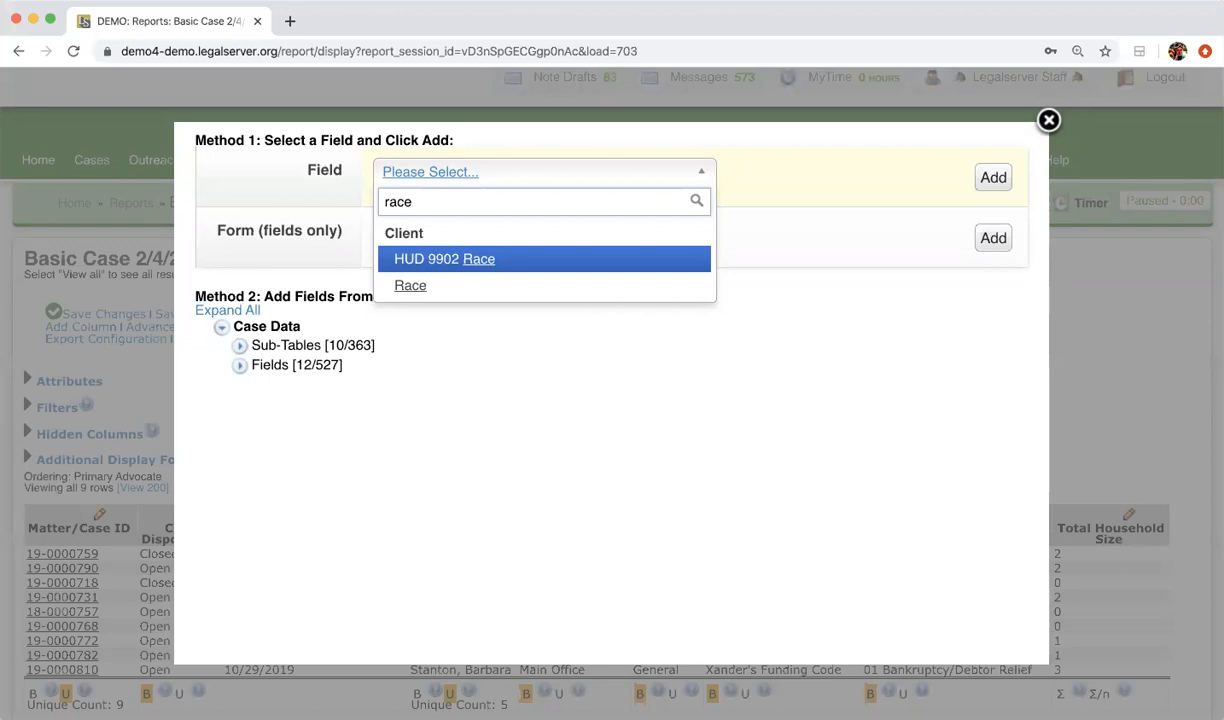
pyautogui.click(541, 286)
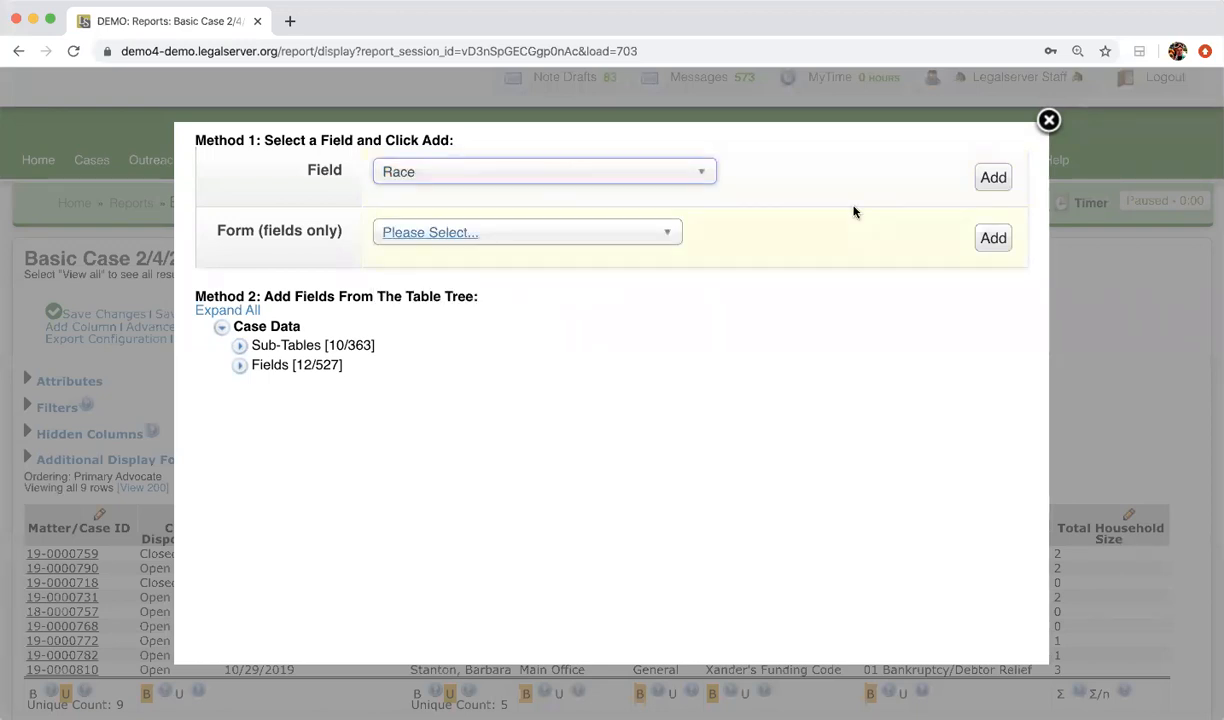
pyautogui.click(993, 177)
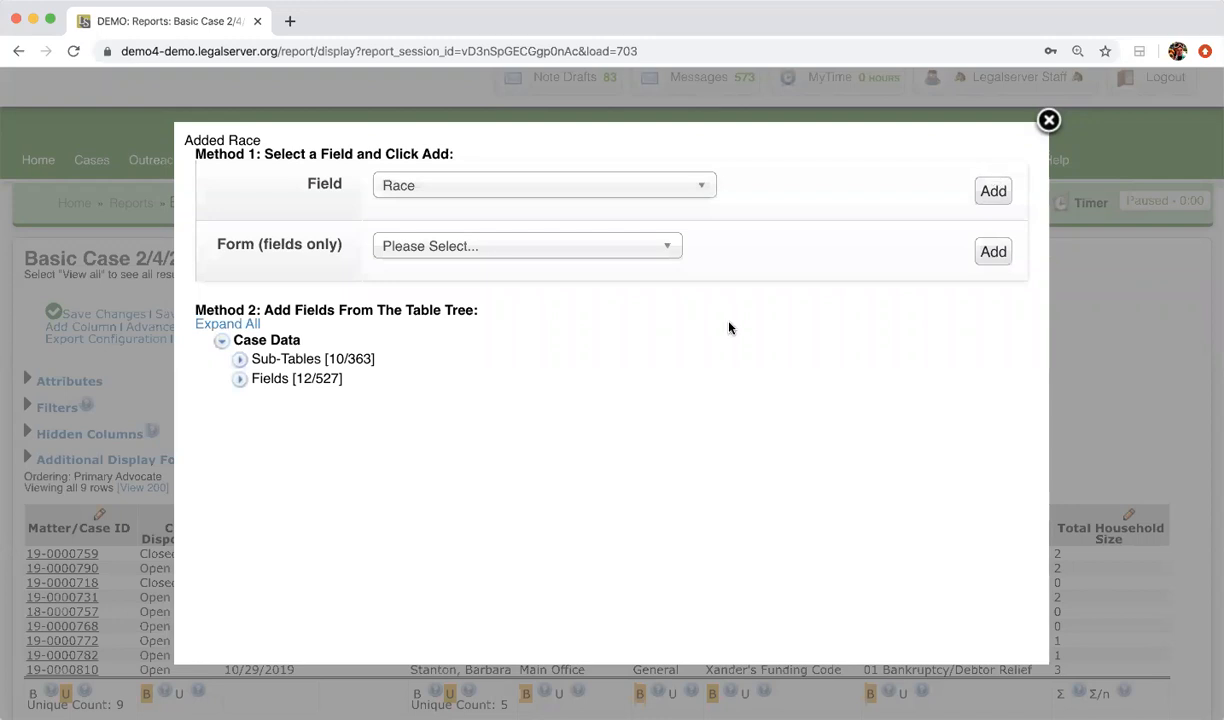
# Step: Add the Gender field as a column, and search for county without adding anything
pyautogui.click(508, 189)
pyautogui.write('gender')
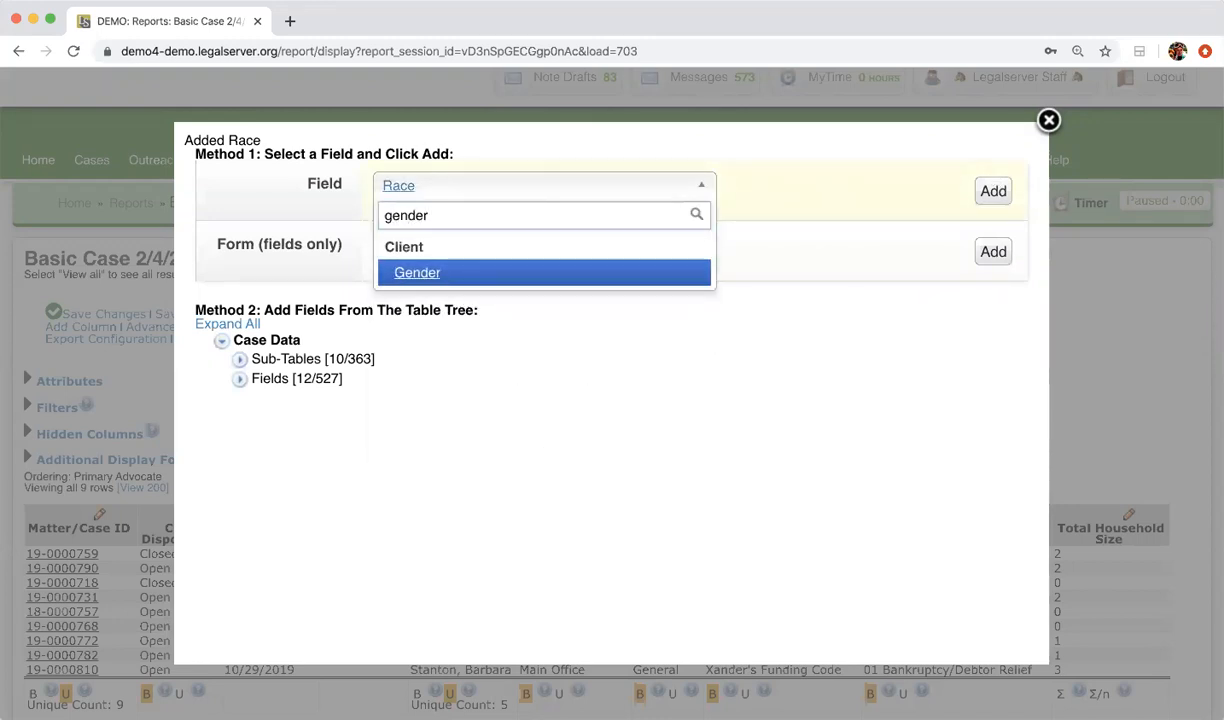
pyautogui.click(520, 272)
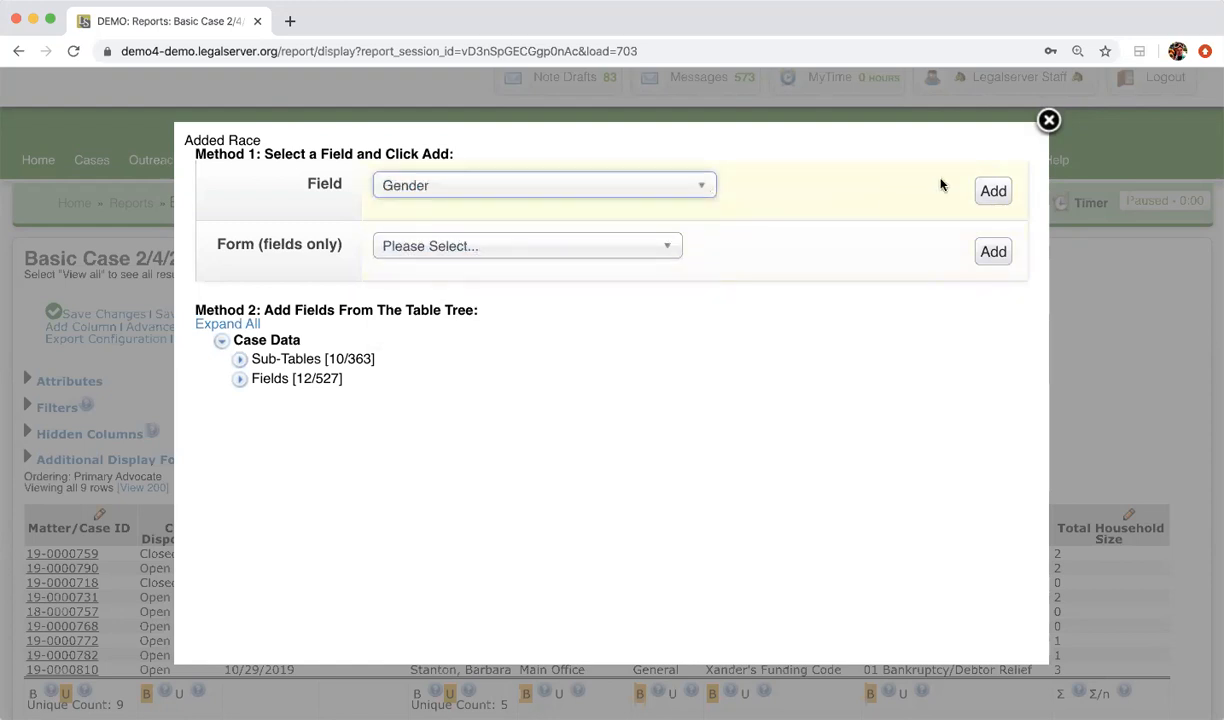
pyautogui.click(992, 191)
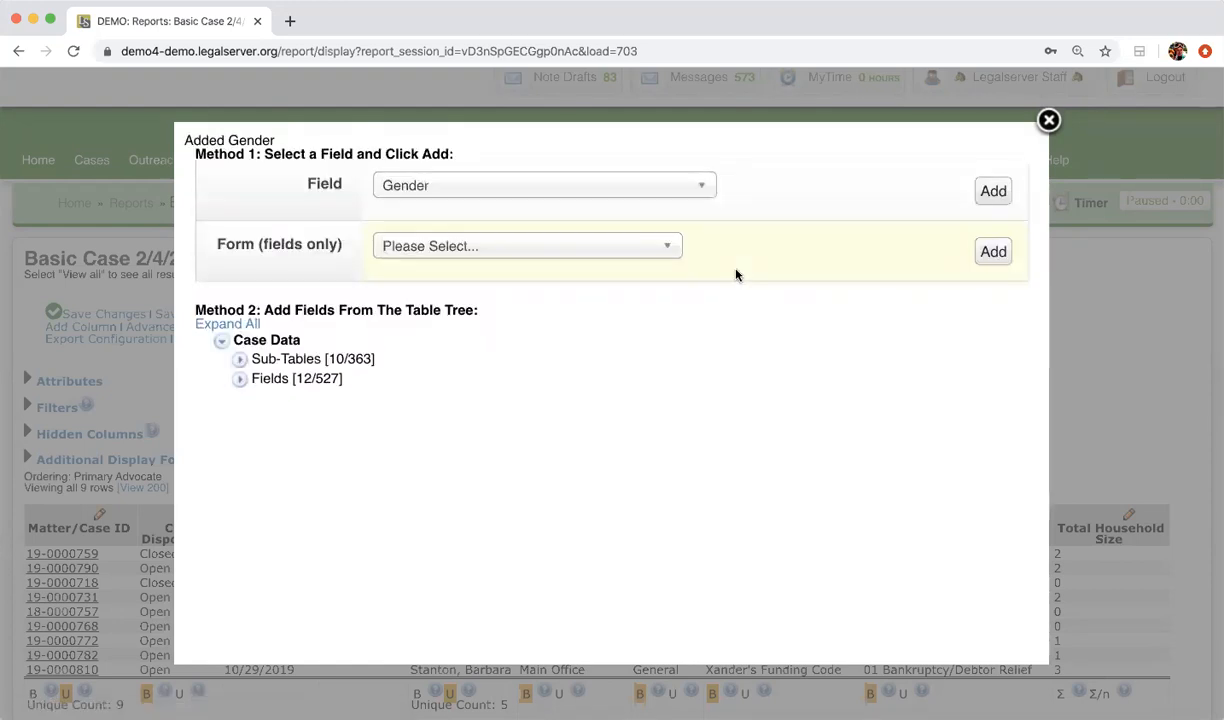
pyautogui.click(603, 194)
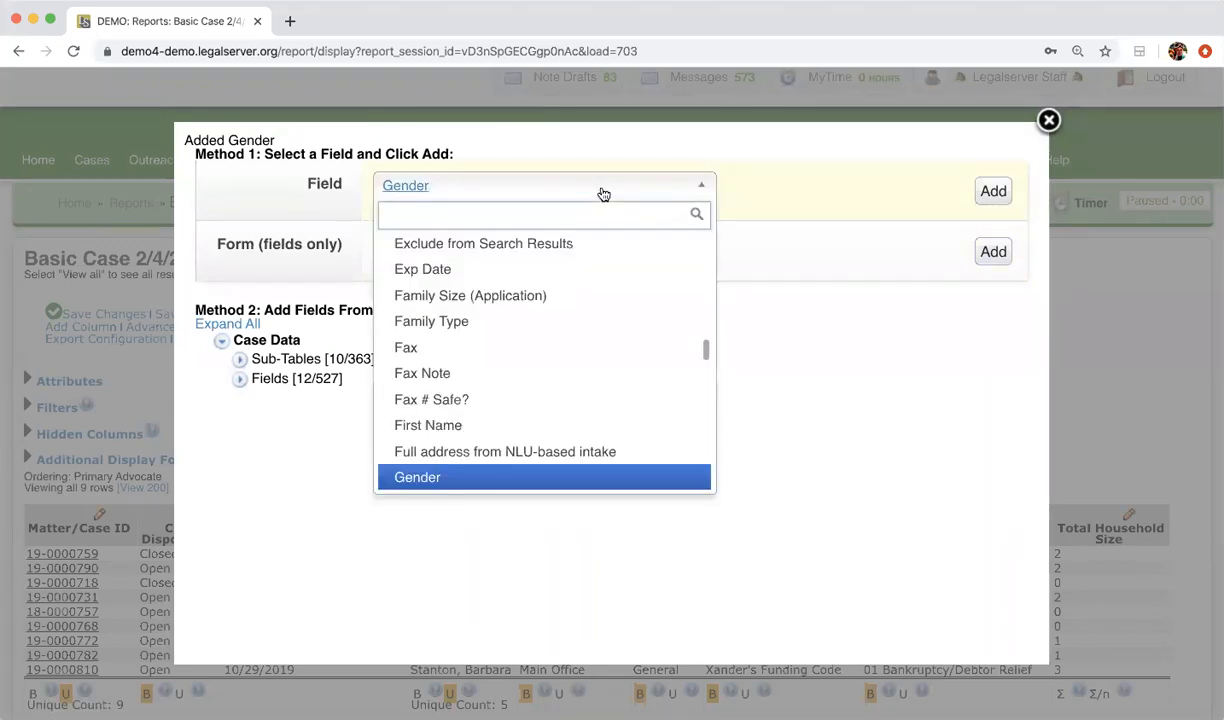
pyautogui.write('county')
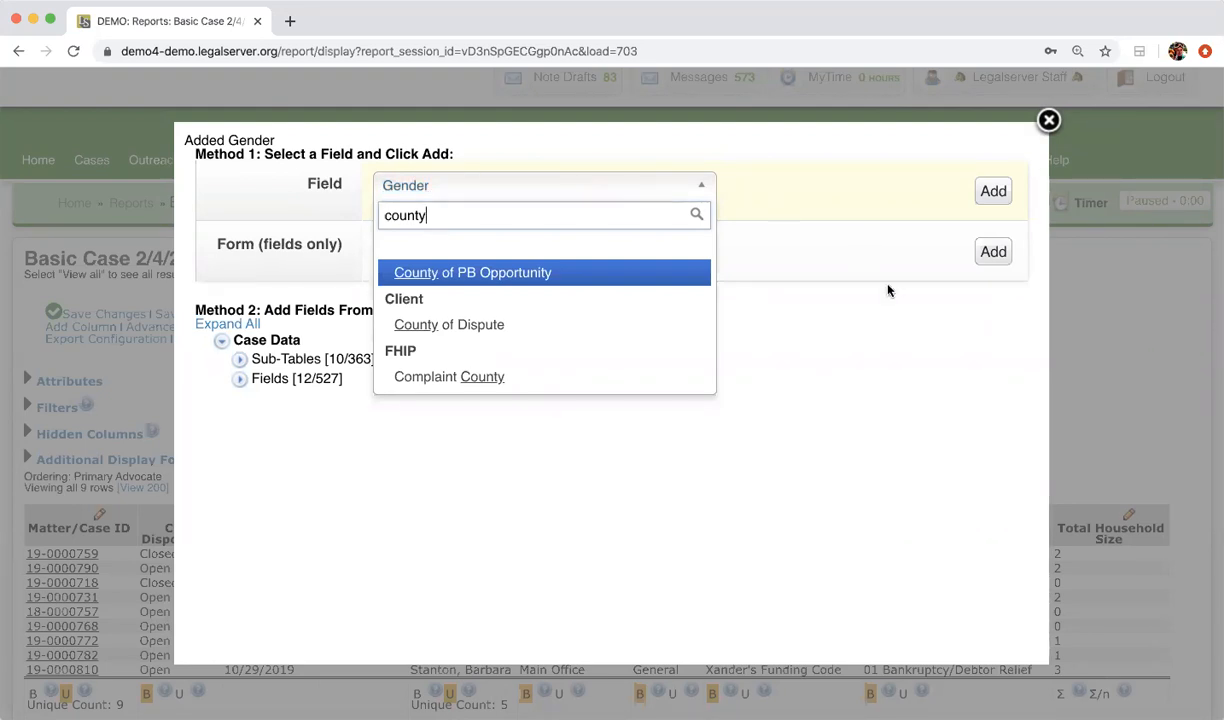
pyautogui.click(845, 343)
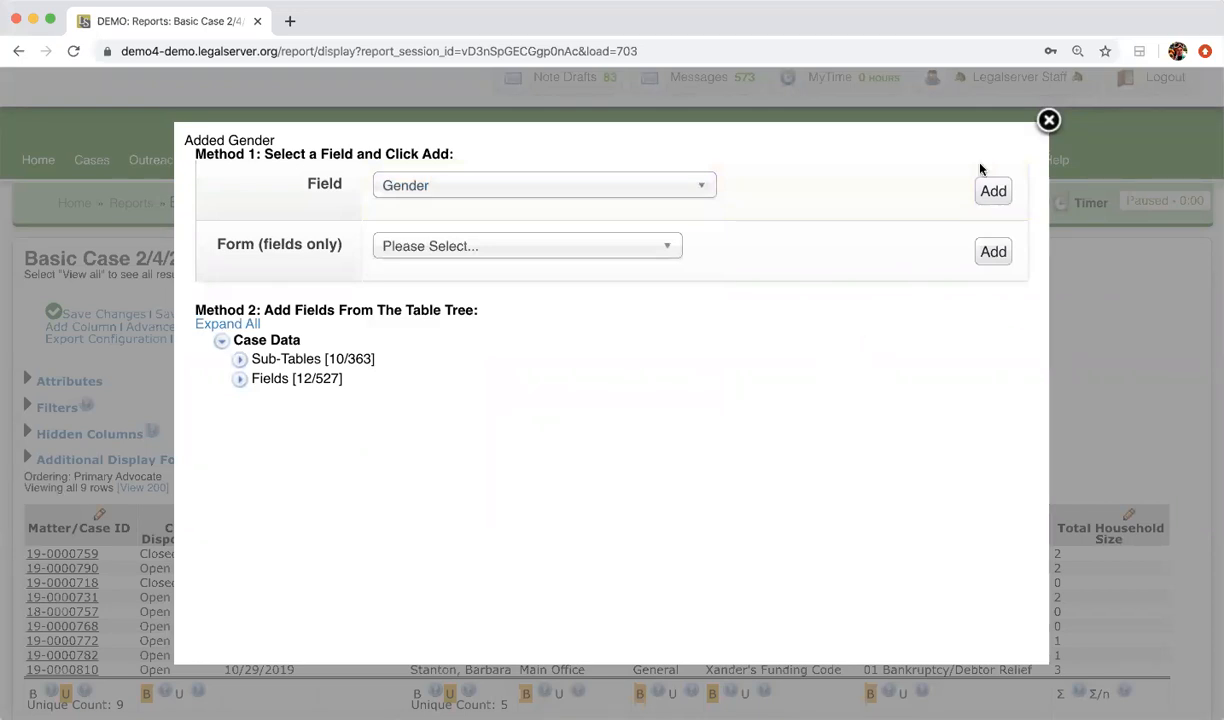
pyautogui.click(1049, 120)
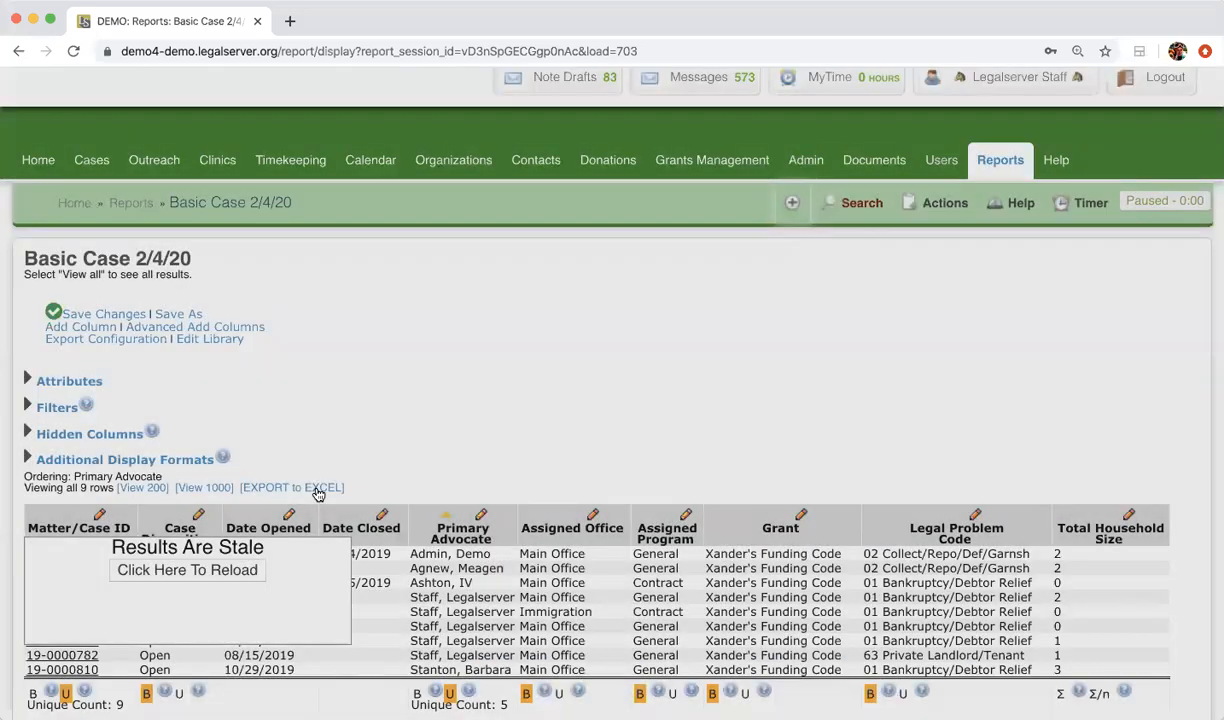
# Step: Reload the stale results to show Race and Gender, then reopen Advanced Add Columns
pyautogui.click(224, 570)
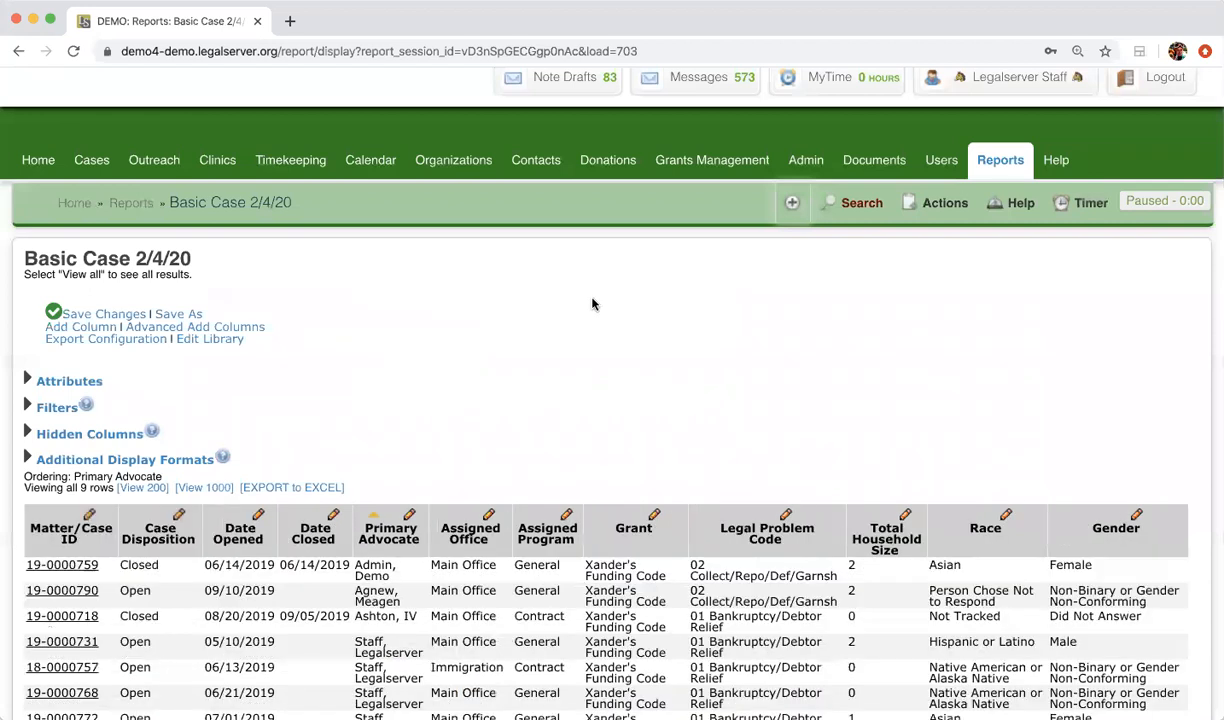
pyautogui.scroll(-2, 592, 304)
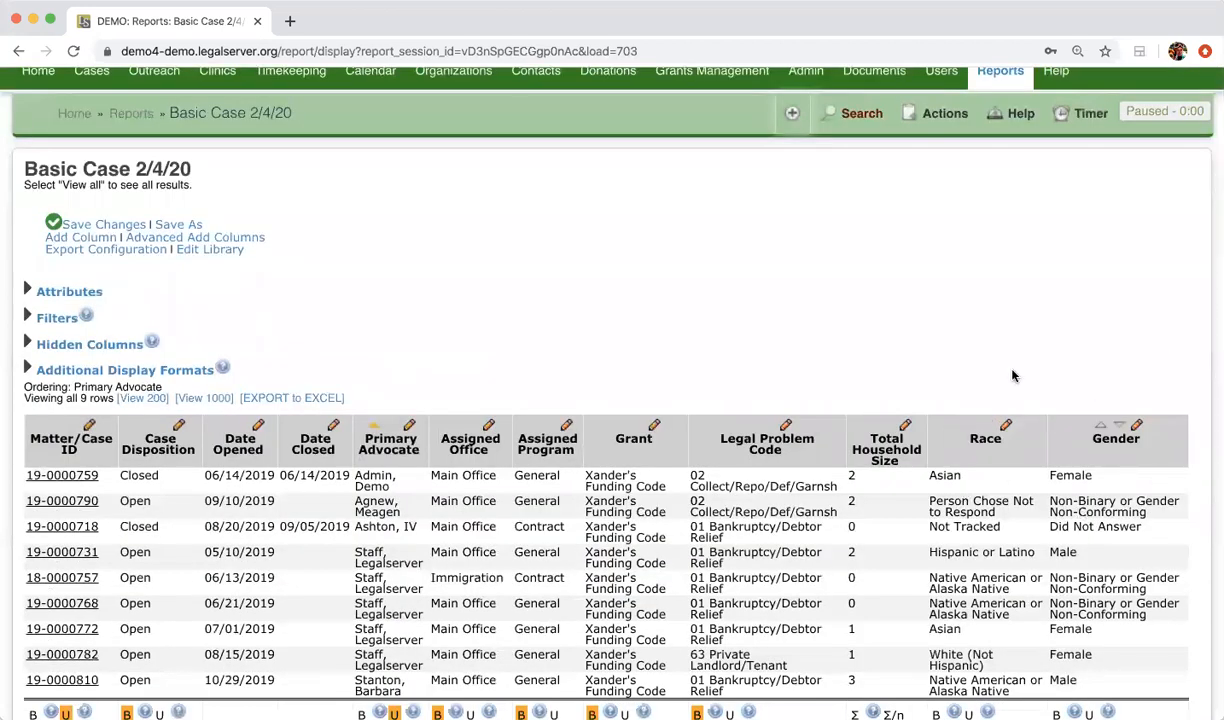
pyautogui.click(252, 238)
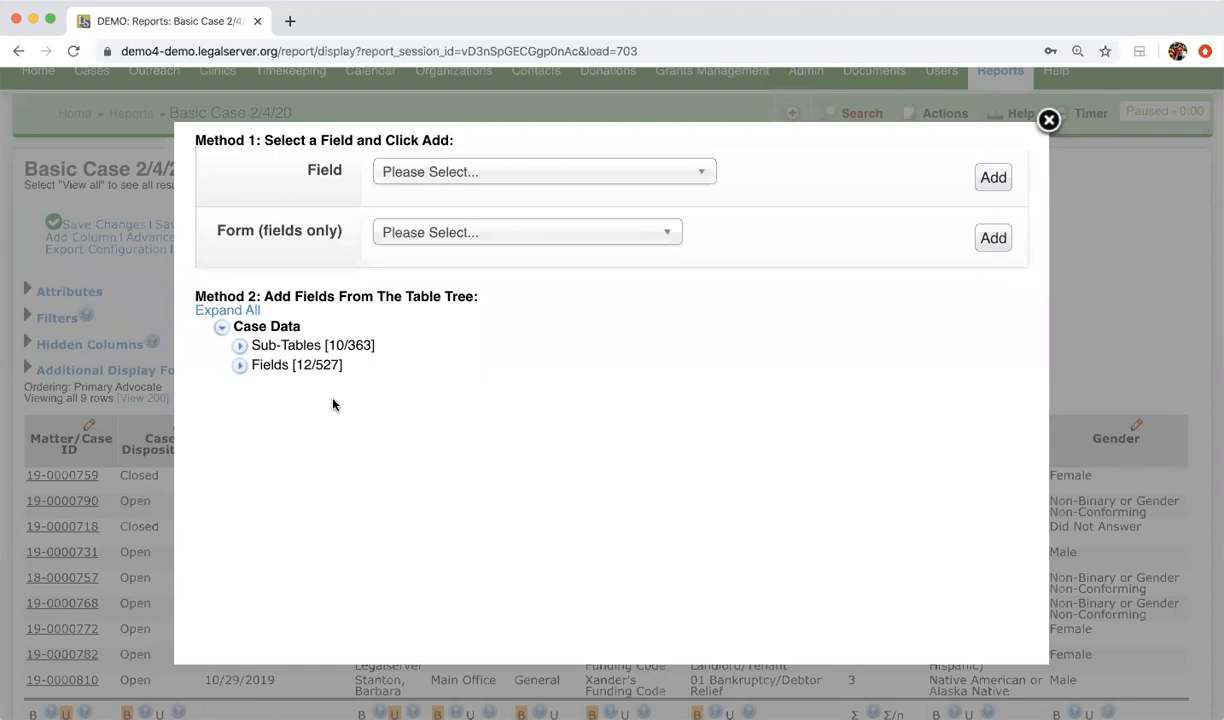
pyautogui.click(240, 345)
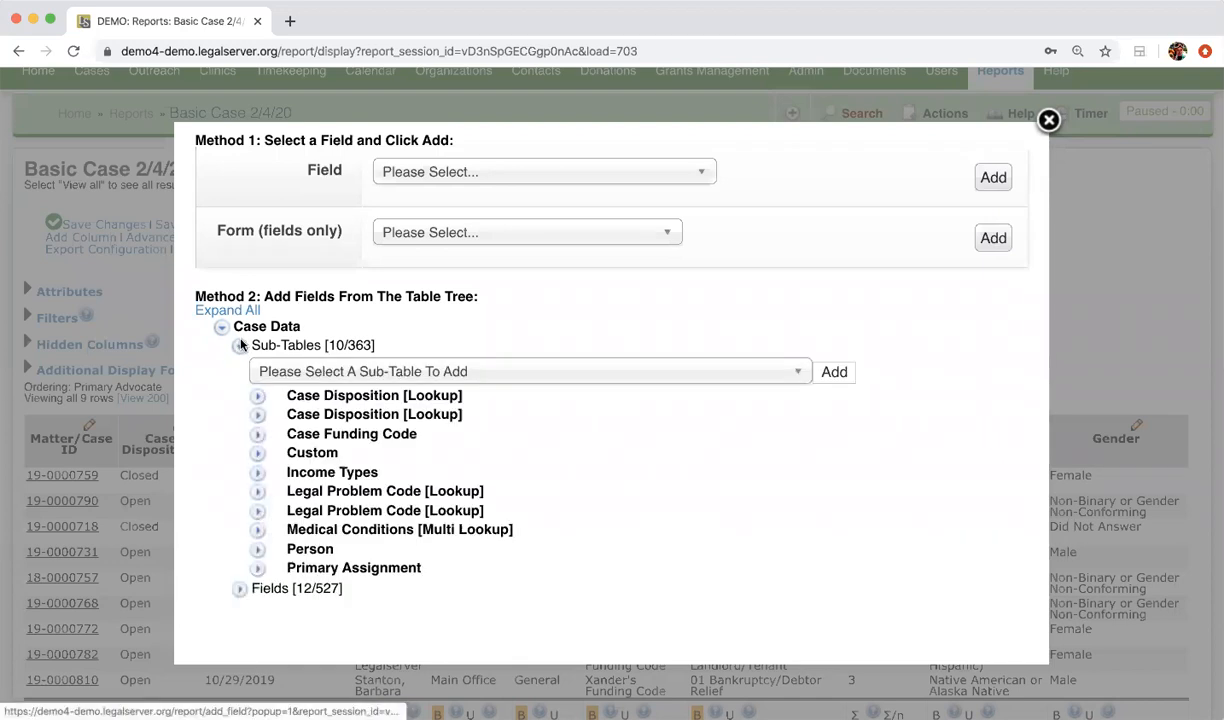
pyautogui.scroll(-2, 220, 468)
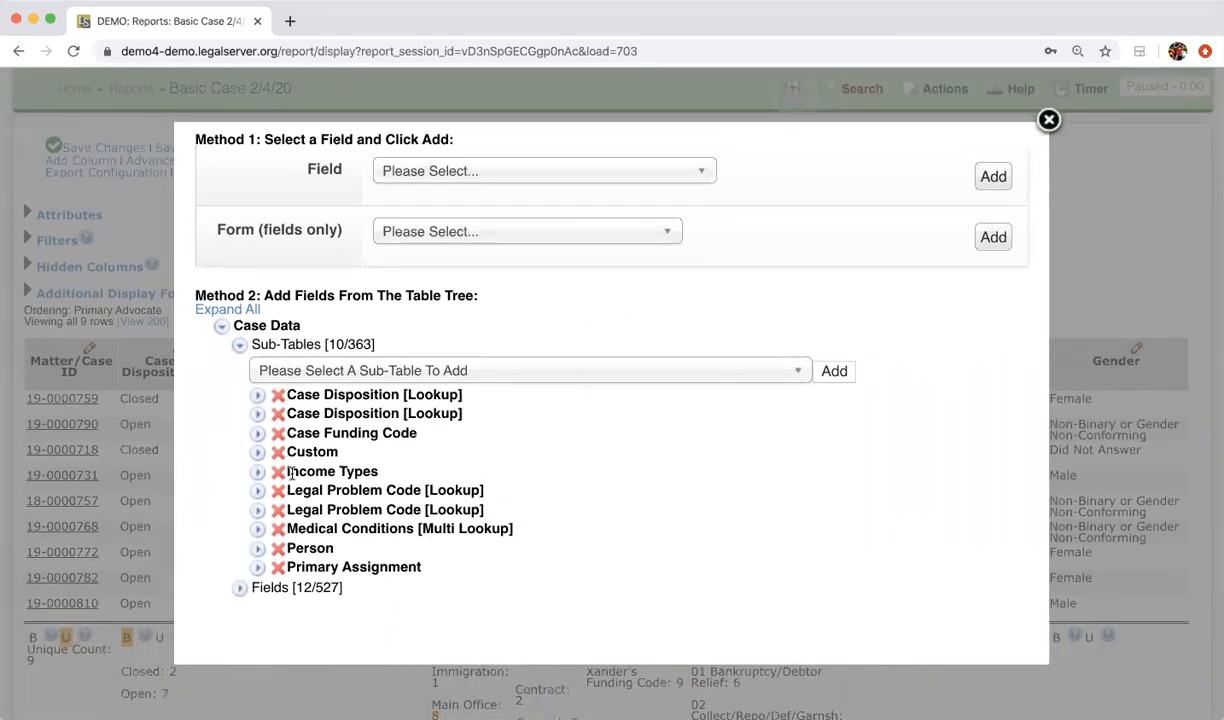
pyautogui.click(257, 452)
pyautogui.click(276, 489)
pyautogui.scroll(-5, 282, 490)
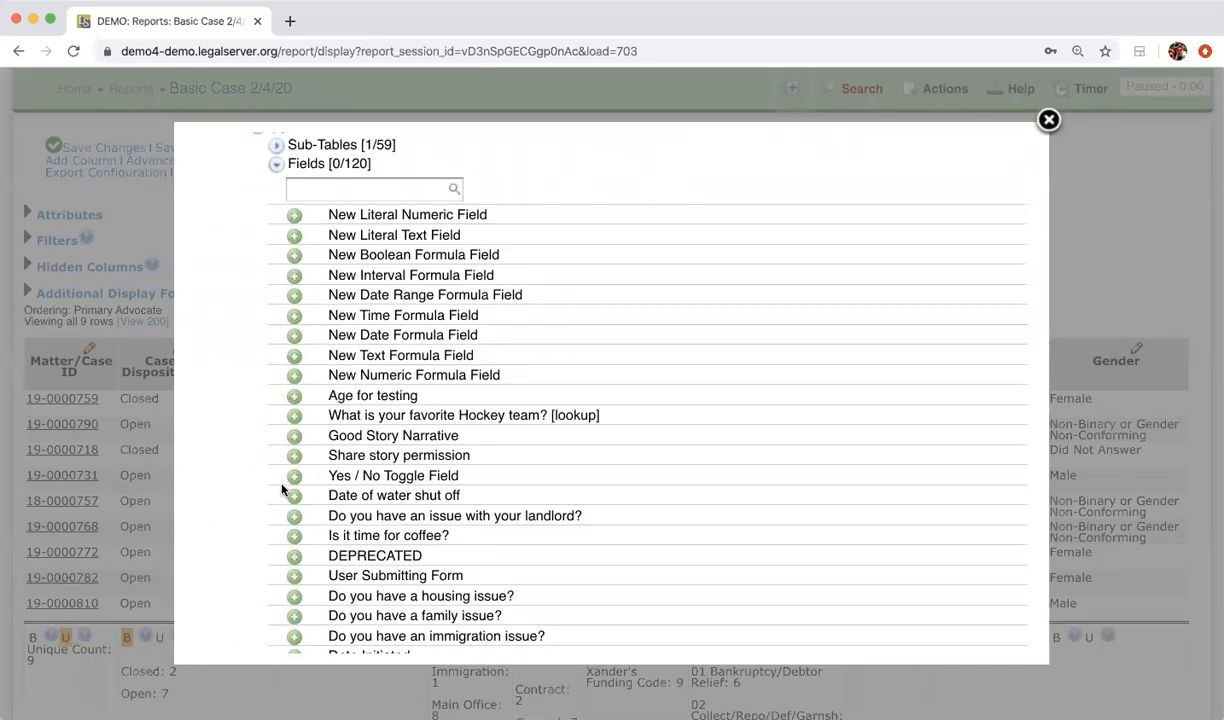
pyautogui.scroll(-3, 282, 490)
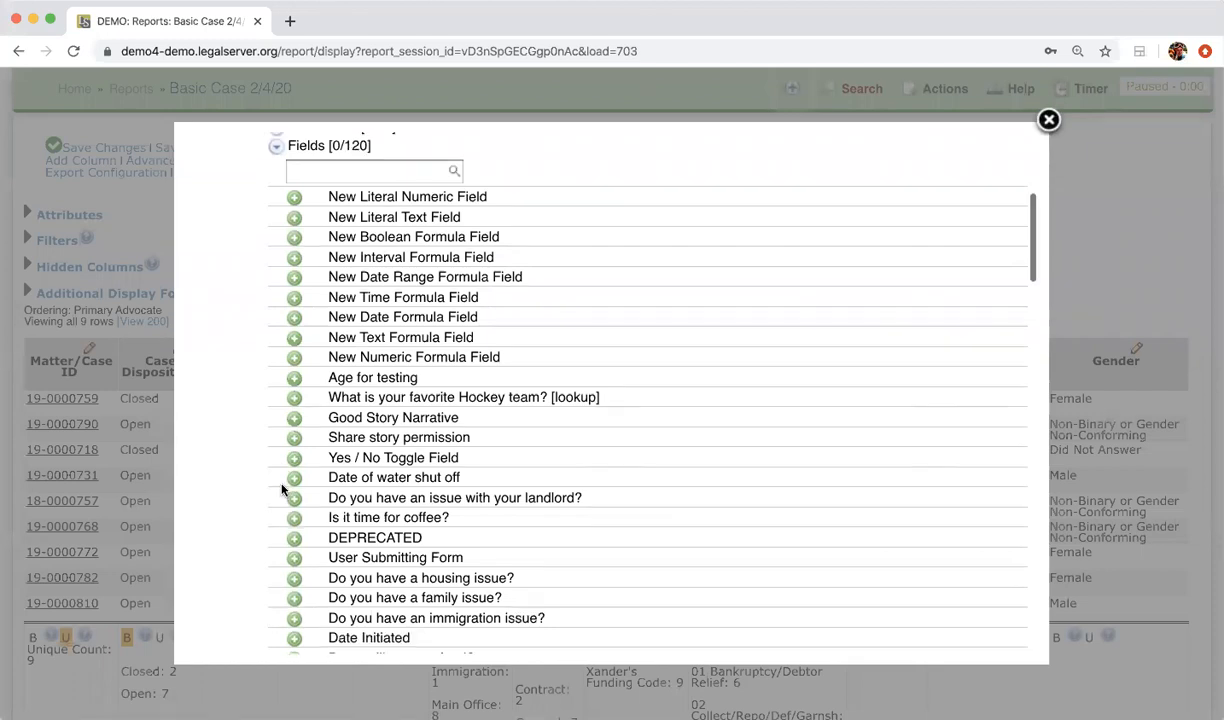
pyautogui.scroll(-3, 420, 478)
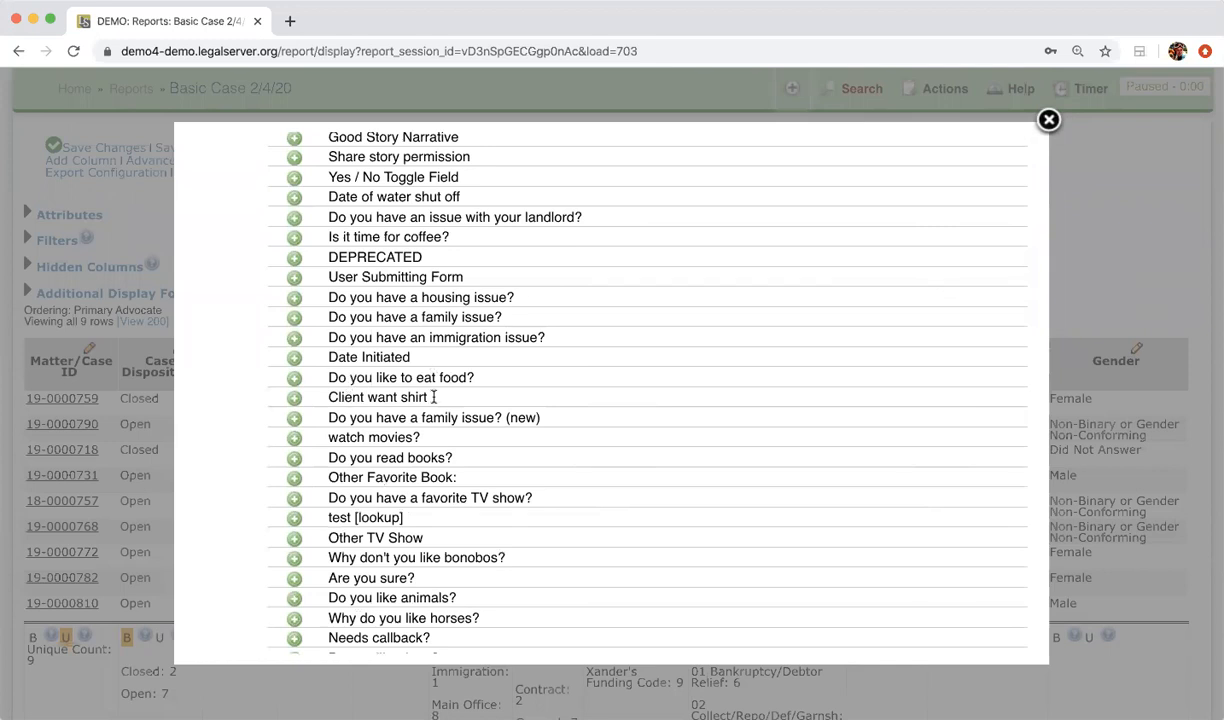
pyautogui.scroll(-5, 433, 397)
pyautogui.scroll(-8, 452, 450)
pyautogui.scroll(15, 452, 450)
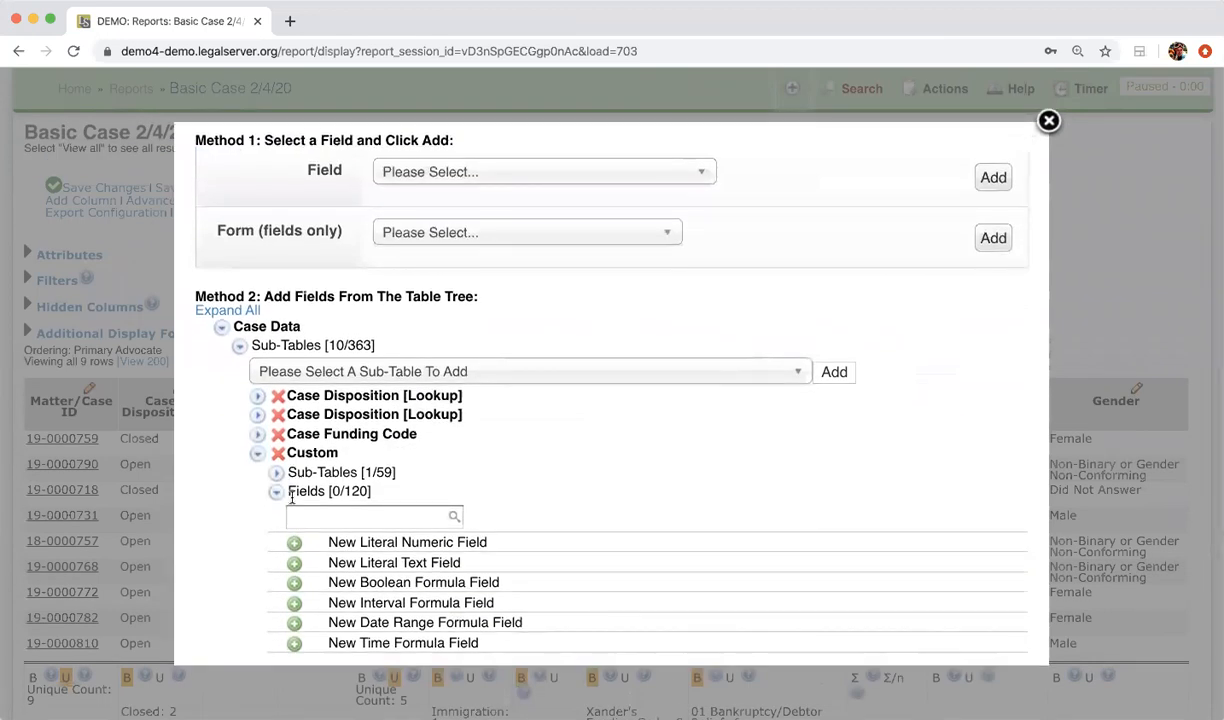
pyautogui.click(277, 491)
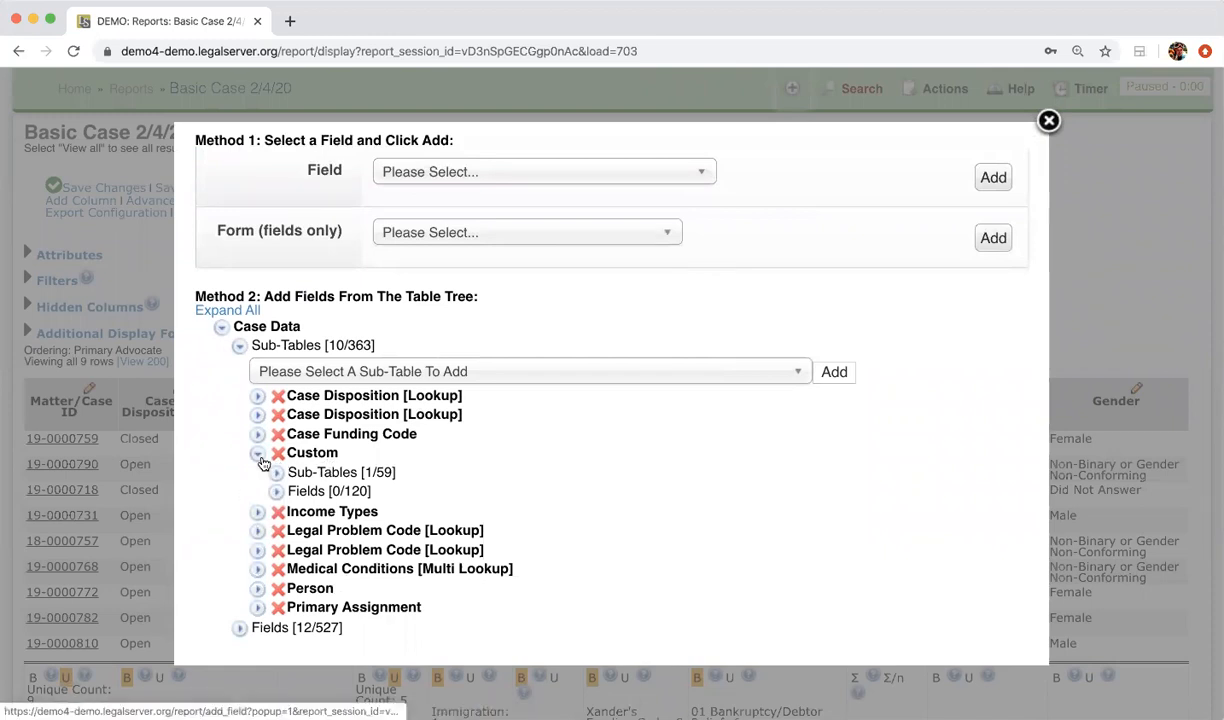
pyautogui.click(257, 454)
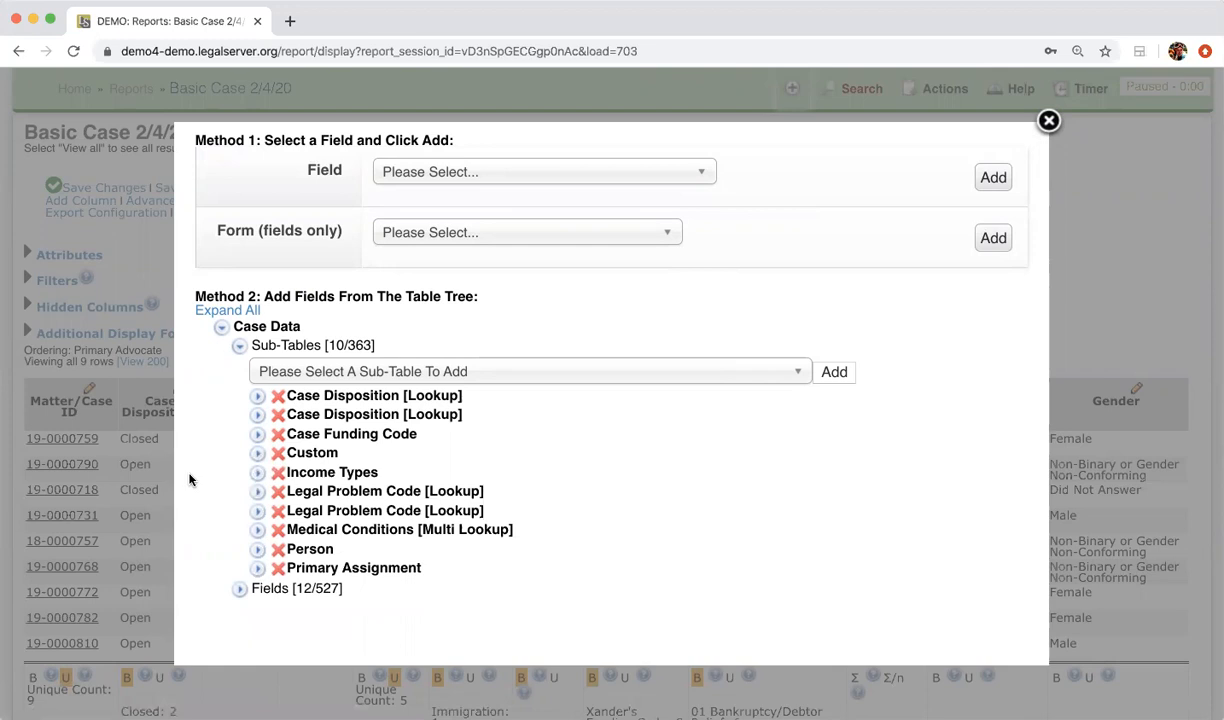
# Step: Replace the Primary Home Address sub-table under Person with a freshly added one
pyautogui.scroll(-2, 190, 475)
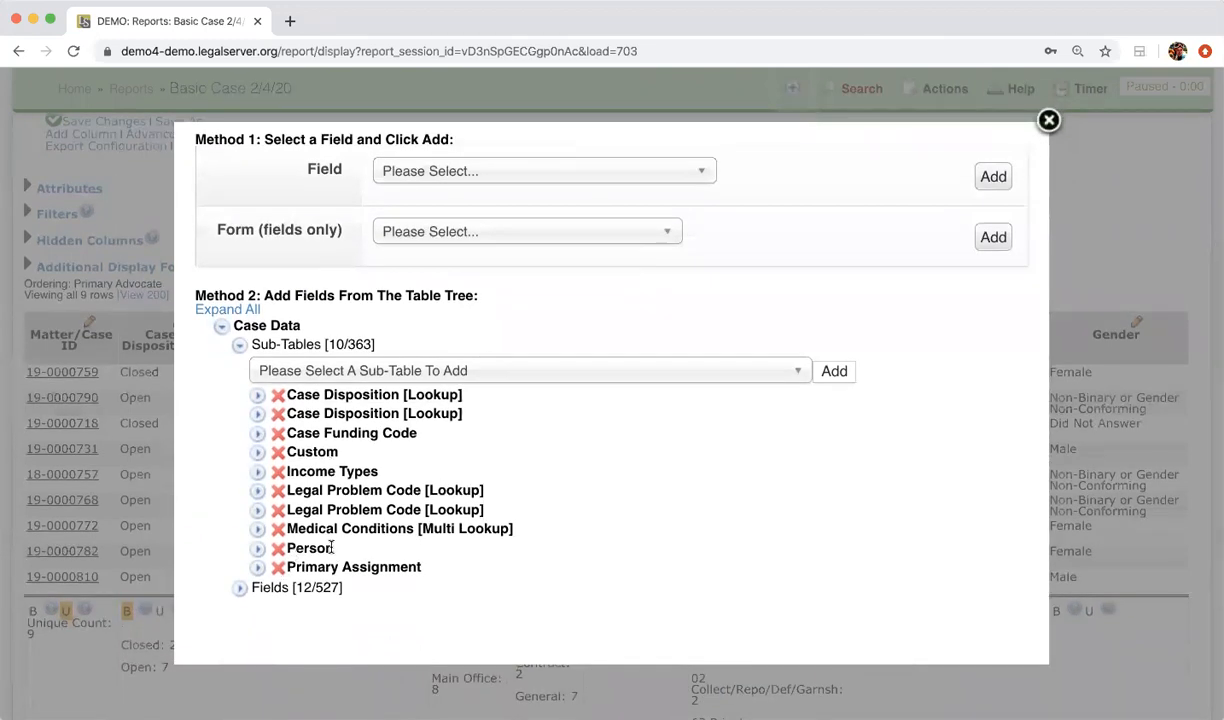
pyautogui.click(257, 548)
pyautogui.scroll(-1, 201, 526)
pyautogui.click(277, 551)
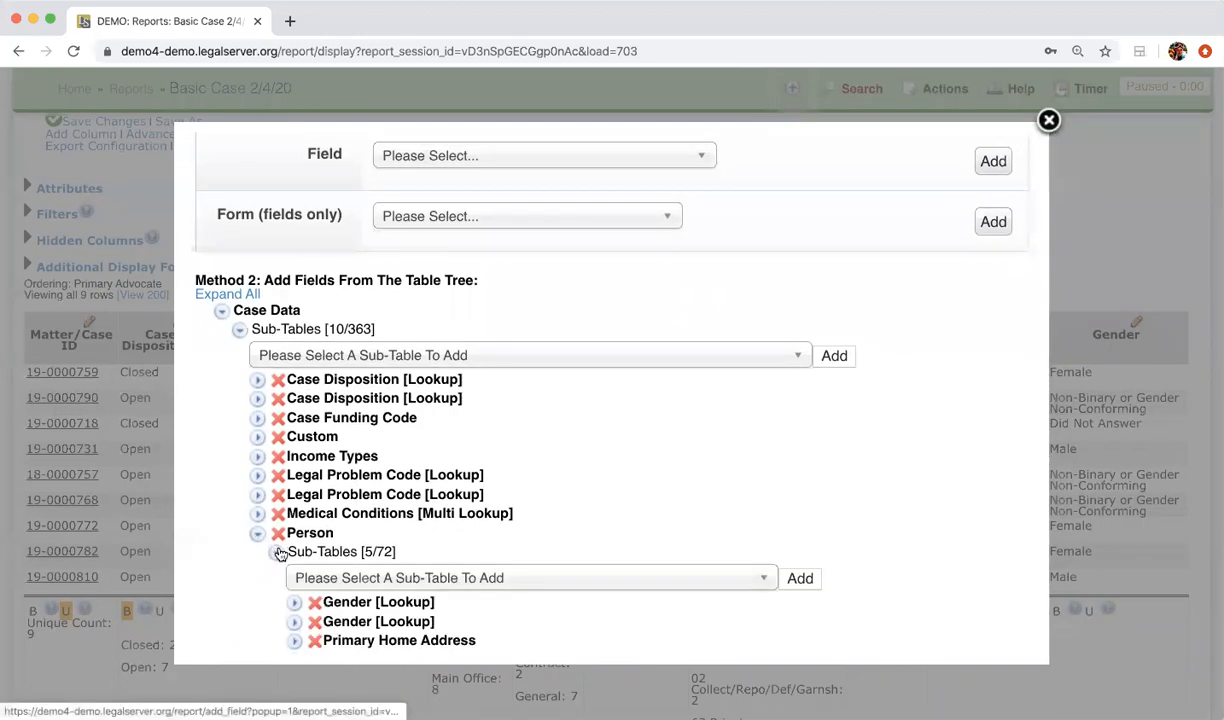
pyautogui.scroll(-3, 280, 551)
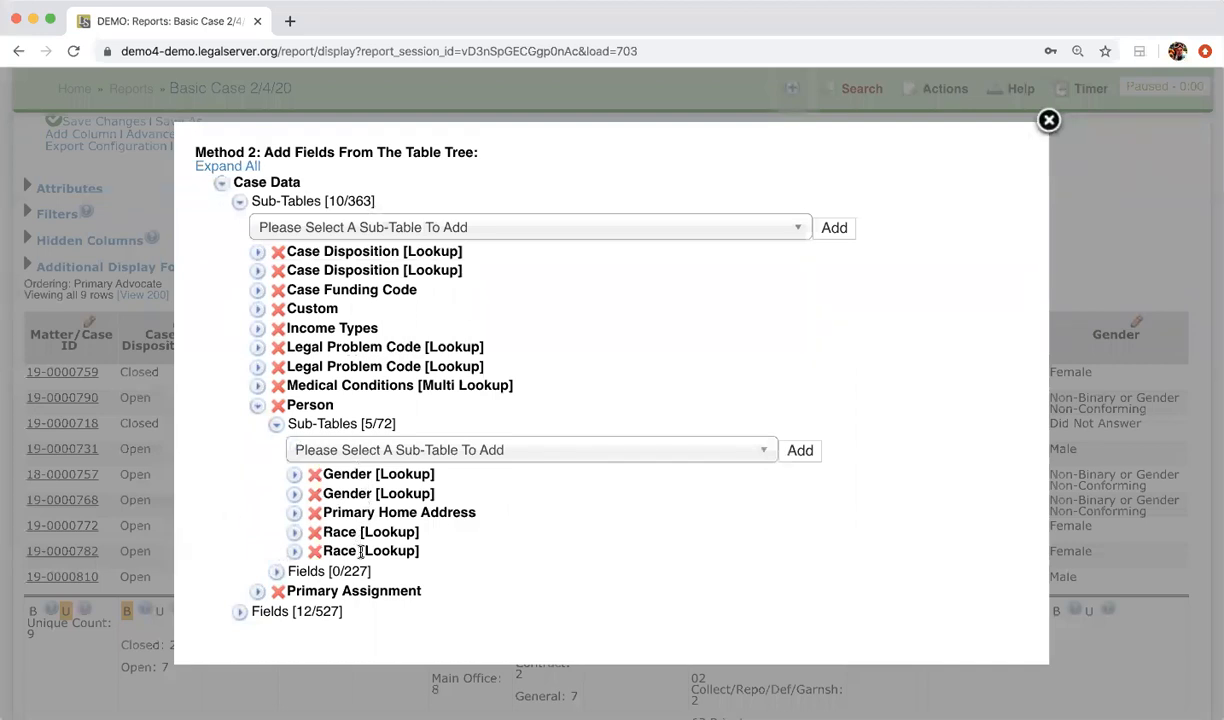
pyautogui.click(314, 512)
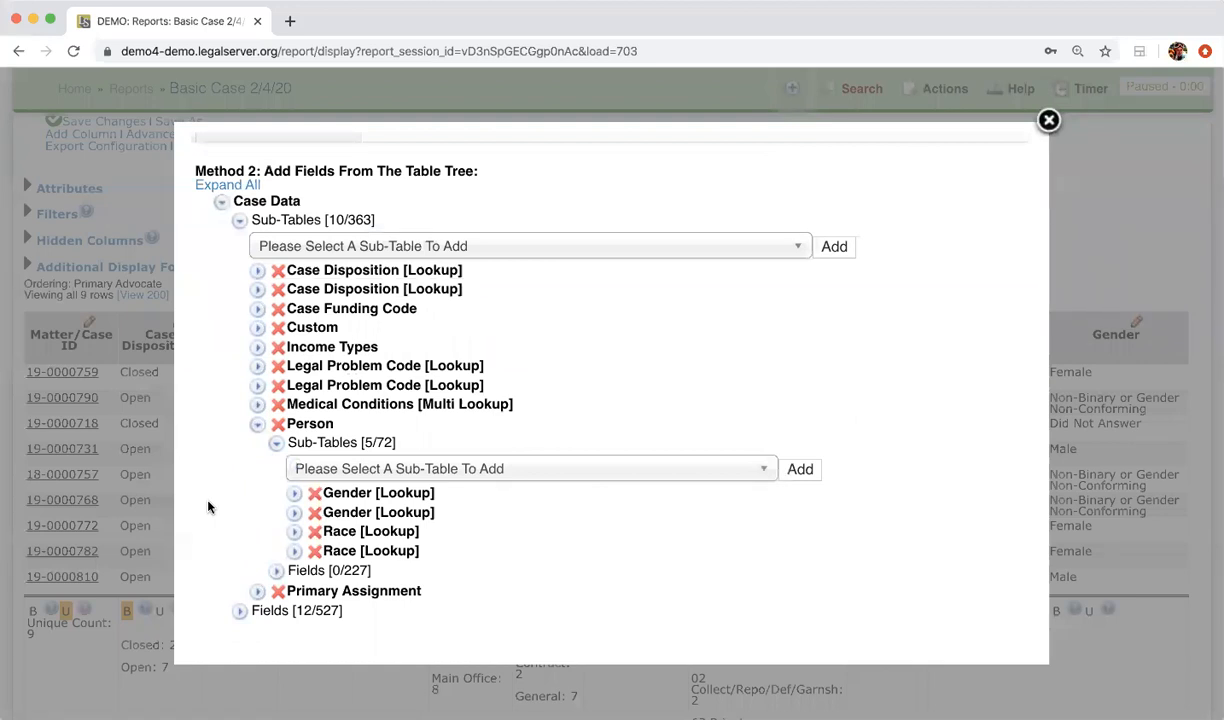
pyautogui.click(445, 468)
pyautogui.write('prim')
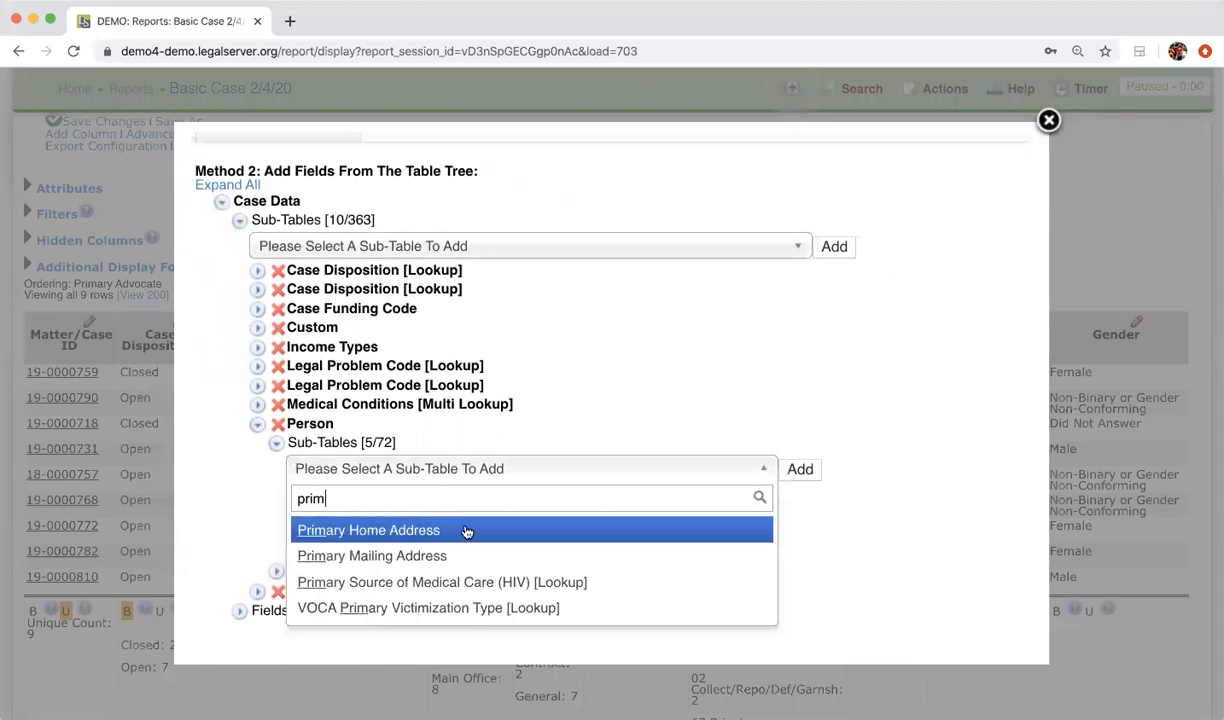
pyautogui.click(462, 533)
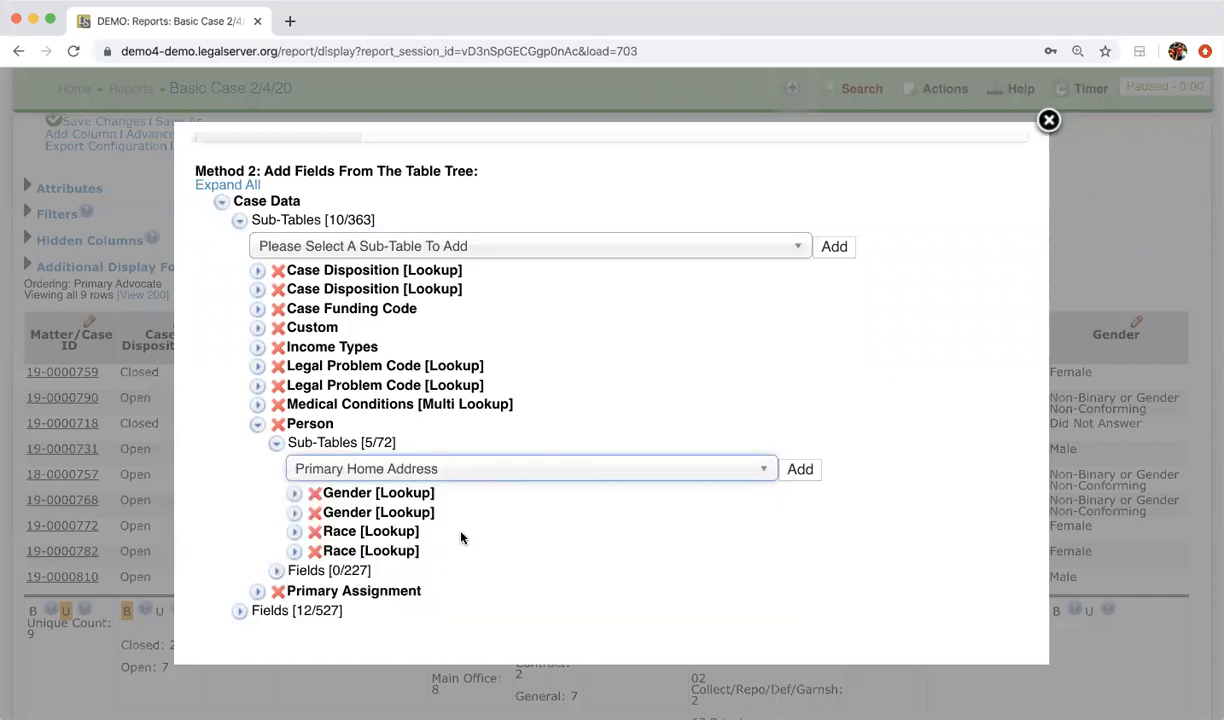
pyautogui.click(800, 469)
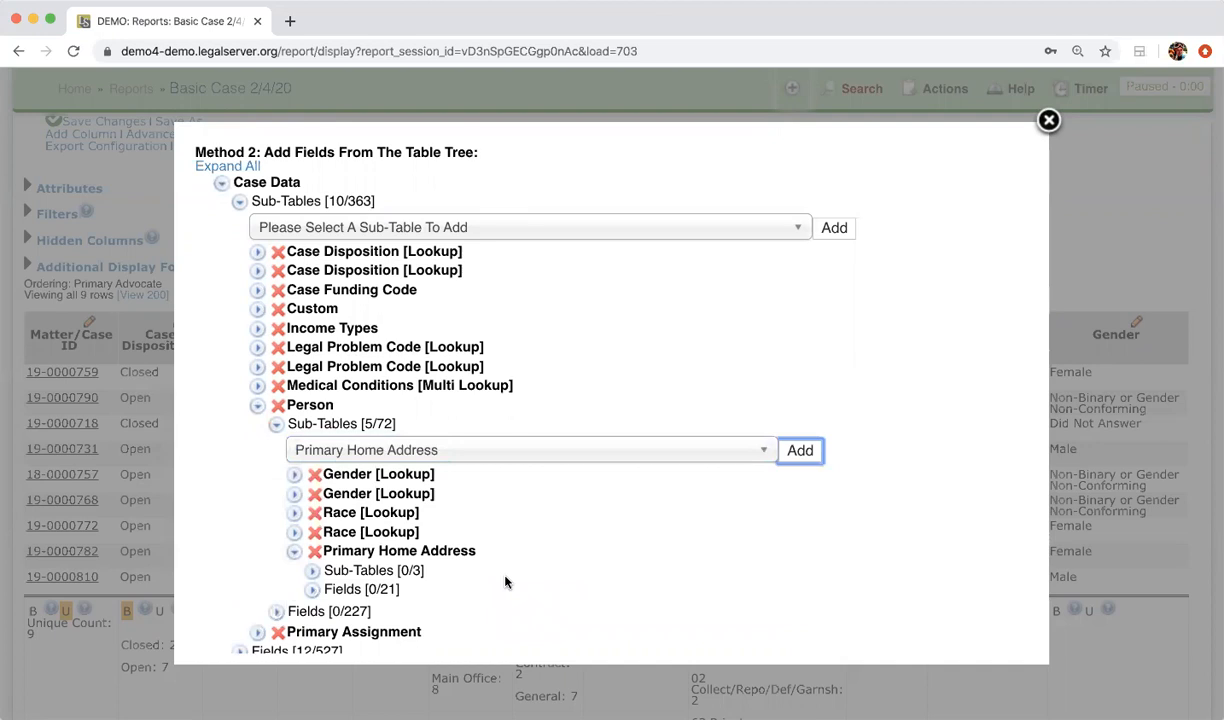
# Step: Add the Address sub-table, then County of Residence [Lookup] beneath it
pyautogui.scroll(-2, 505, 582)
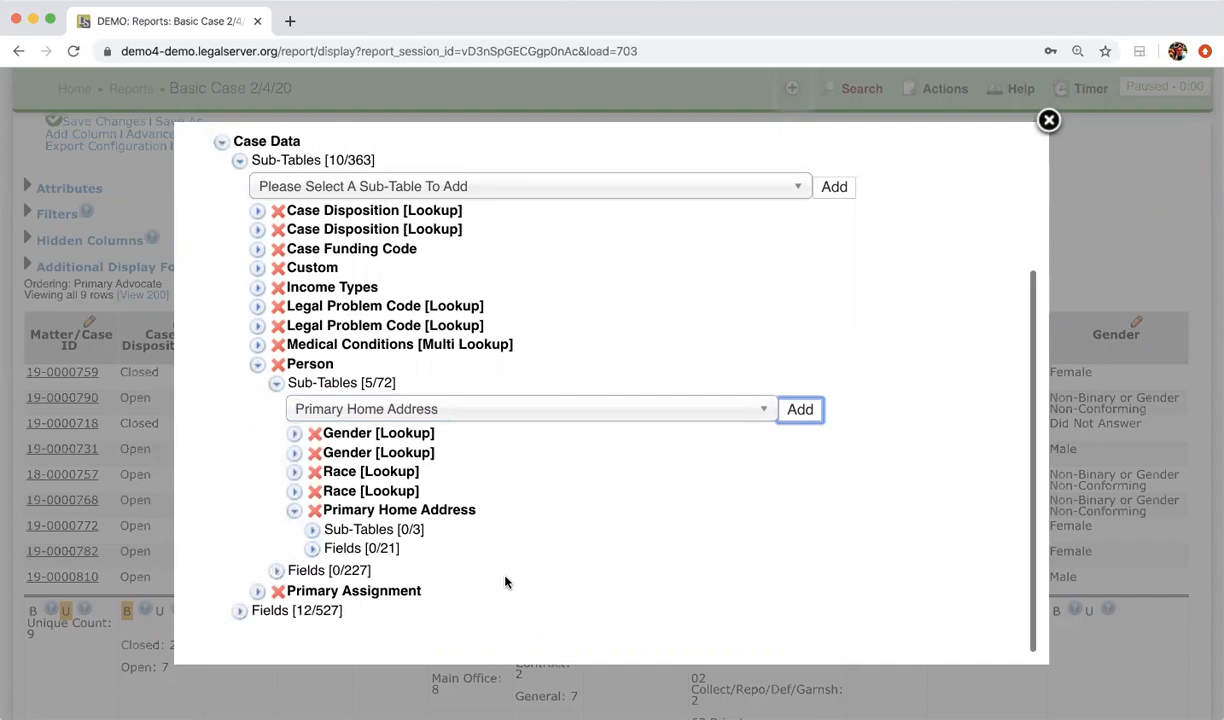
pyautogui.click(311, 531)
pyautogui.click(397, 555)
pyautogui.click(400, 575)
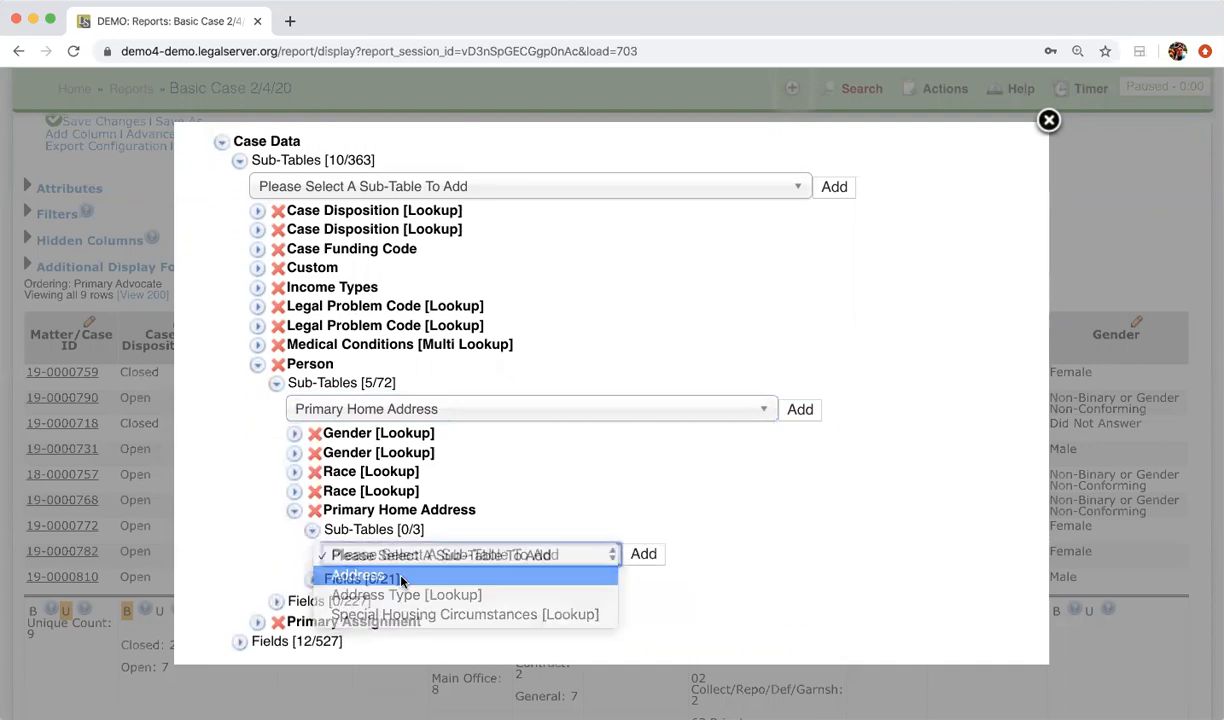
pyautogui.click(643, 554)
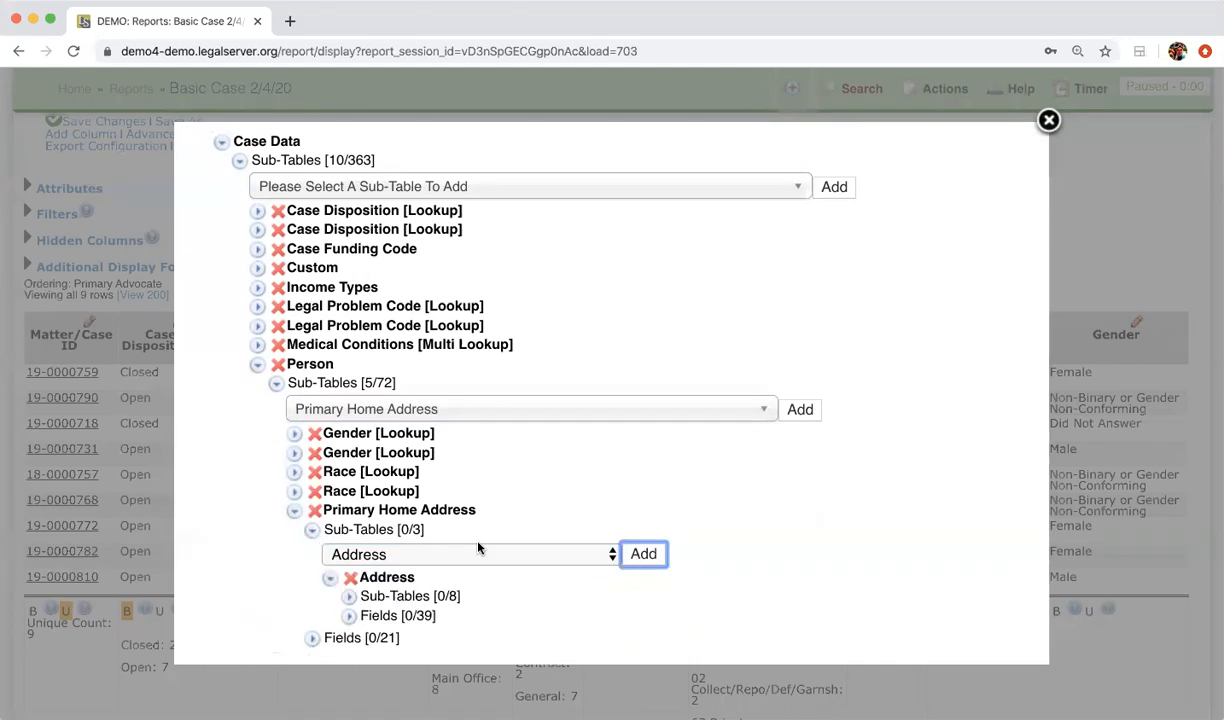
pyautogui.scroll(-2, 478, 548)
pyautogui.click(349, 507)
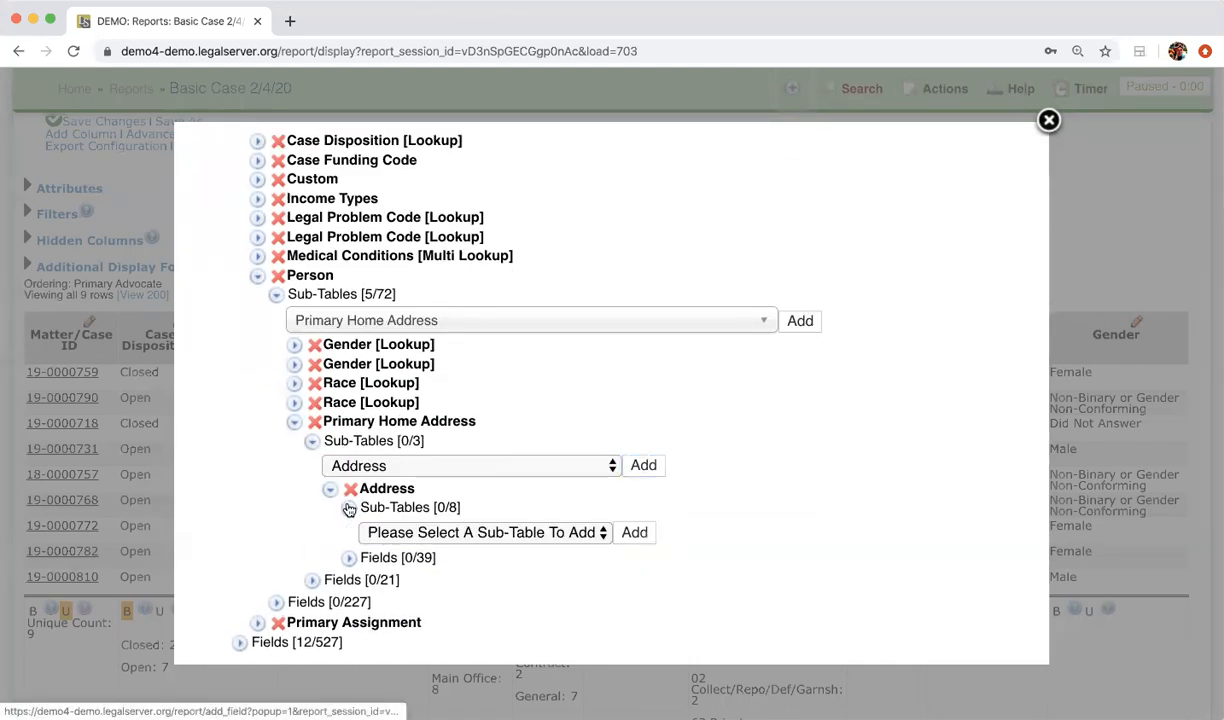
pyautogui.click(478, 540)
pyautogui.click(468, 612)
pyautogui.click(640, 536)
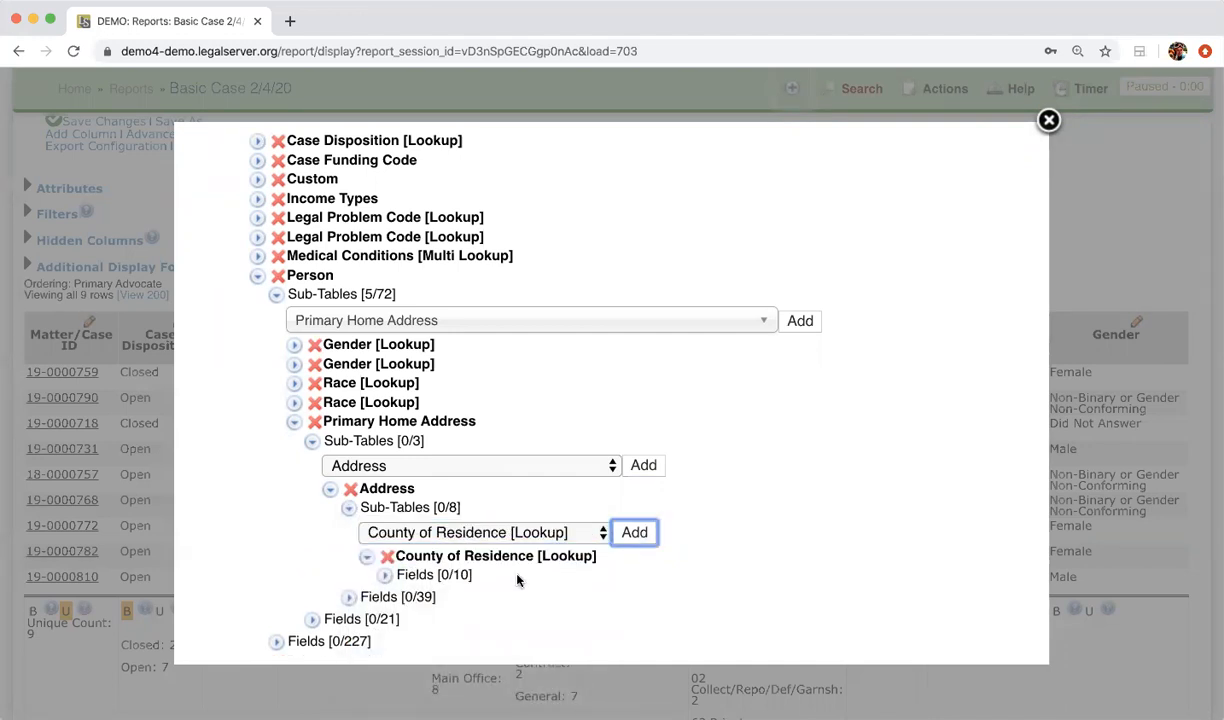
# Step: Add County of Residence as a report column and close the add-columns dialog
pyautogui.click(384, 576)
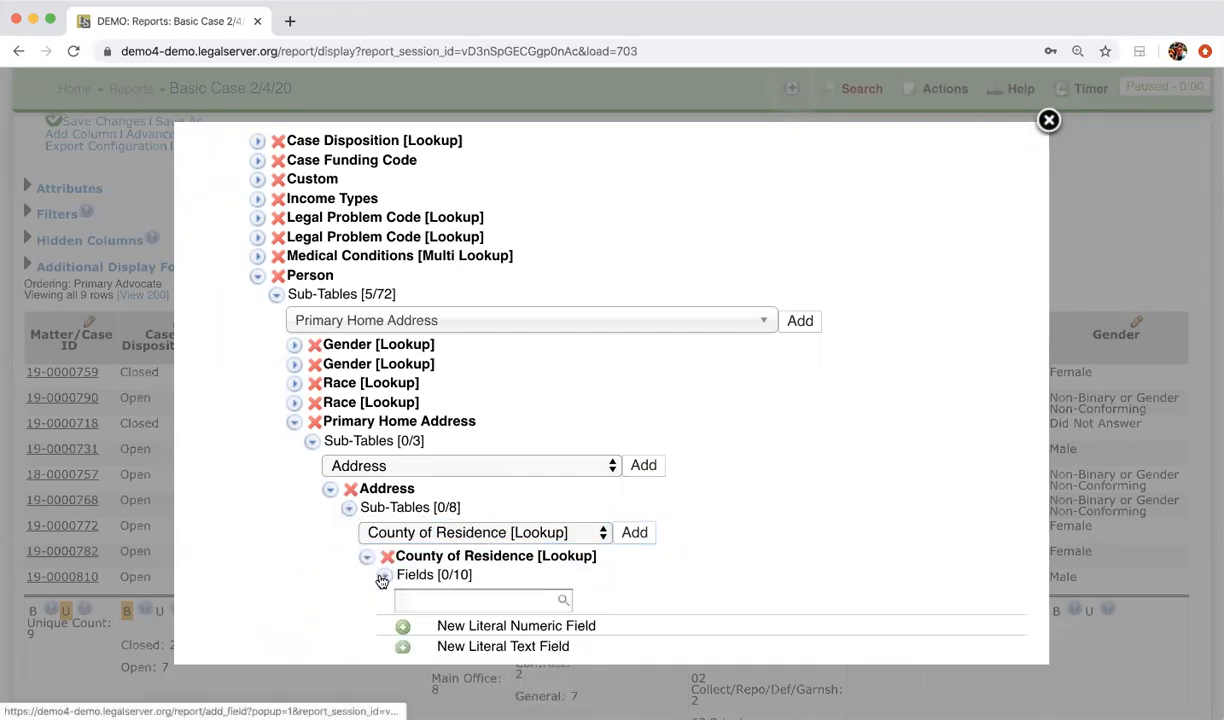
pyautogui.scroll(-4, 377, 578)
pyautogui.click(404, 612)
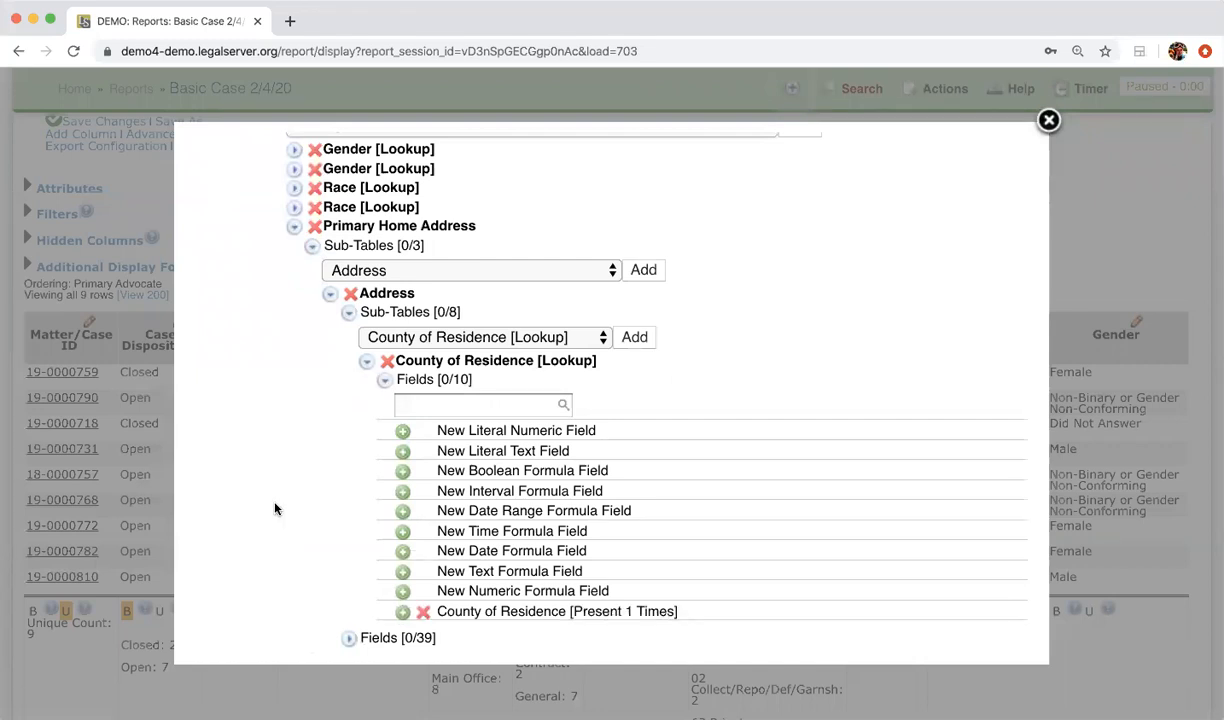
pyautogui.scroll(3, 275, 509)
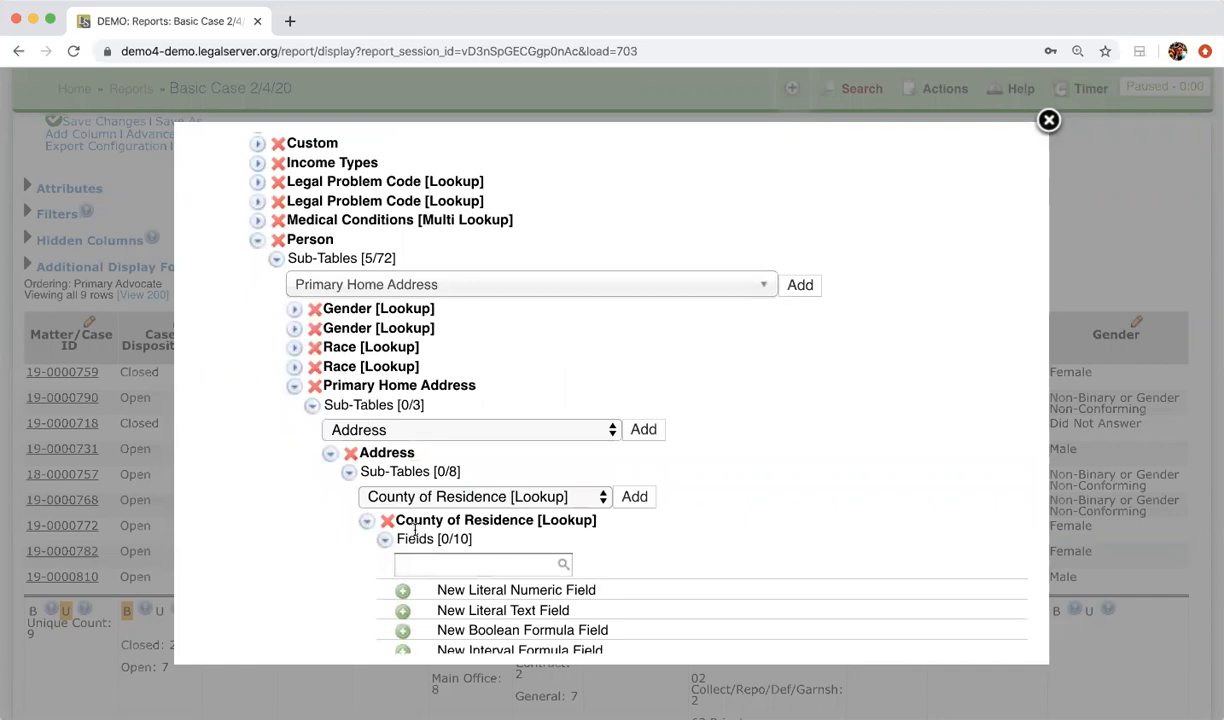
pyautogui.scroll(-5, 414, 530)
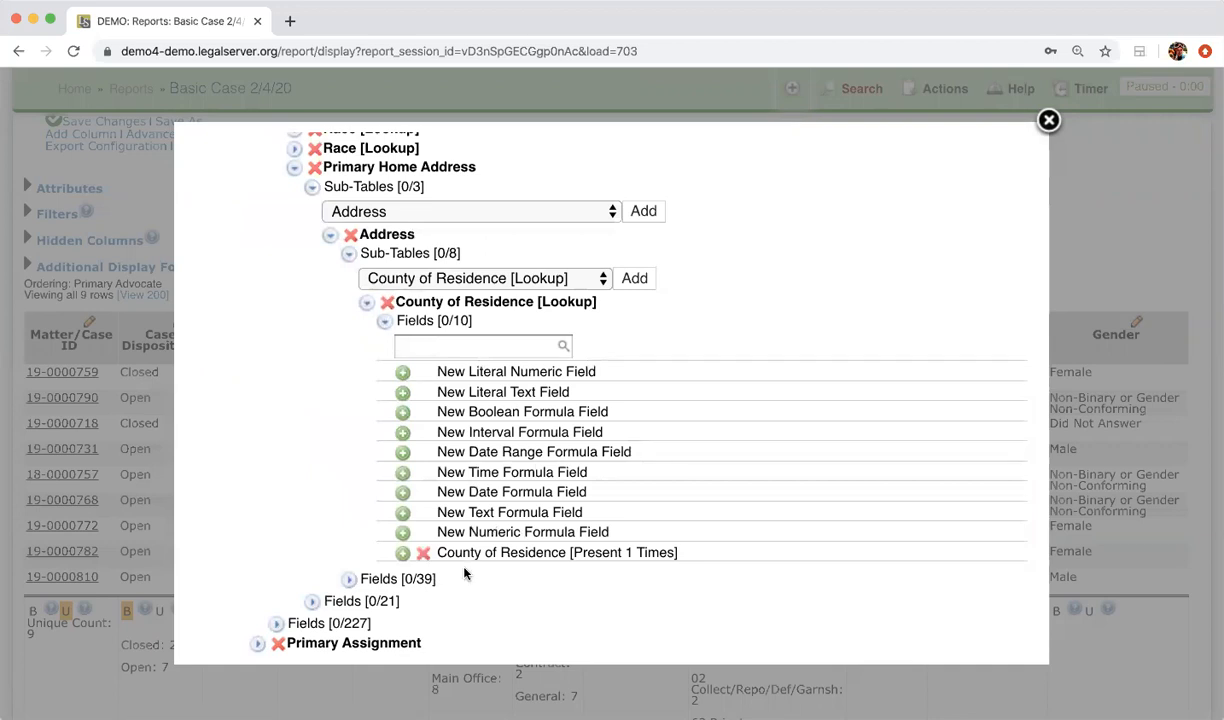
pyautogui.scroll(-1, 468, 568)
pyautogui.scroll(10, 872, 320)
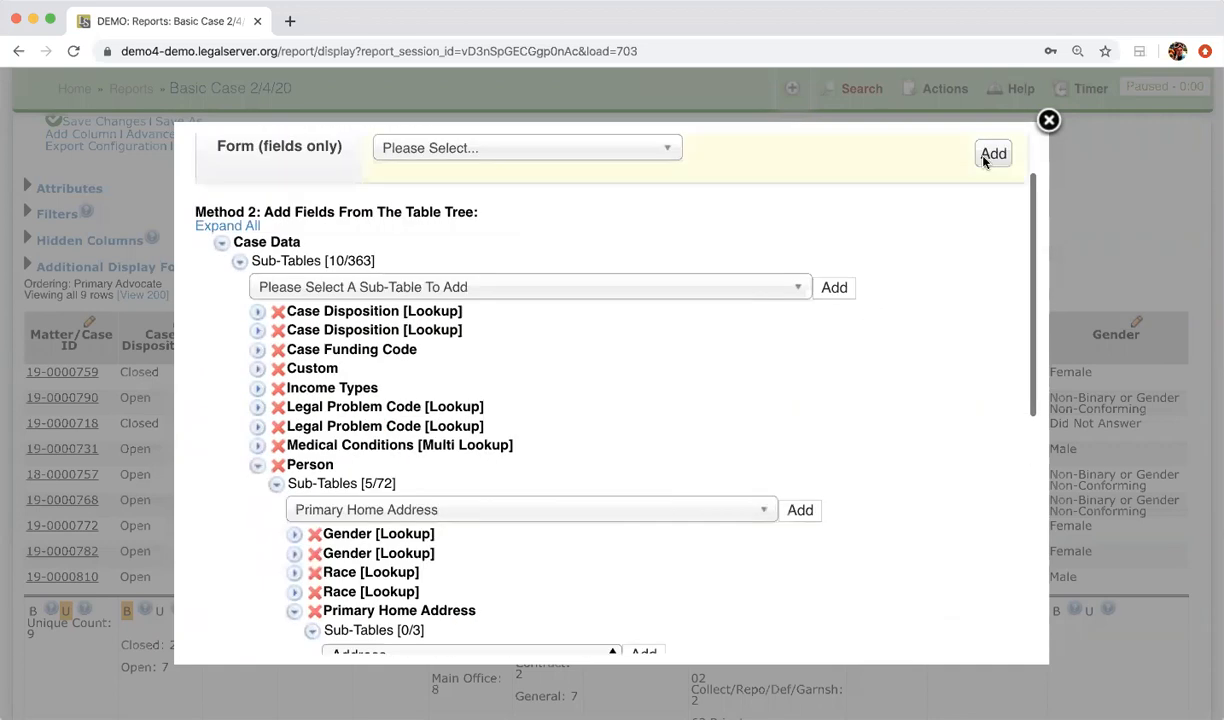
pyautogui.click(1048, 120)
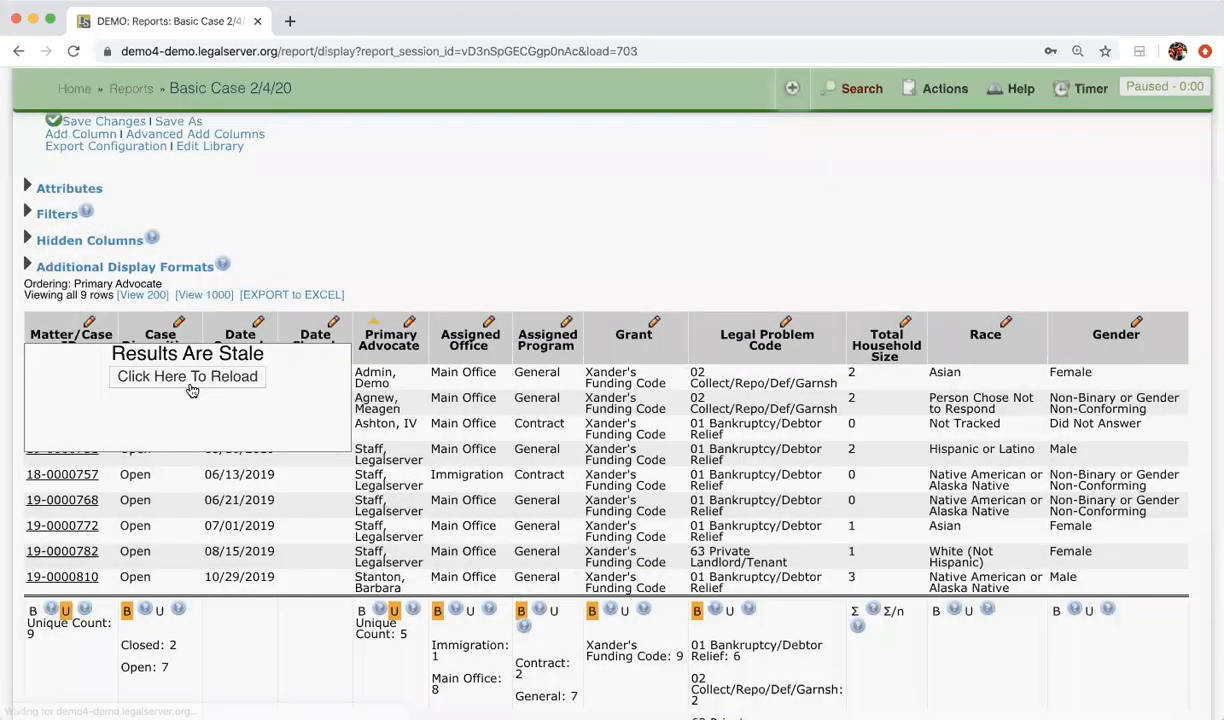
# Step: Reload the stale results so the 9 cases show County of Residence, mostly Cook
pyautogui.click(189, 378)
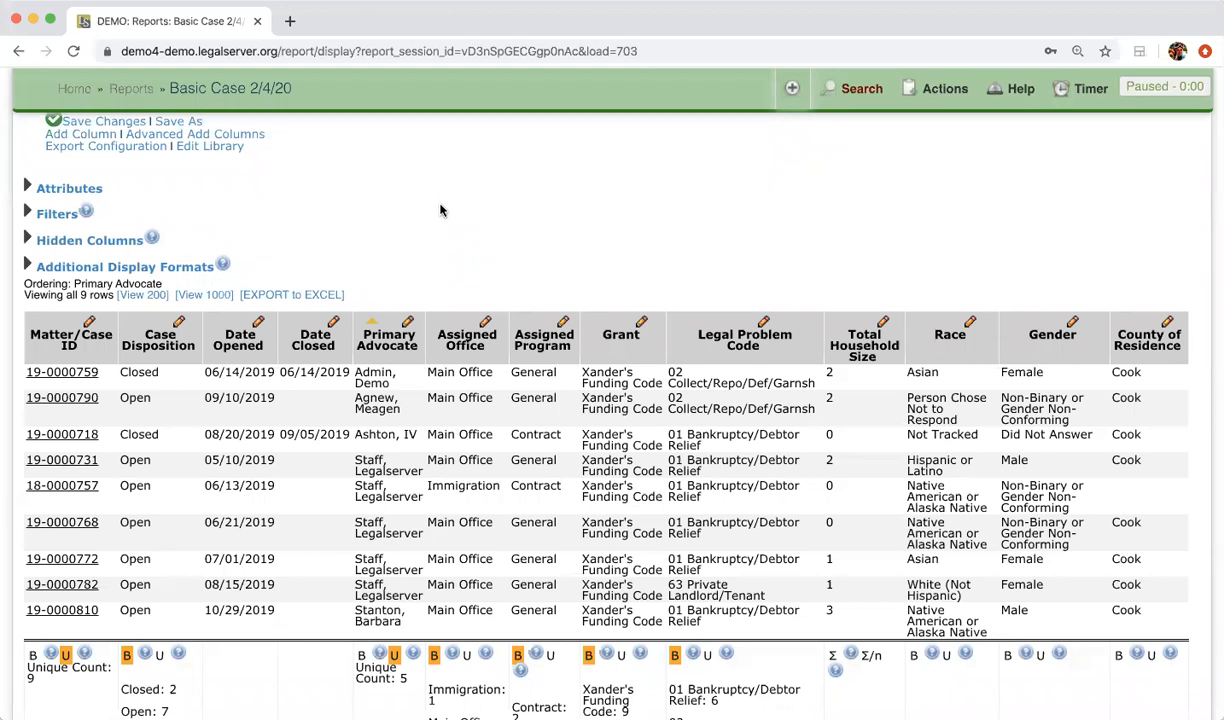
# Step: Open LegalServer Help in a new tab and go to the Reports Manual's Nuggets section
pyautogui.click(289, 21)
pyautogui.write('help.legalserver.org')
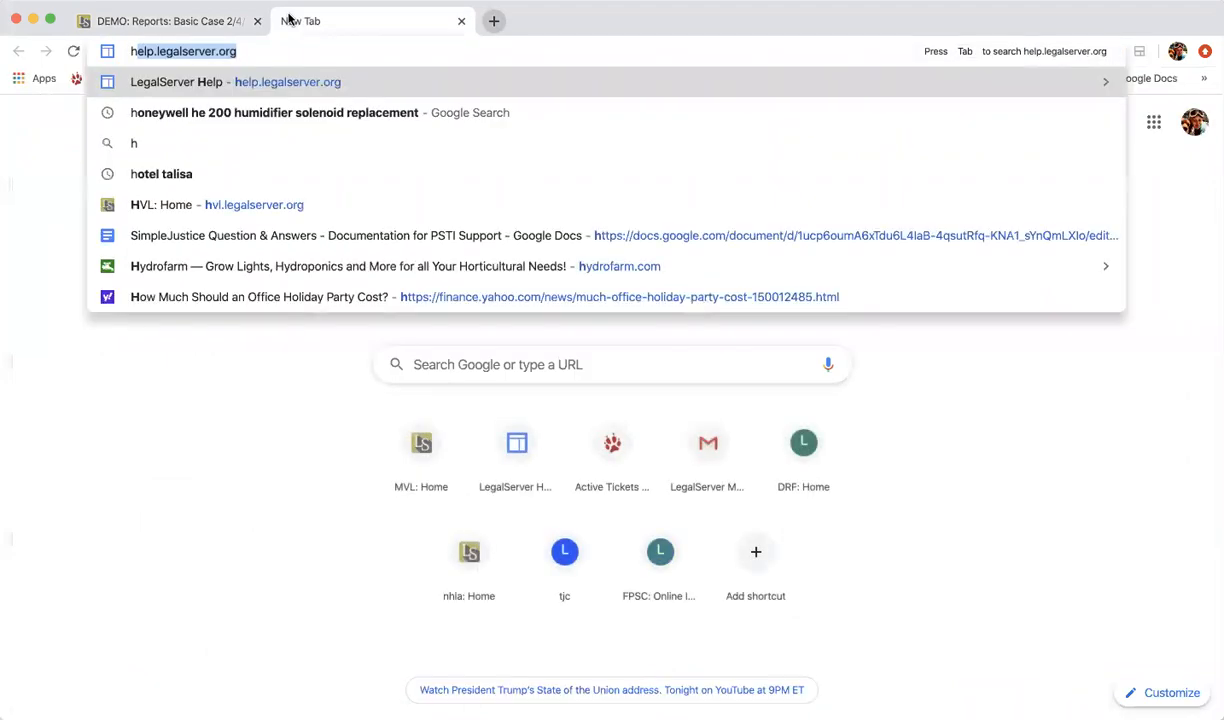
pyautogui.press('Return')
pyautogui.scroll(-4, 535, 386)
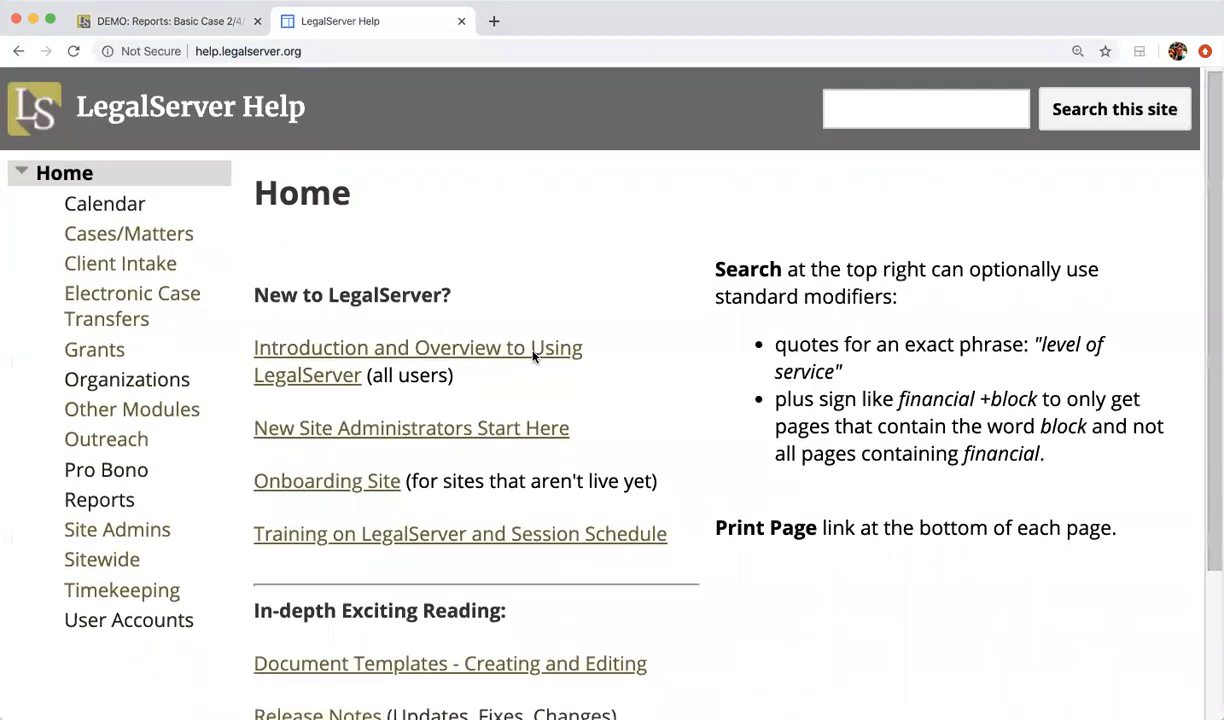
pyautogui.click(370, 582)
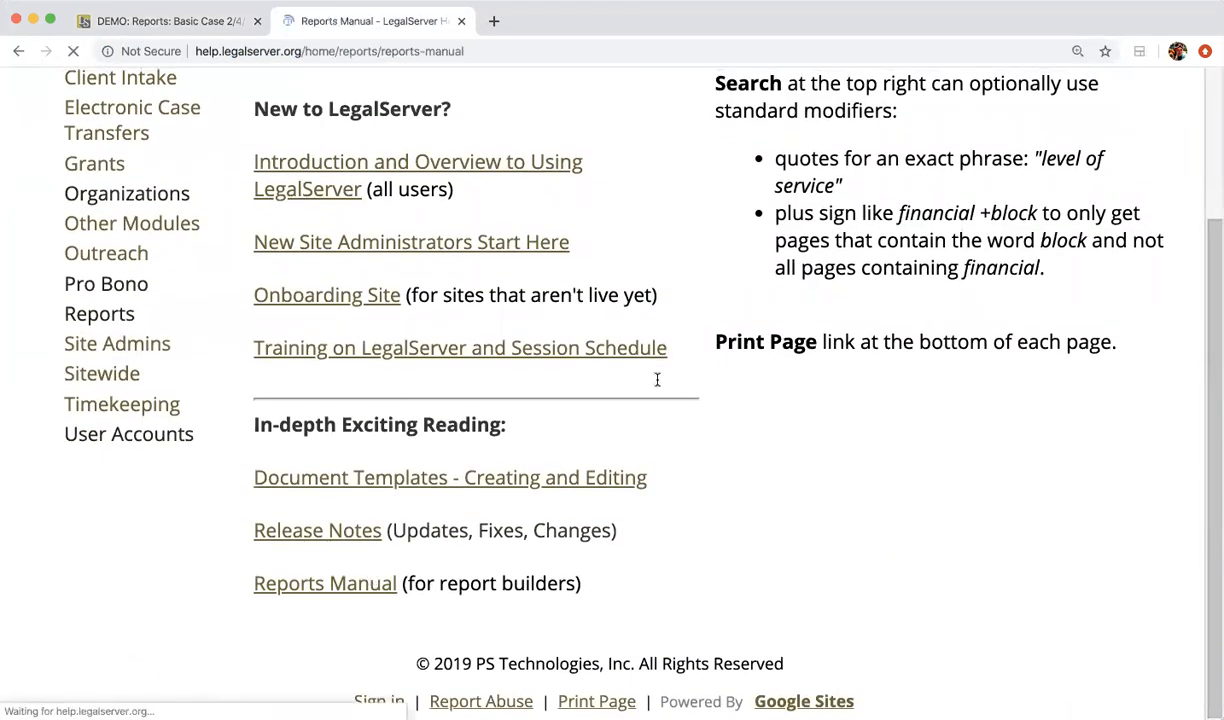
pyautogui.scroll(-15, 657, 382)
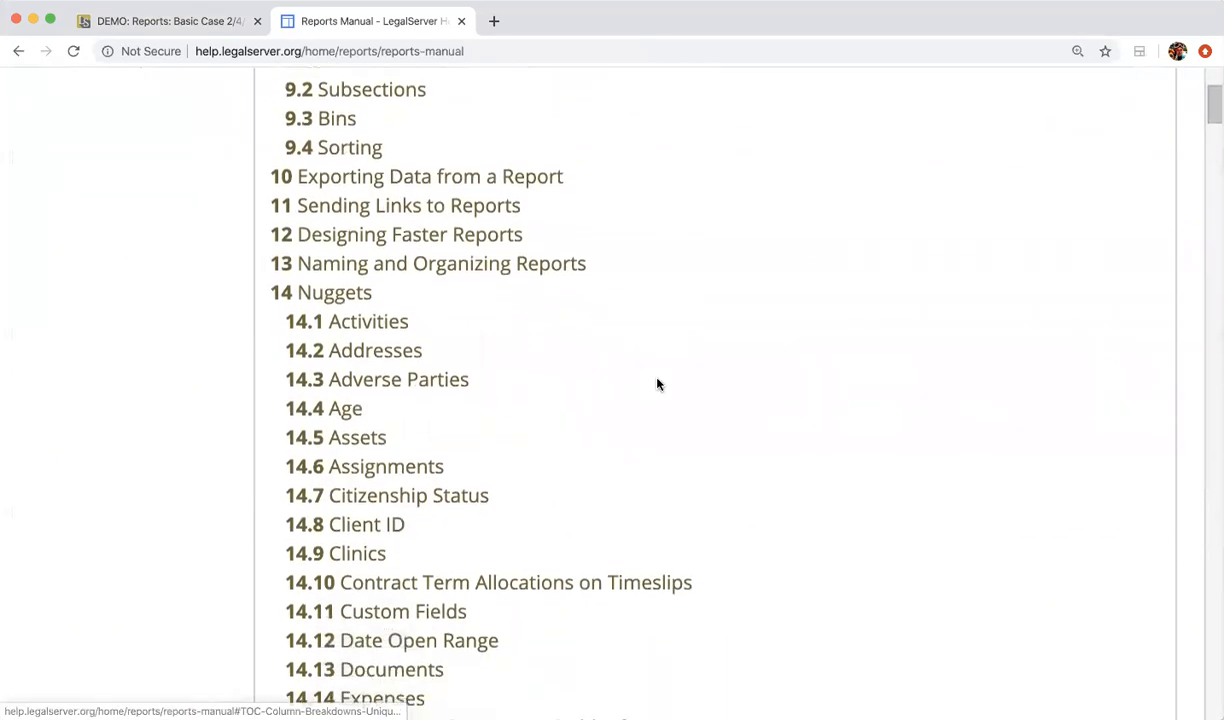
pyautogui.click(326, 292)
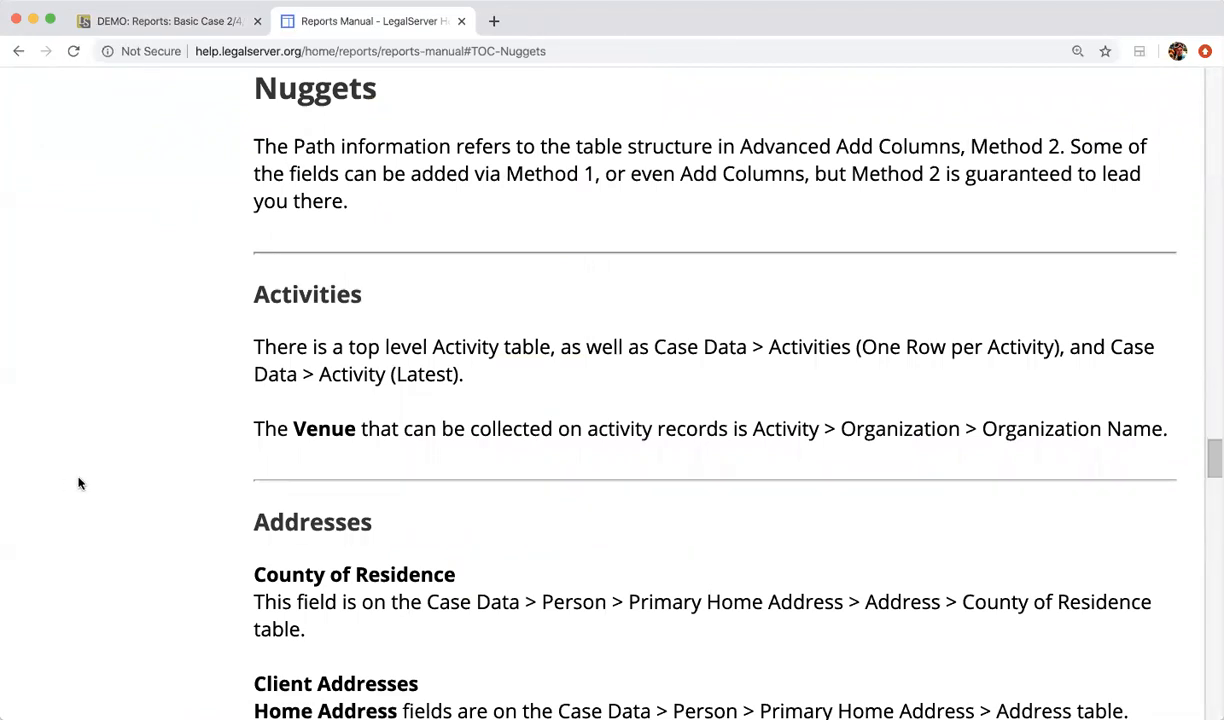
# Step: Read the Nuggets guidance from Addresses down to the Date Open Range filtering advice
pyautogui.scroll(-3, 79, 483)
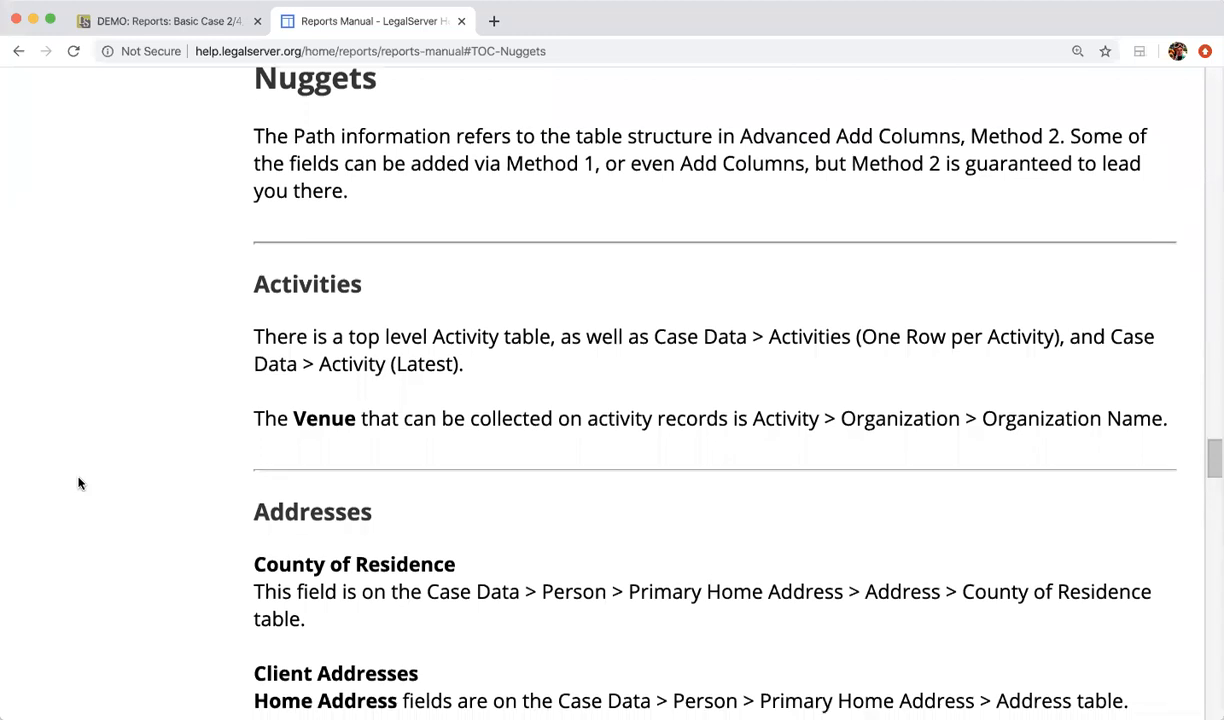
pyautogui.moveTo(307, 320); pyautogui.dragTo(422, 288)
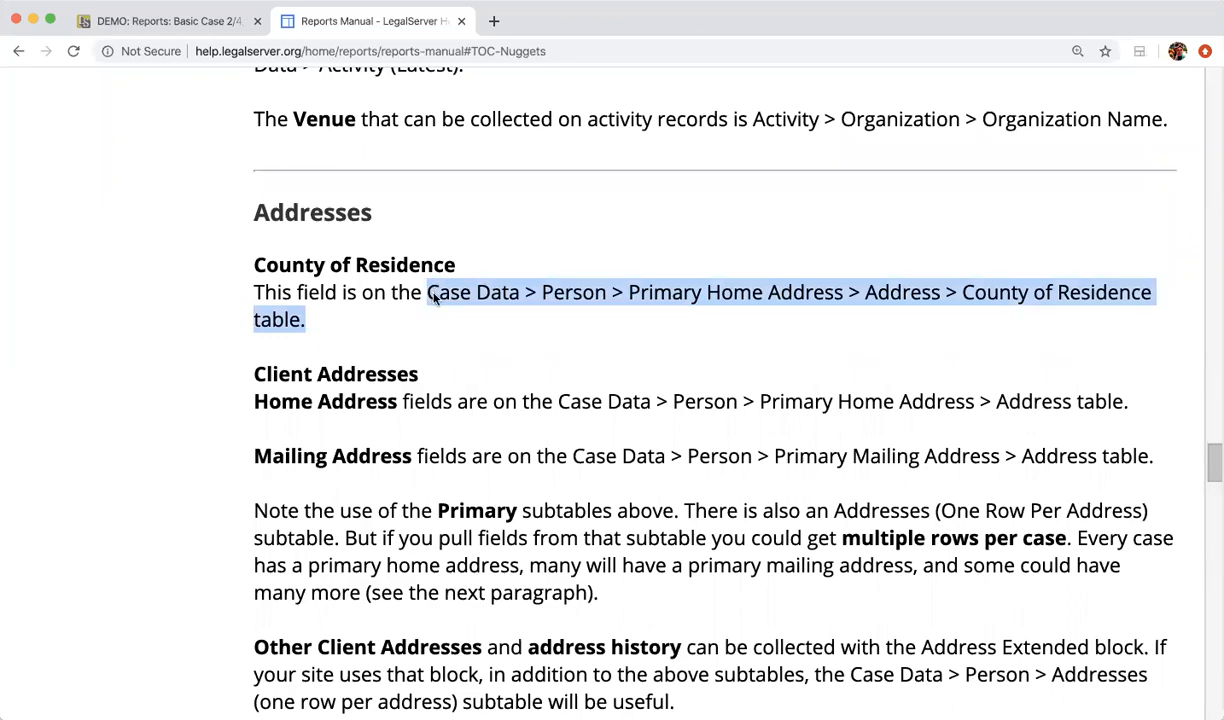
pyautogui.click(575, 443)
pyautogui.scroll(-4, 575, 443)
pyautogui.scroll(-10, 575, 443)
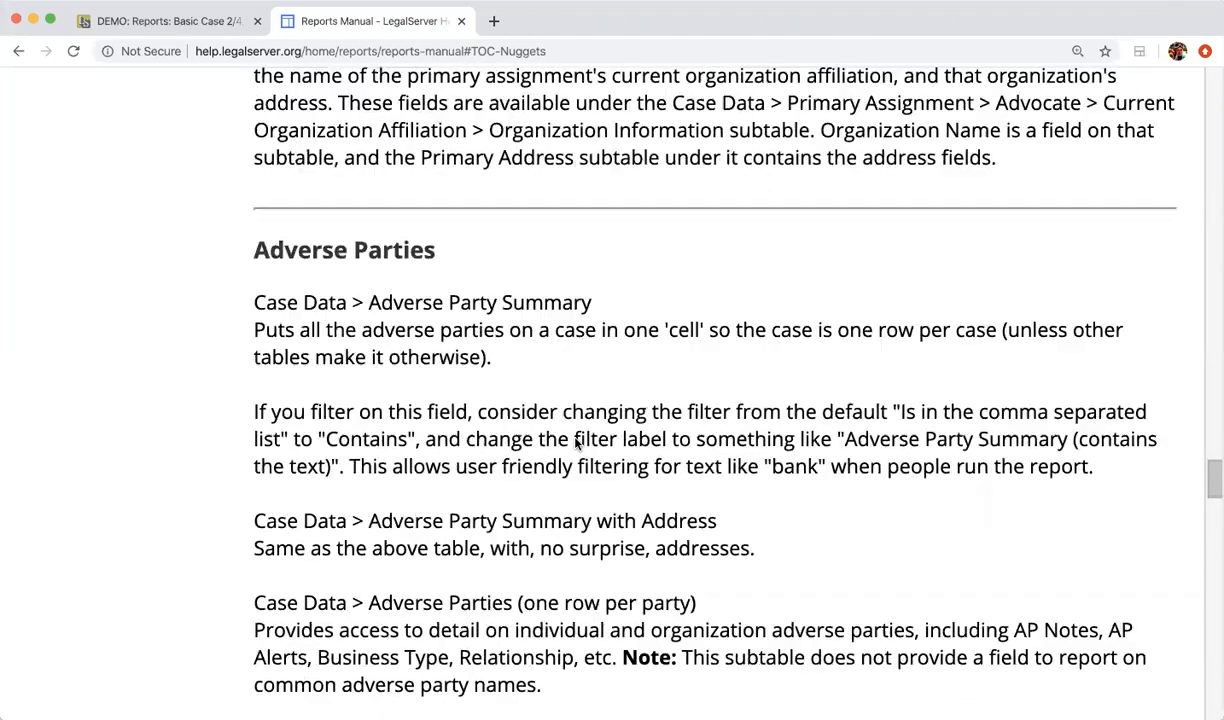
pyautogui.scroll(-6, 575, 443)
pyautogui.scroll(-4, 575, 440)
pyautogui.scroll(-6, 575, 443)
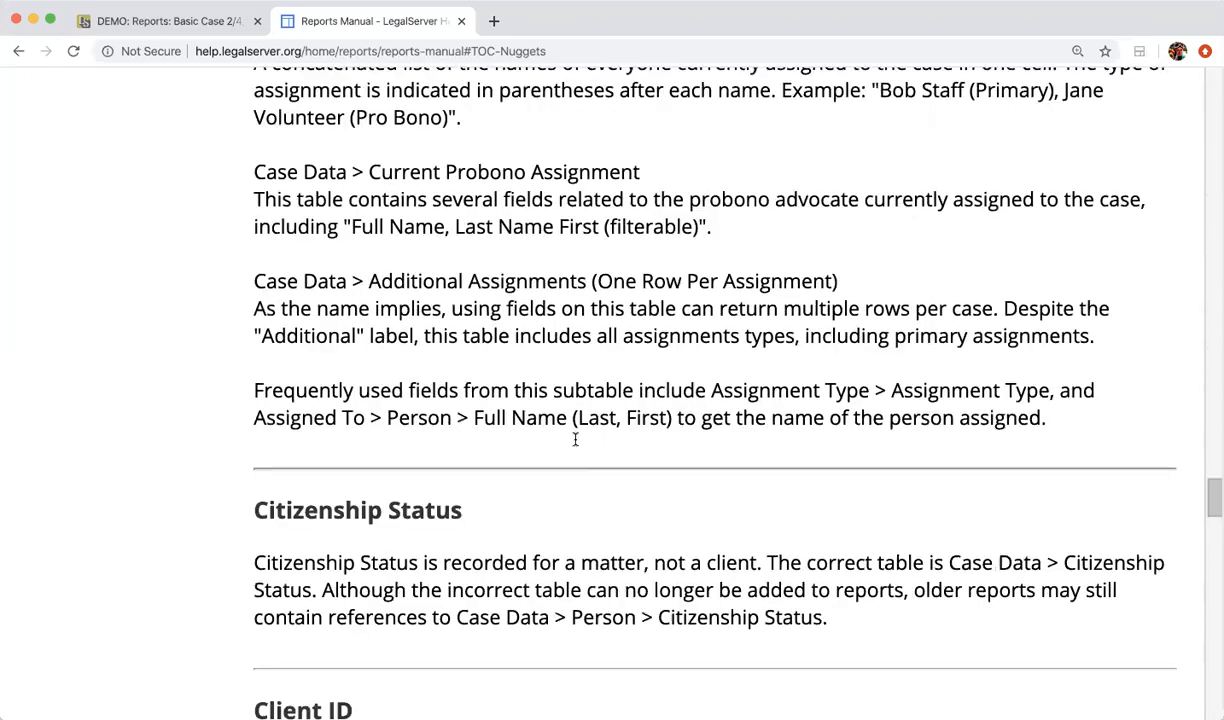
pyautogui.scroll(-1, 575, 440)
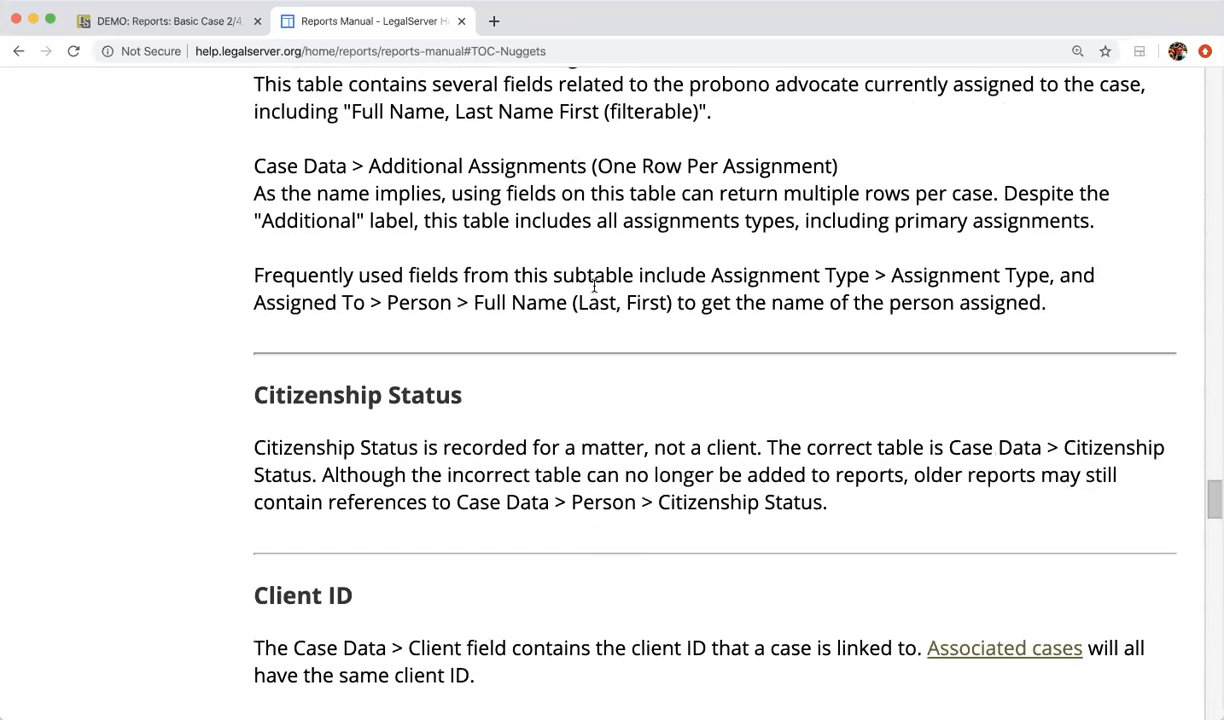
pyautogui.scroll(-7, 594, 287)
pyautogui.scroll(-4, 594, 281)
pyautogui.scroll(-2, 594, 272)
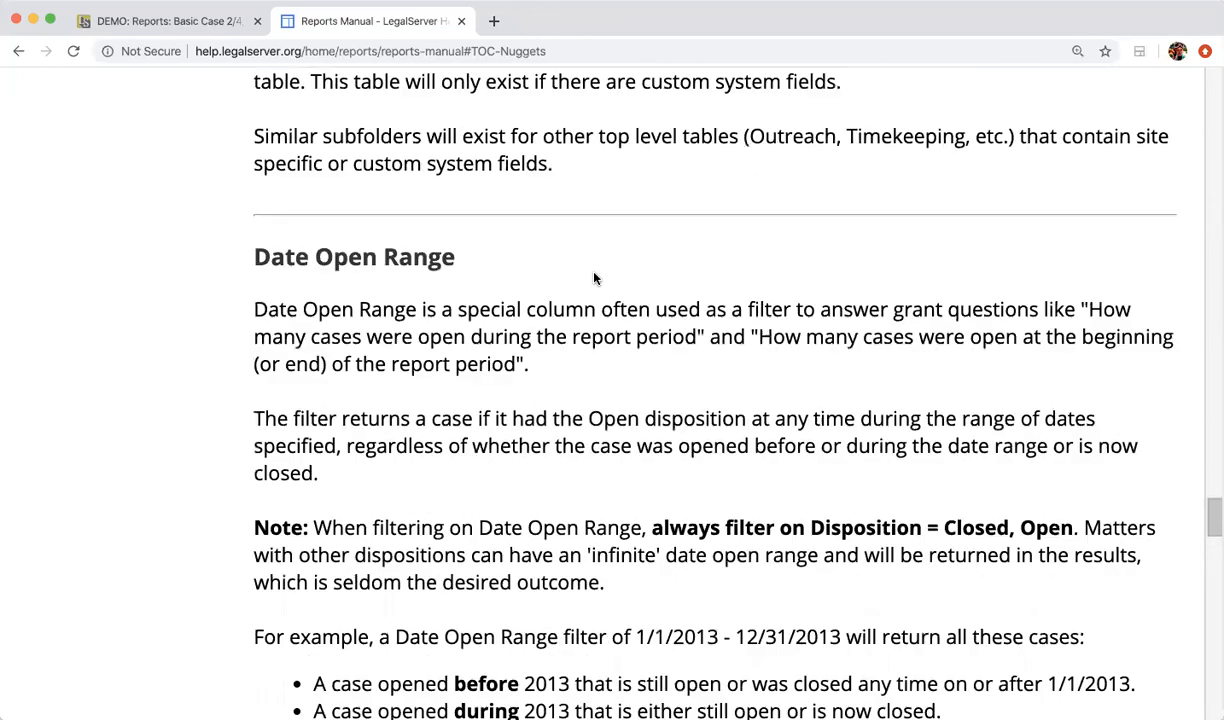
pyautogui.scroll(-9, 594, 272)
pyautogui.scroll(-4, 594, 272)
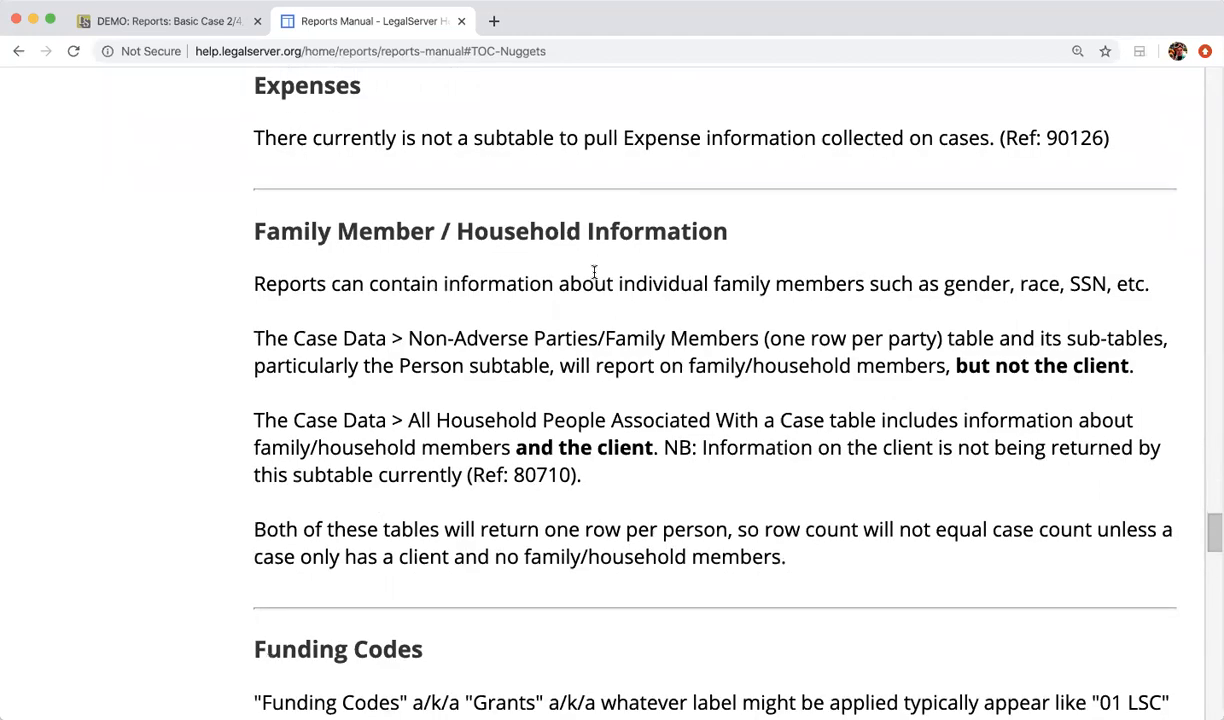
pyautogui.scroll(-5, 594, 272)
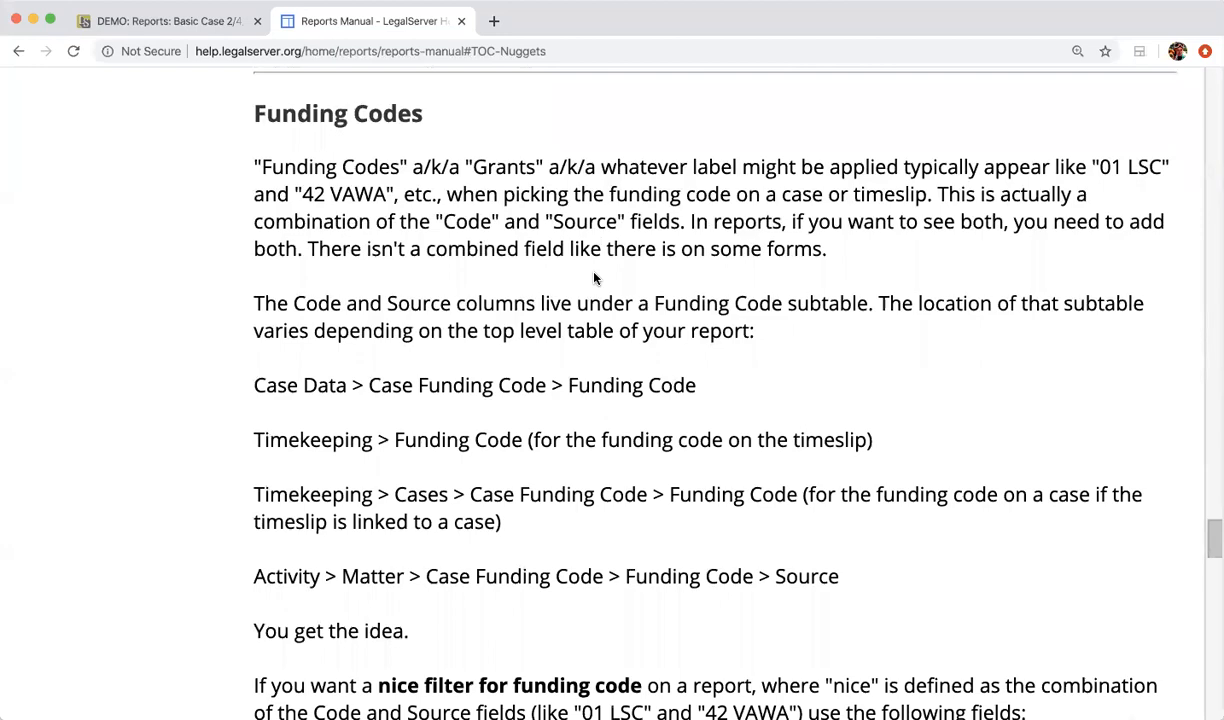
pyautogui.scroll(20, 594, 278)
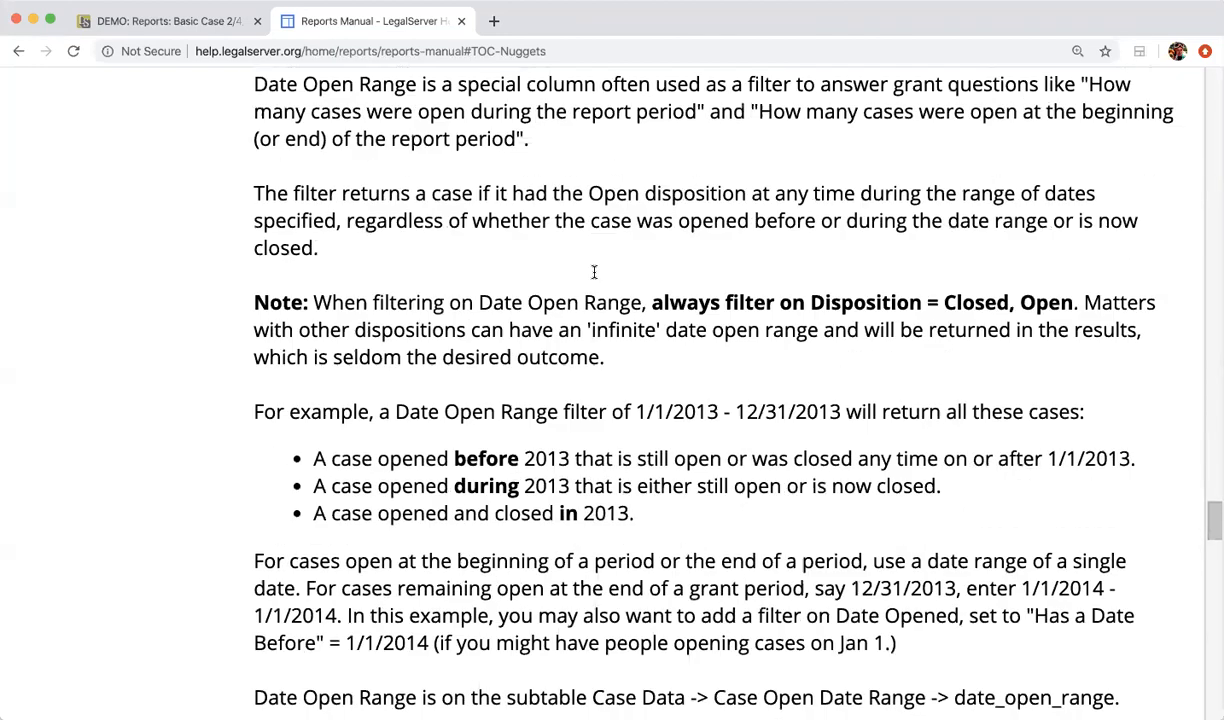
pyautogui.scroll(5, 594, 278)
# Step: Close the Reports Manual tab and save the Basic Case 2/4/20 report changes
pyautogui.click(461, 21)
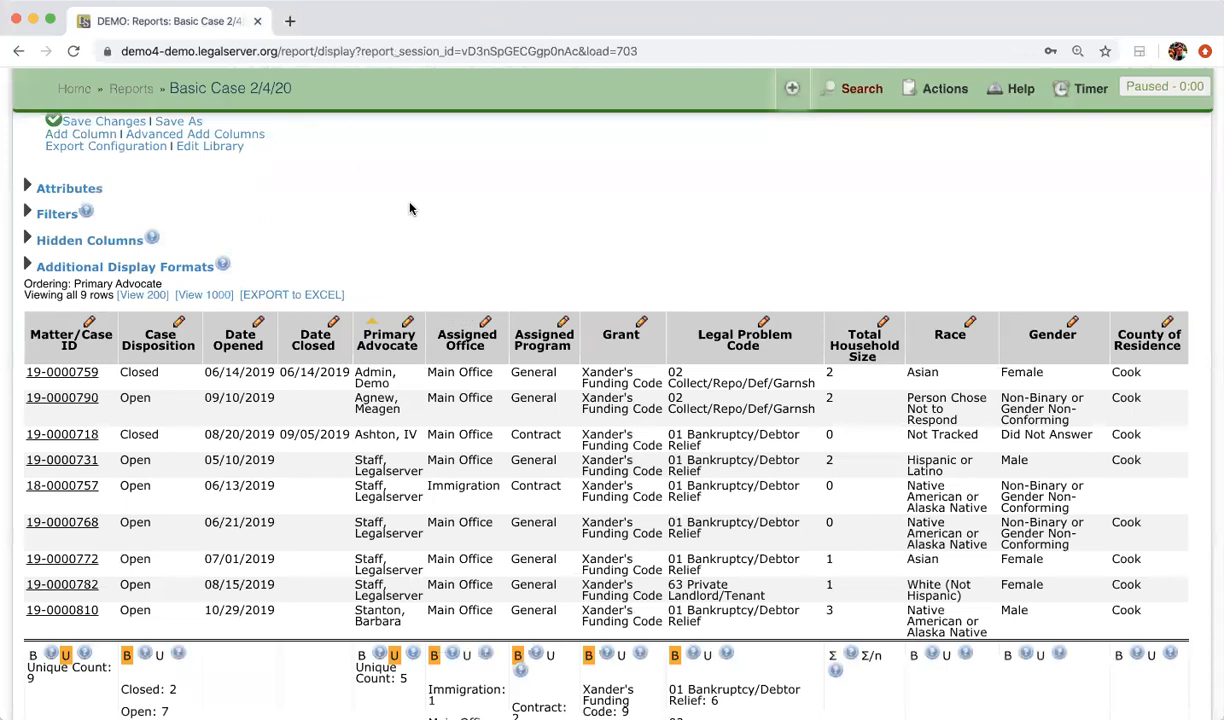
pyautogui.scroll(3, 409, 208)
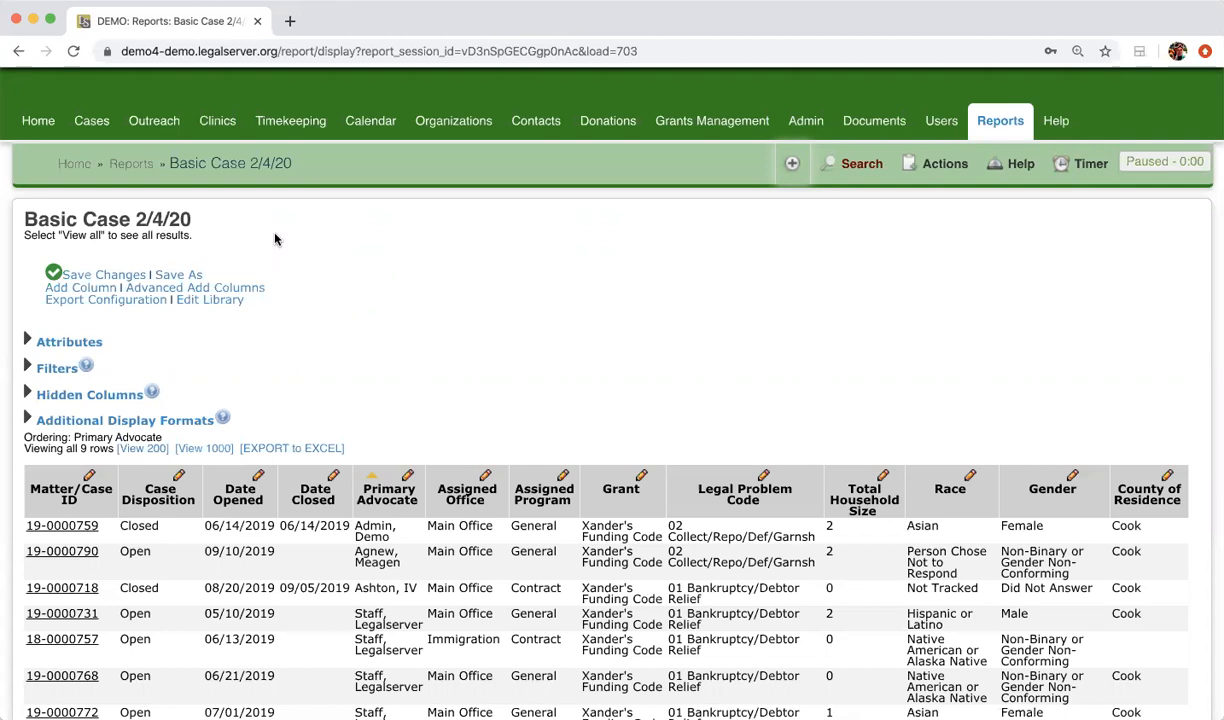
pyautogui.click(120, 275)
pyautogui.scroll(-2, 688, 313)
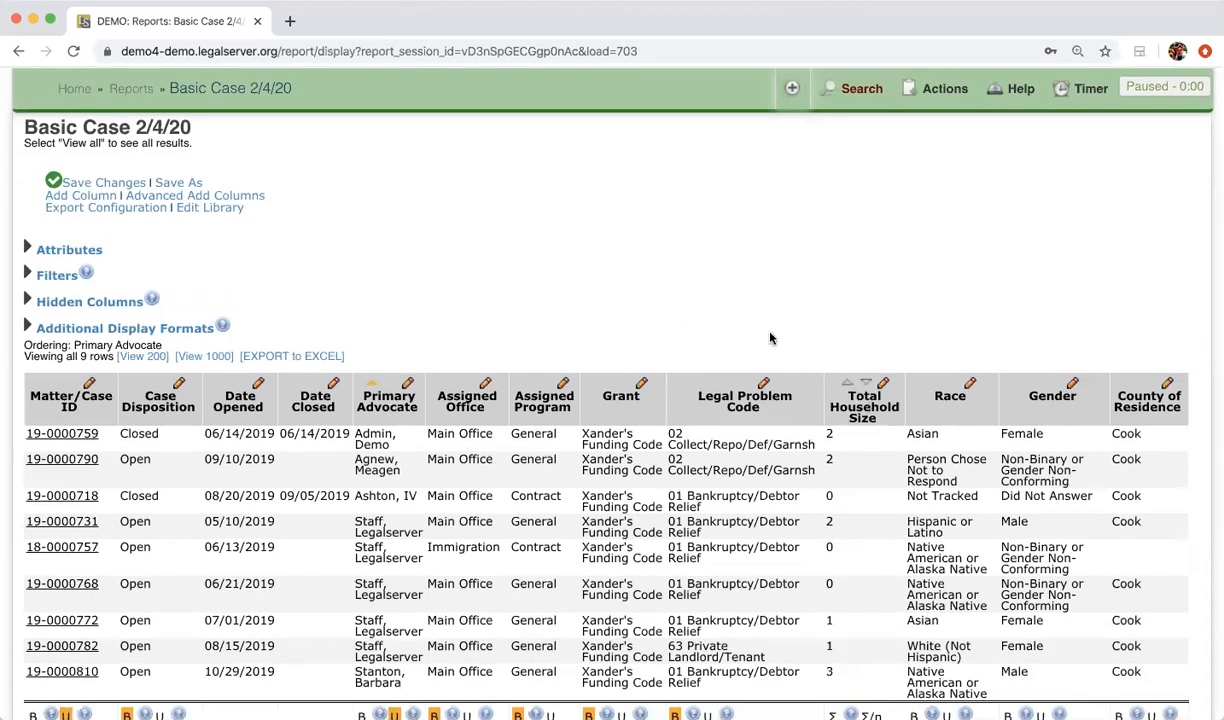
# Step: Format Legal Problem Code as Leading Numbers and reload, showing codes 01, 02 and 63
pyautogui.click(763, 384)
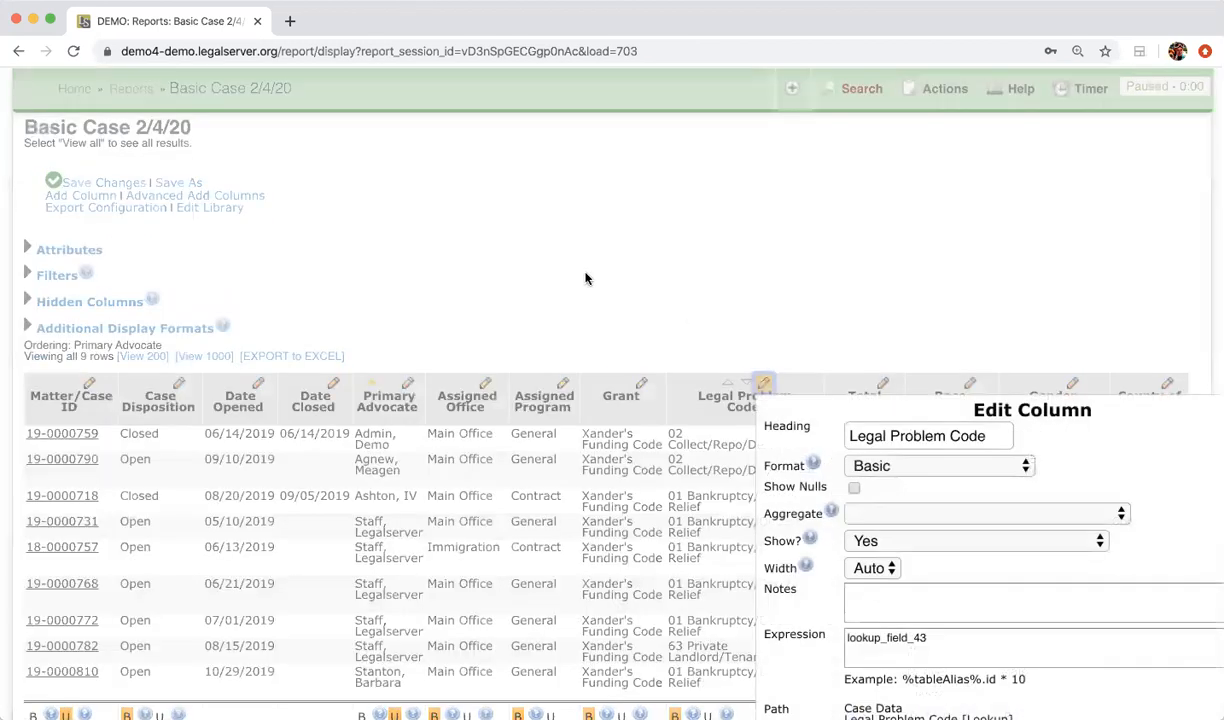
pyautogui.scroll(-2, 586, 279)
pyautogui.hscroll(1, 773, 491)
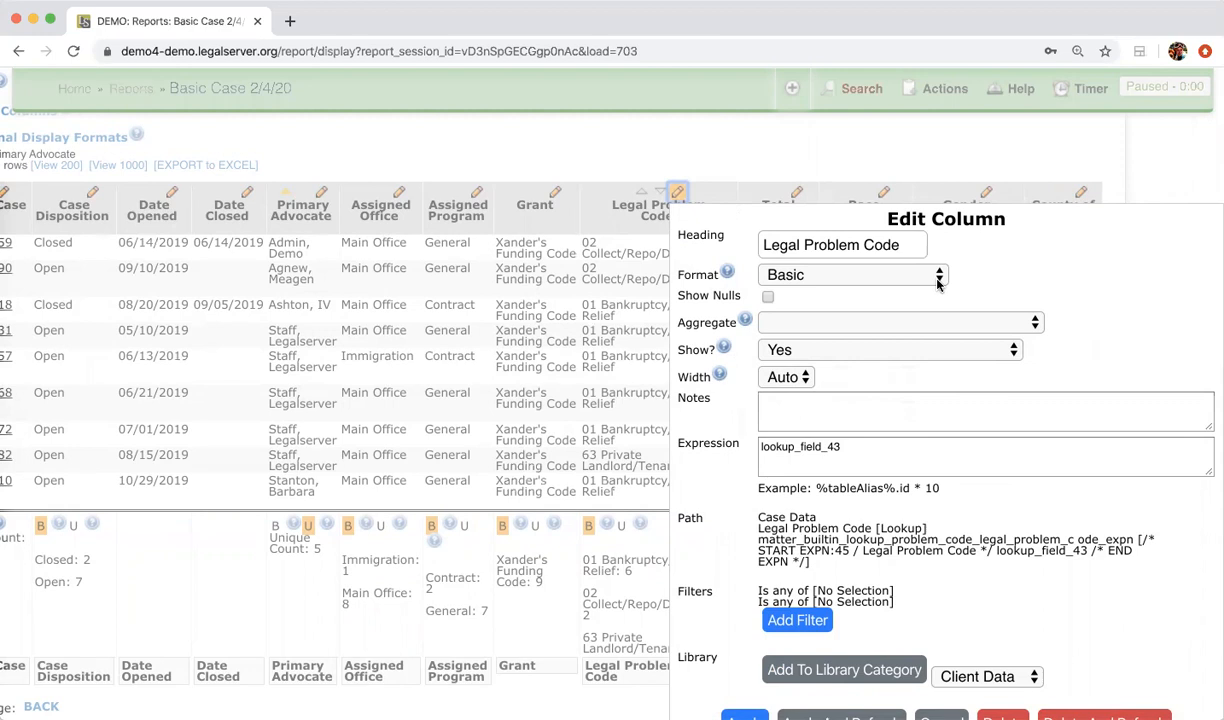
pyautogui.click(851, 278)
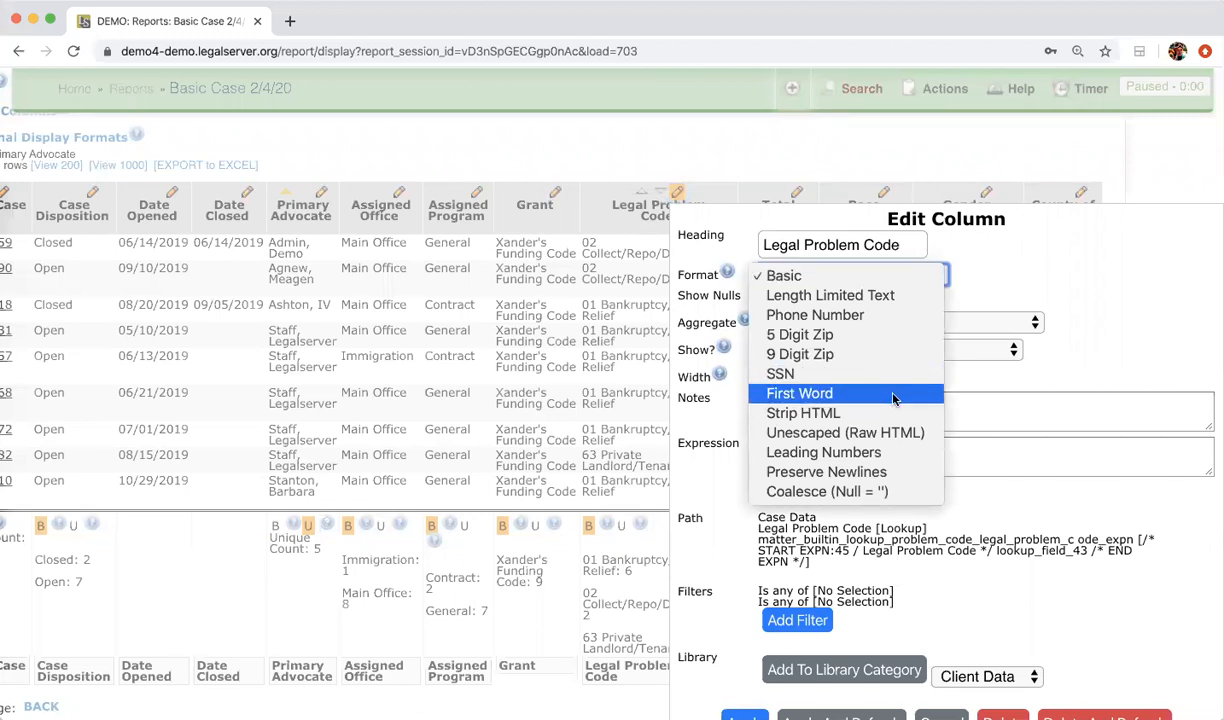
pyautogui.click(881, 455)
pyautogui.scroll(-2, 871, 620)
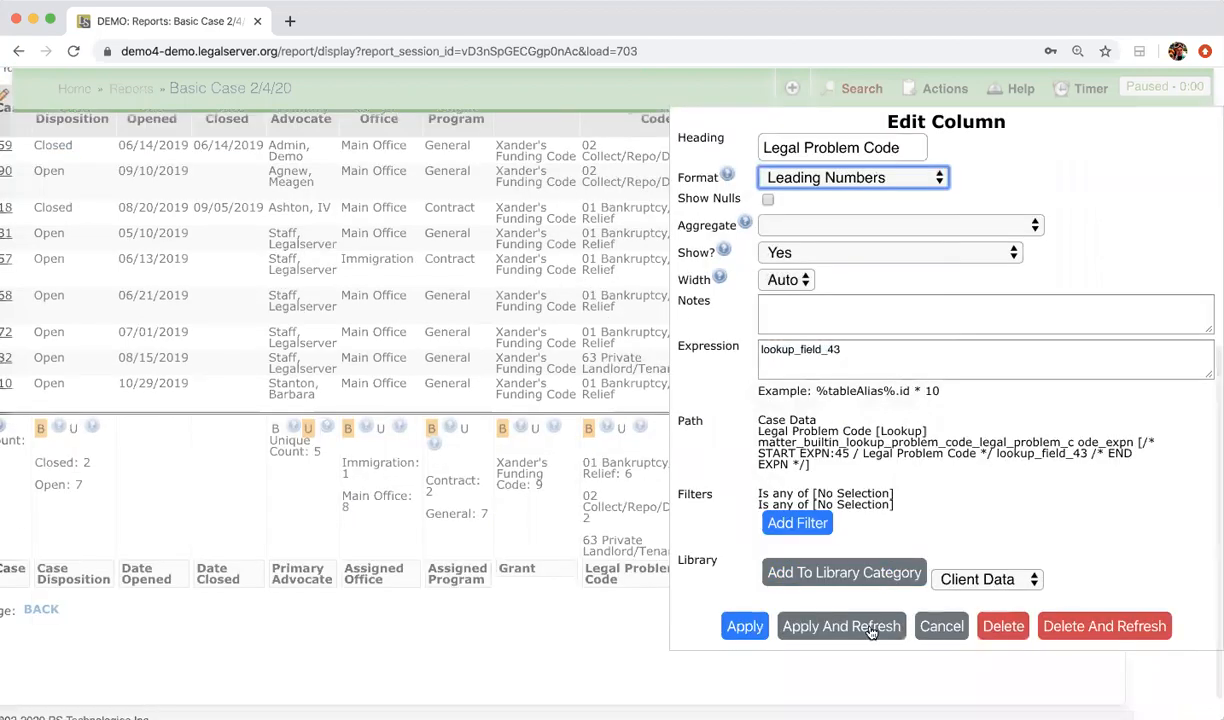
pyautogui.click(744, 627)
pyautogui.click(236, 158)
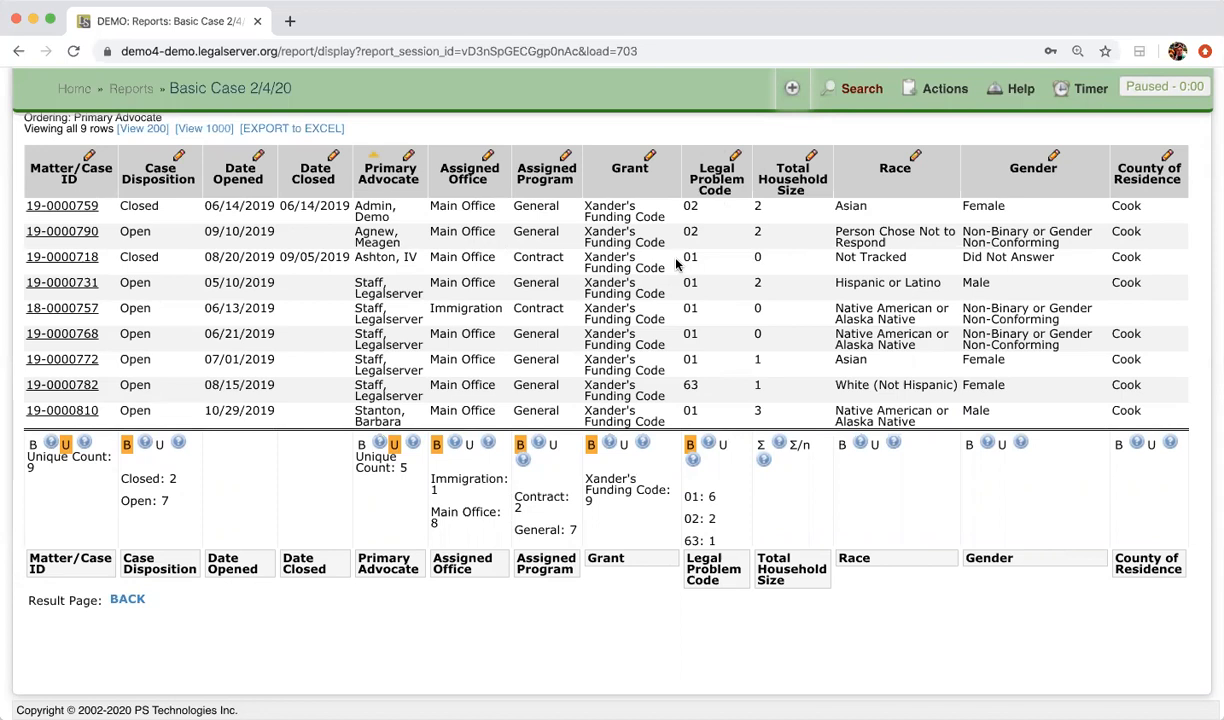
pyautogui.click(256, 157)
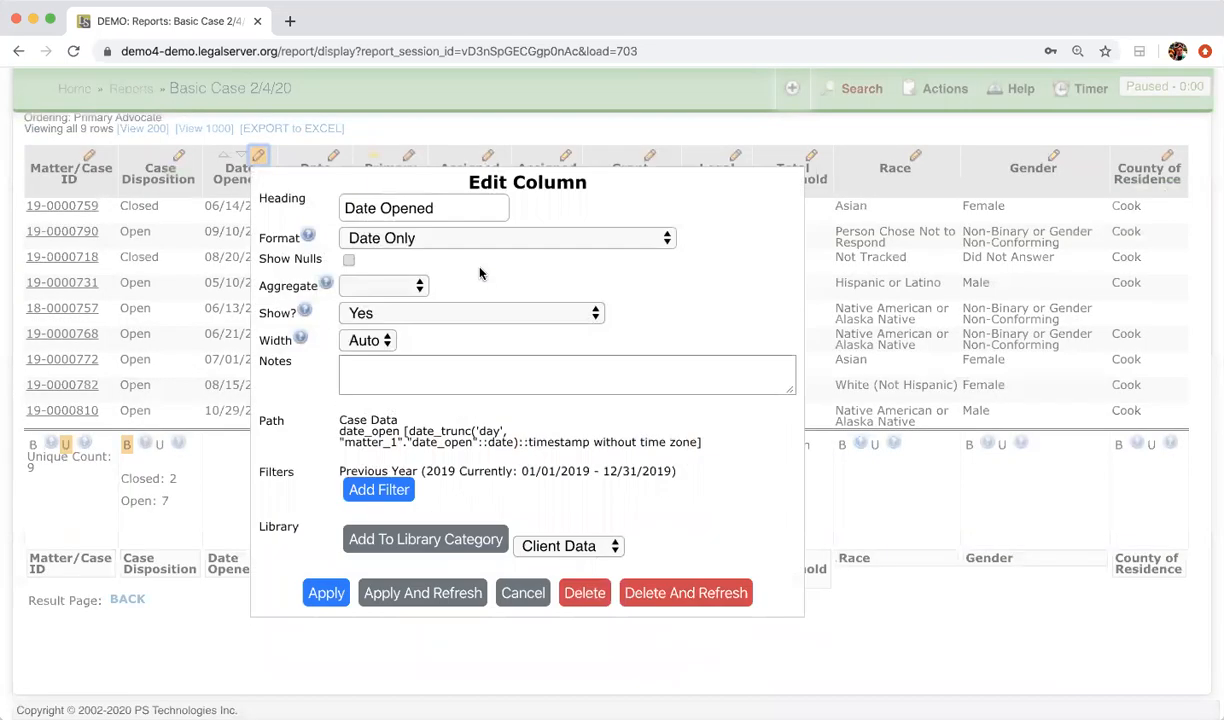
pyautogui.click(472, 241)
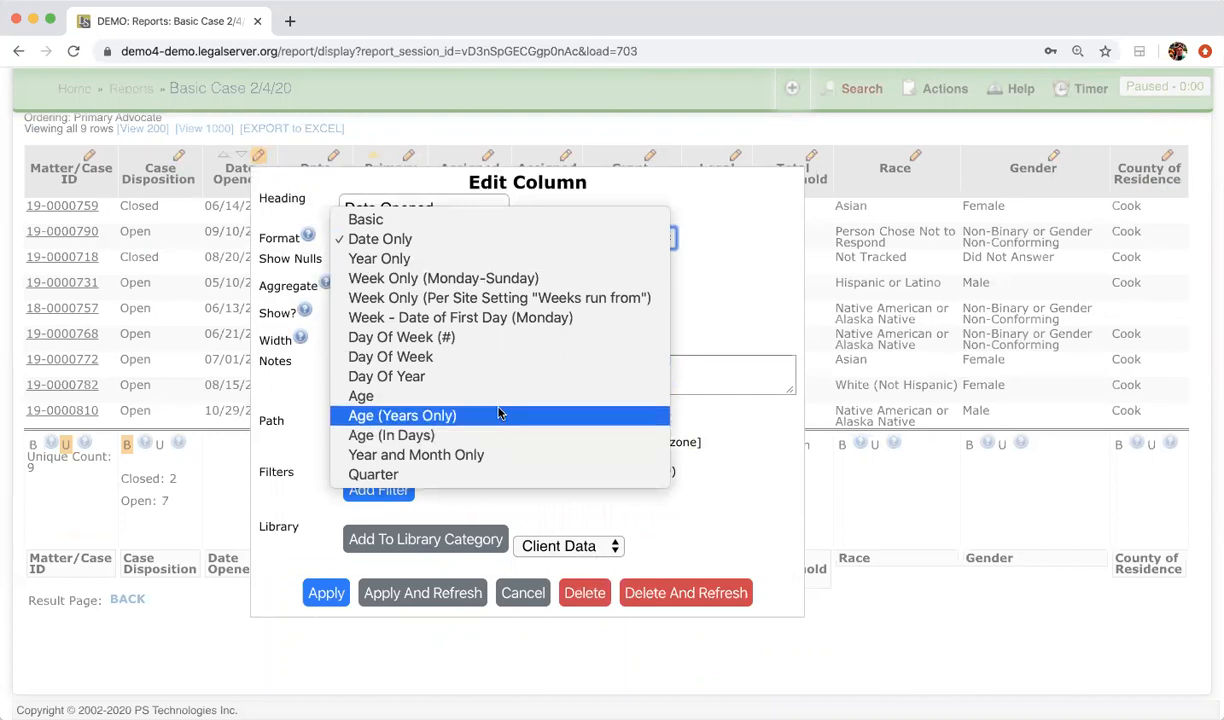
pyautogui.click(736, 286)
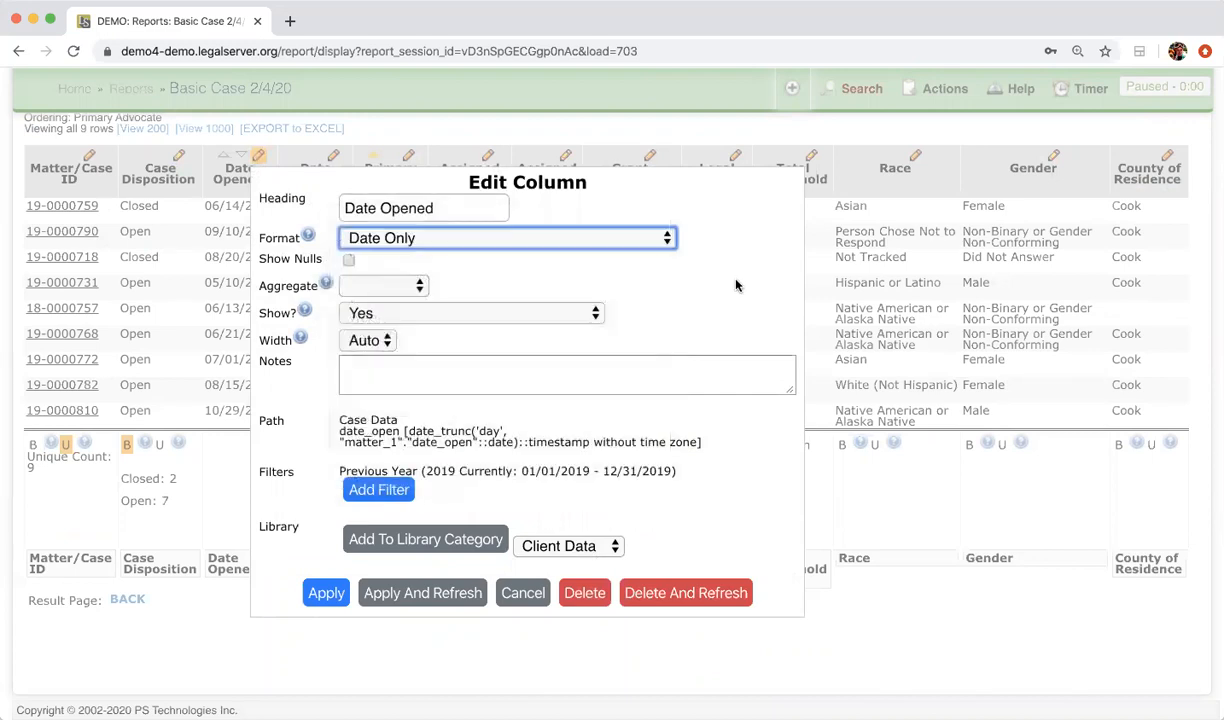
pyautogui.click(735, 285)
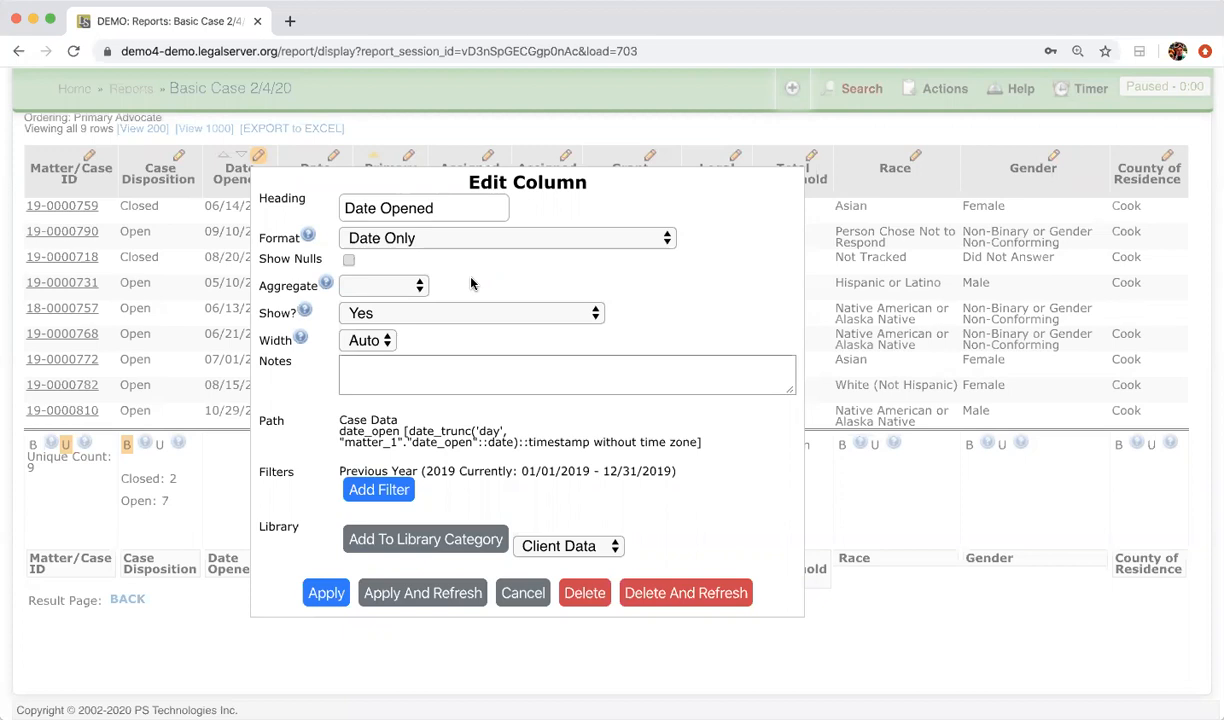
pyautogui.click(211, 477)
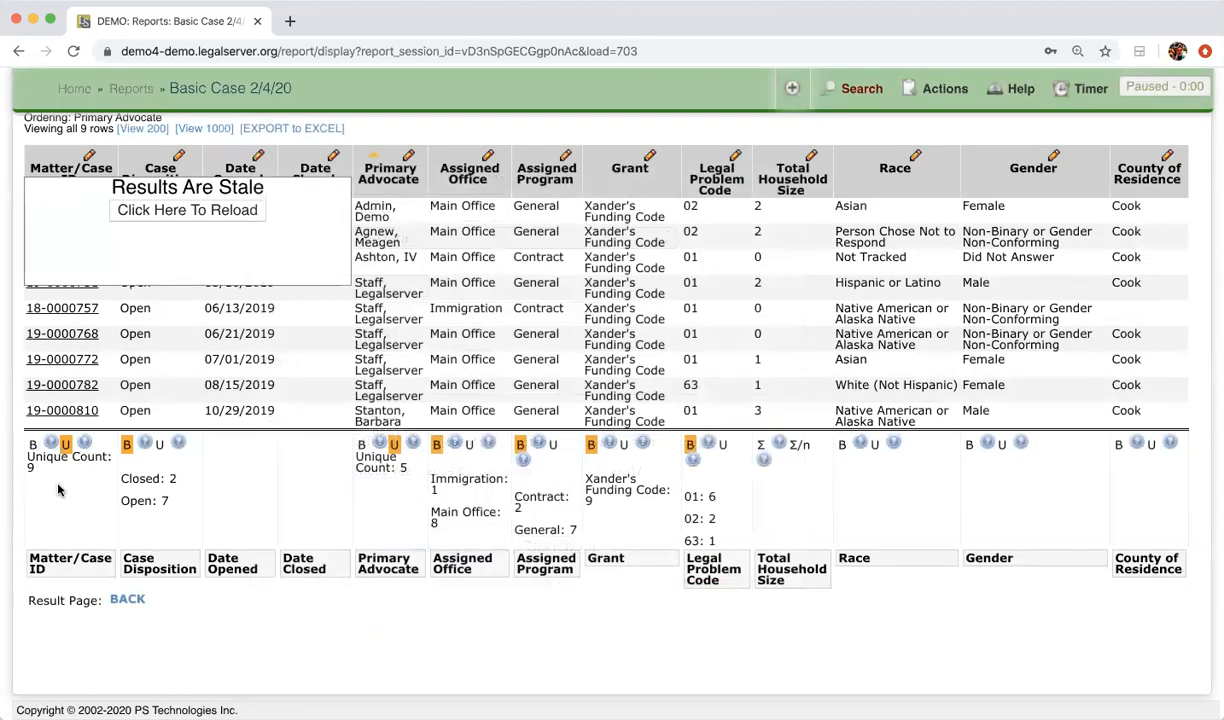
pyautogui.scroll(3, 58, 489)
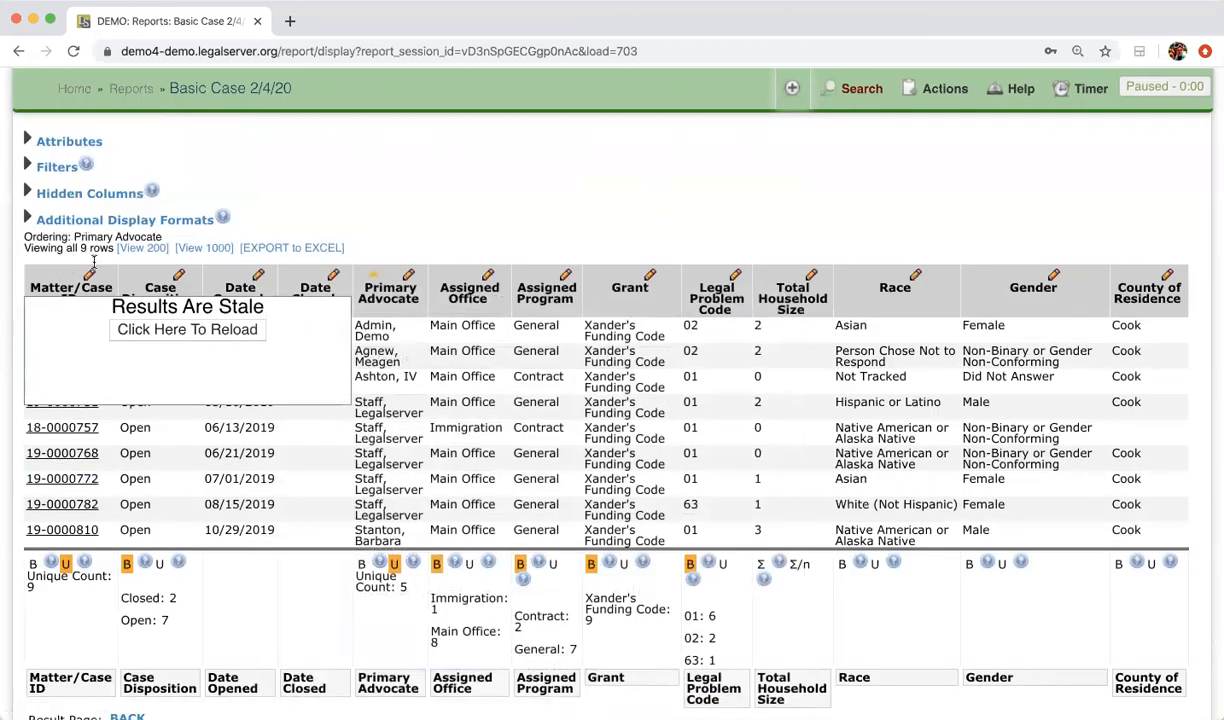
# Step: Reload the stale results and bring up the Race column's Edit Column settings
pyautogui.click(199, 325)
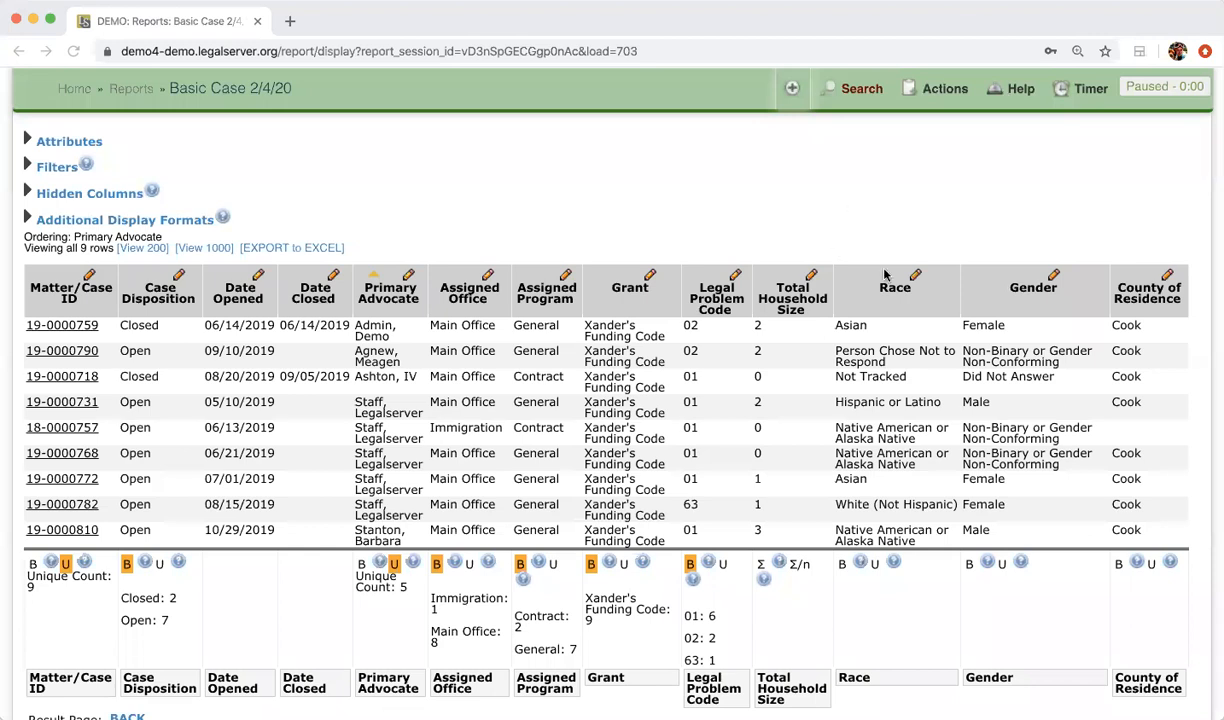
pyautogui.click(915, 276)
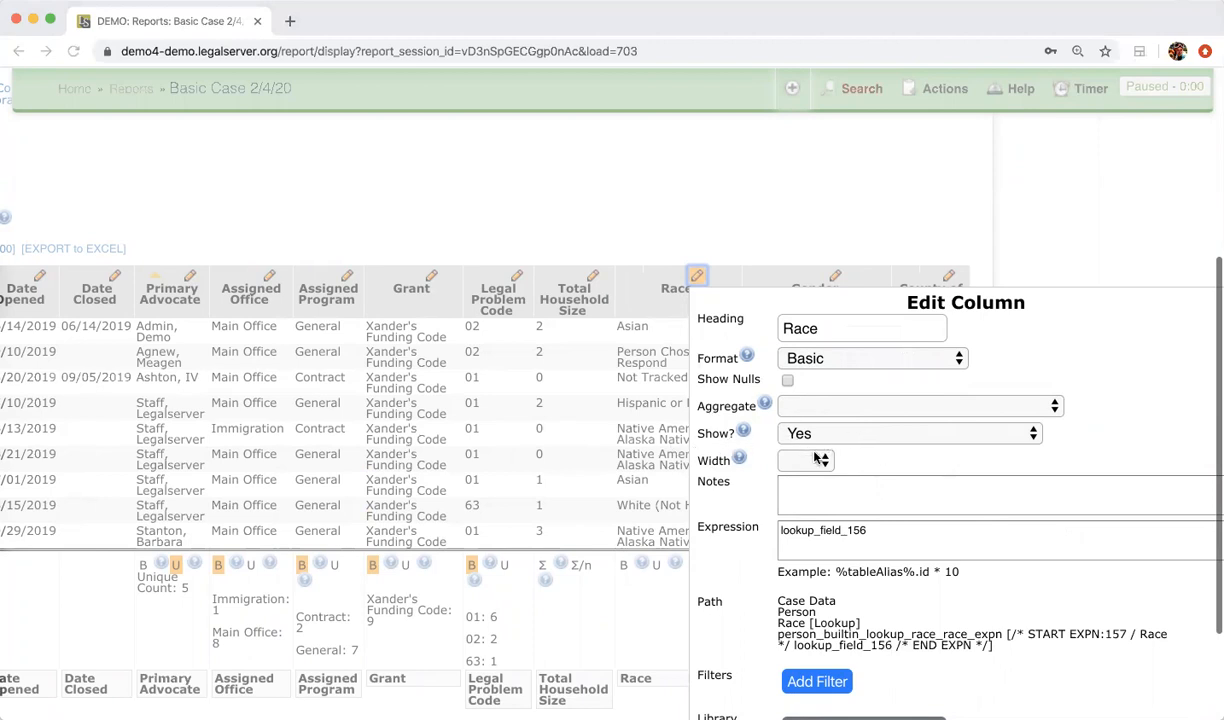
# Step: Set the Race column's Show? option to Hide and list Hidden Columns to confirm it
pyautogui.click(855, 433)
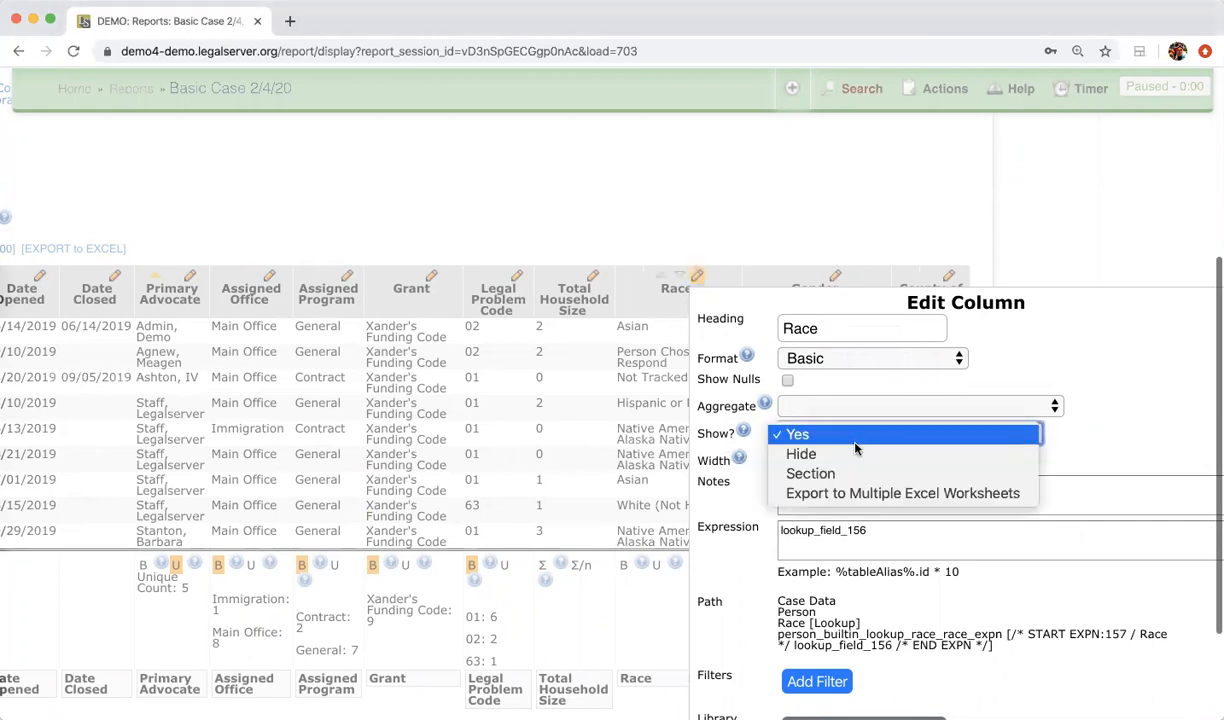
pyautogui.click(858, 453)
pyautogui.scroll(-3, 832, 652)
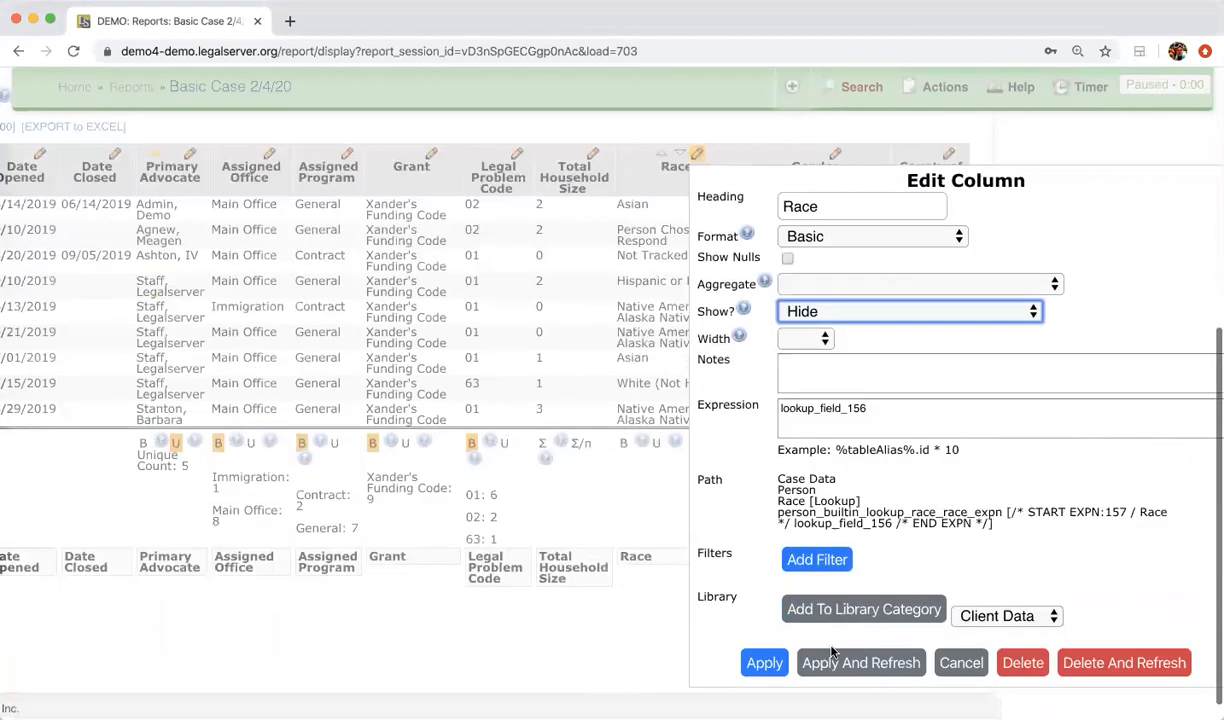
pyautogui.click(832, 660)
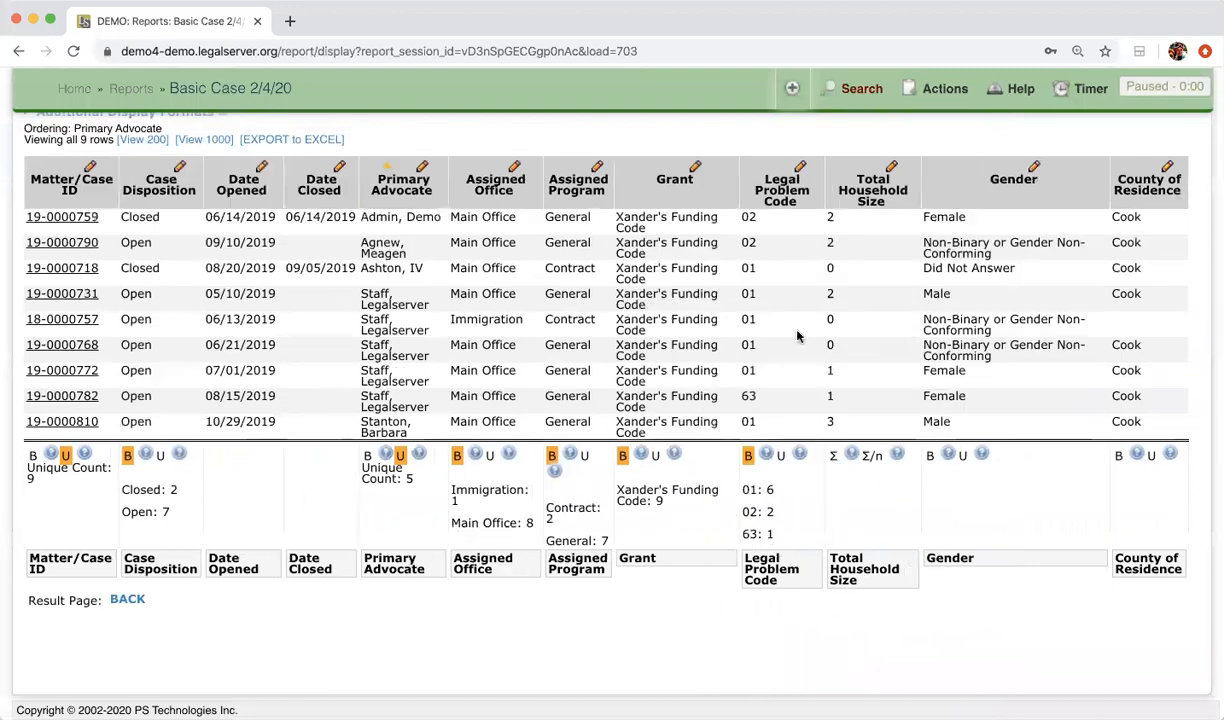
pyautogui.scroll(3, 907, 307)
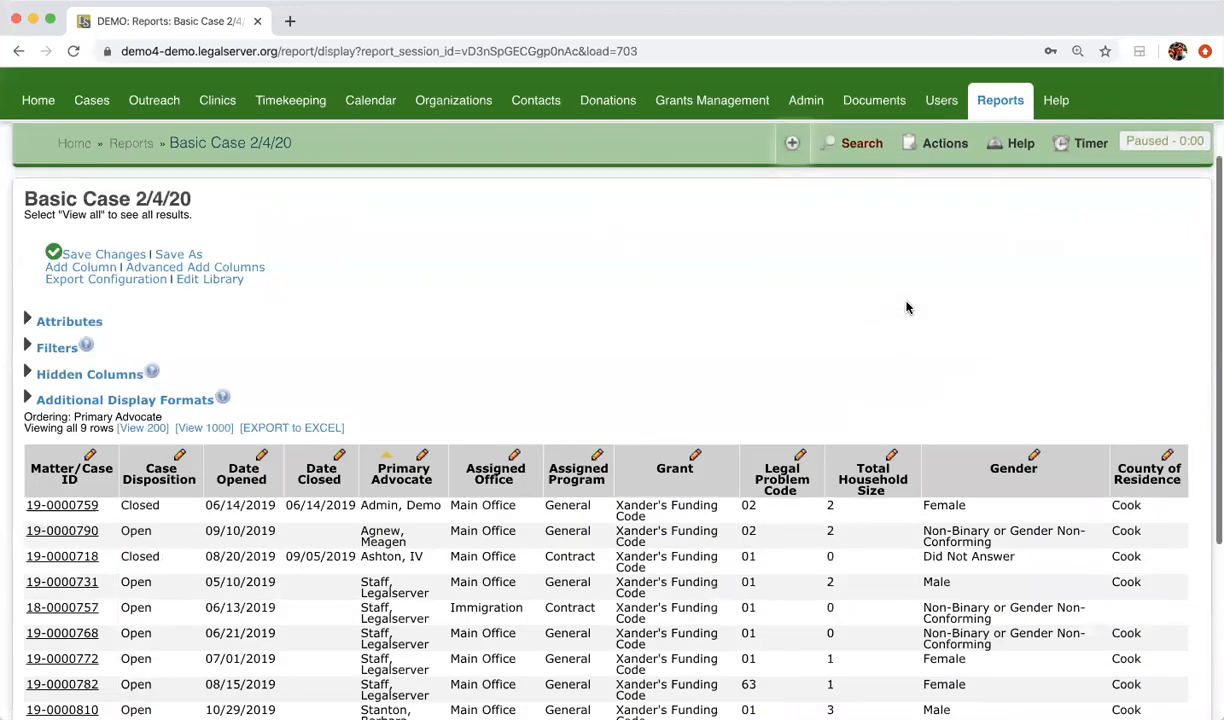
pyautogui.click(62, 376)
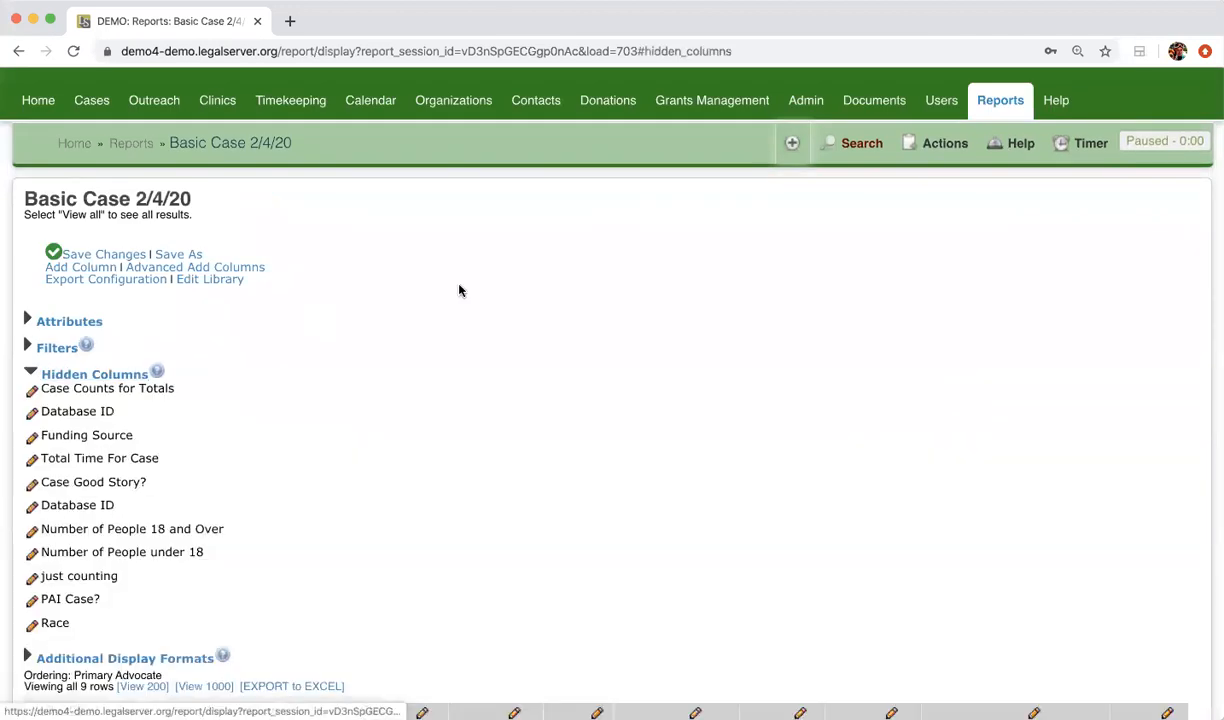
pyautogui.scroll(-2, 438, 271)
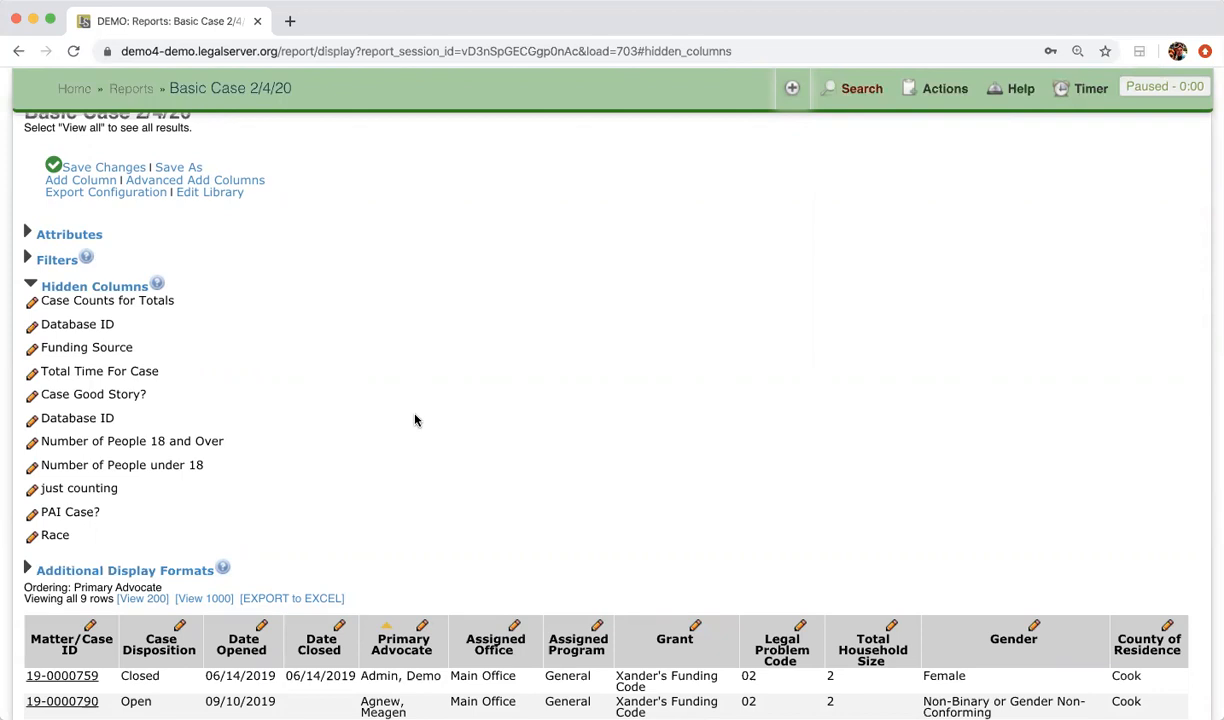
pyautogui.scroll(-5, 415, 420)
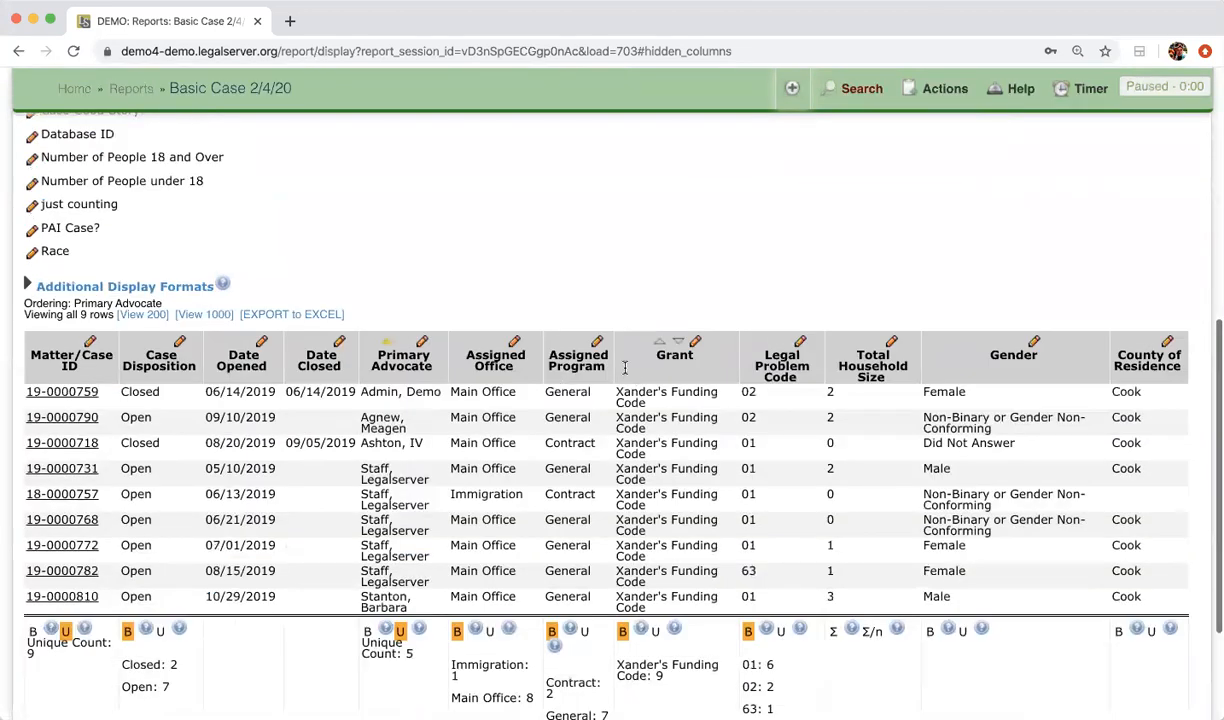
# Step: Apply the Assigned Program column settings, reload the results, and collapse Hidden Columns
pyautogui.click(599, 343)
pyautogui.scroll(-4, 946, 496)
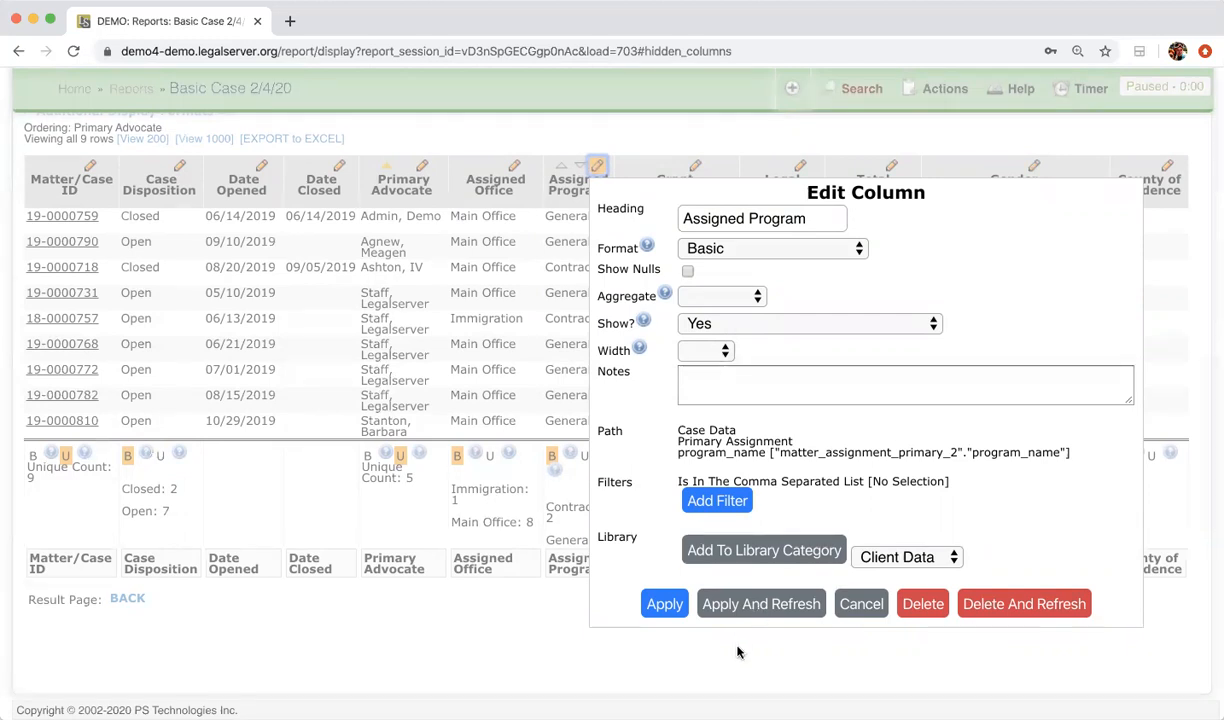
pyautogui.click(706, 614)
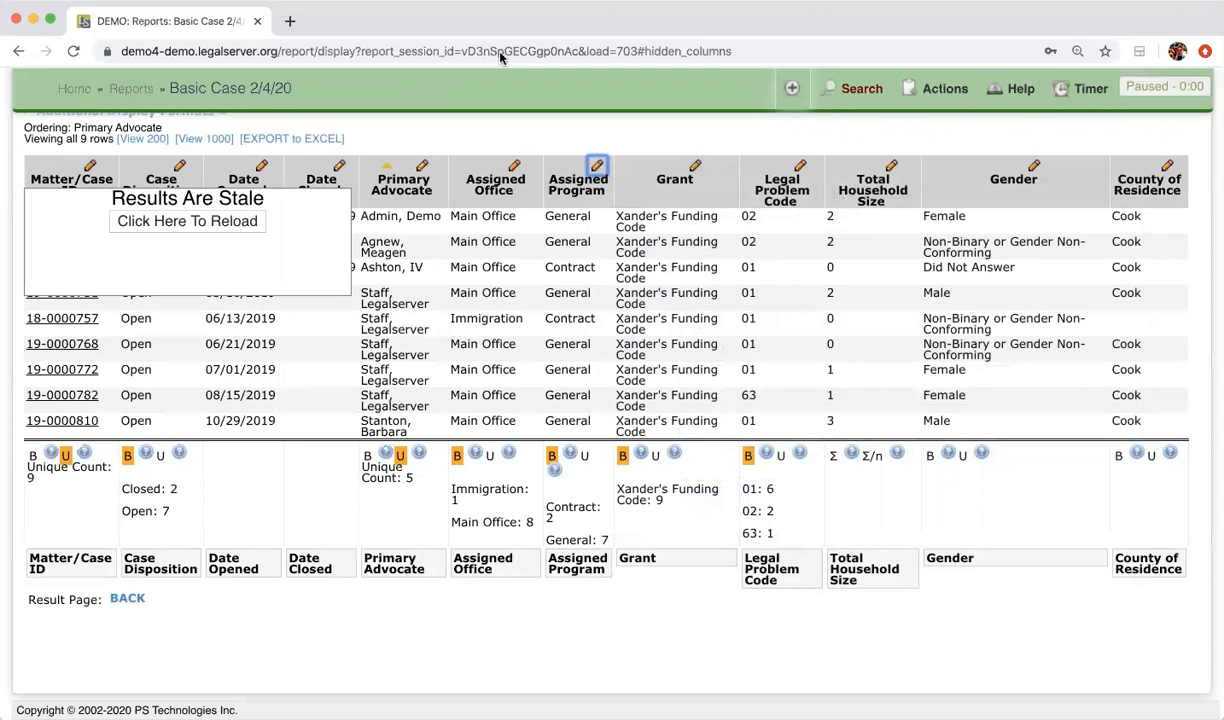
pyautogui.click(246, 222)
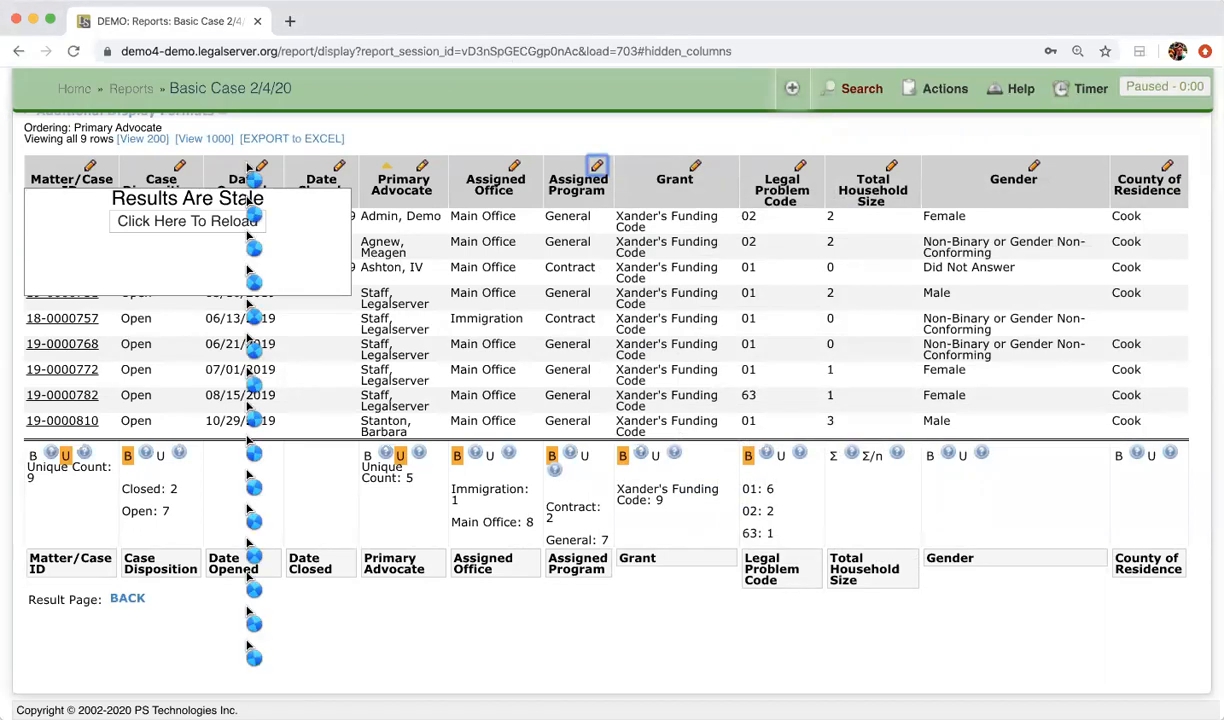
pyautogui.scroll(5, 396, 328)
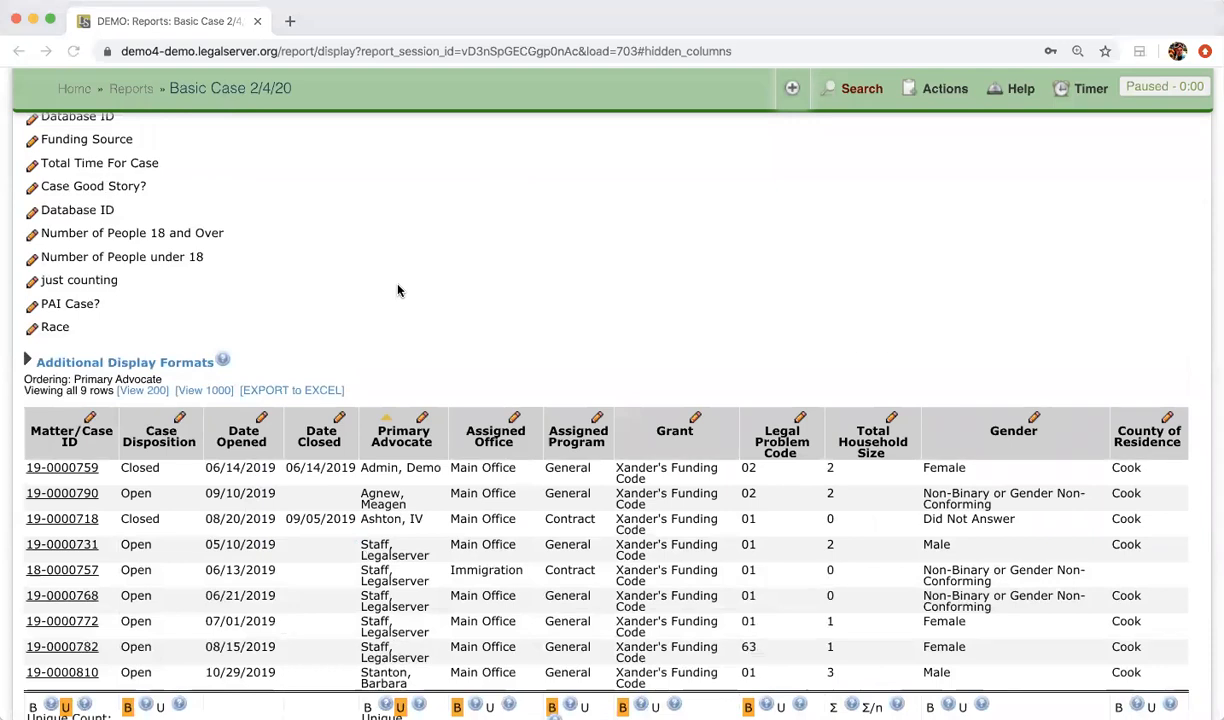
pyautogui.scroll(3, 397, 290)
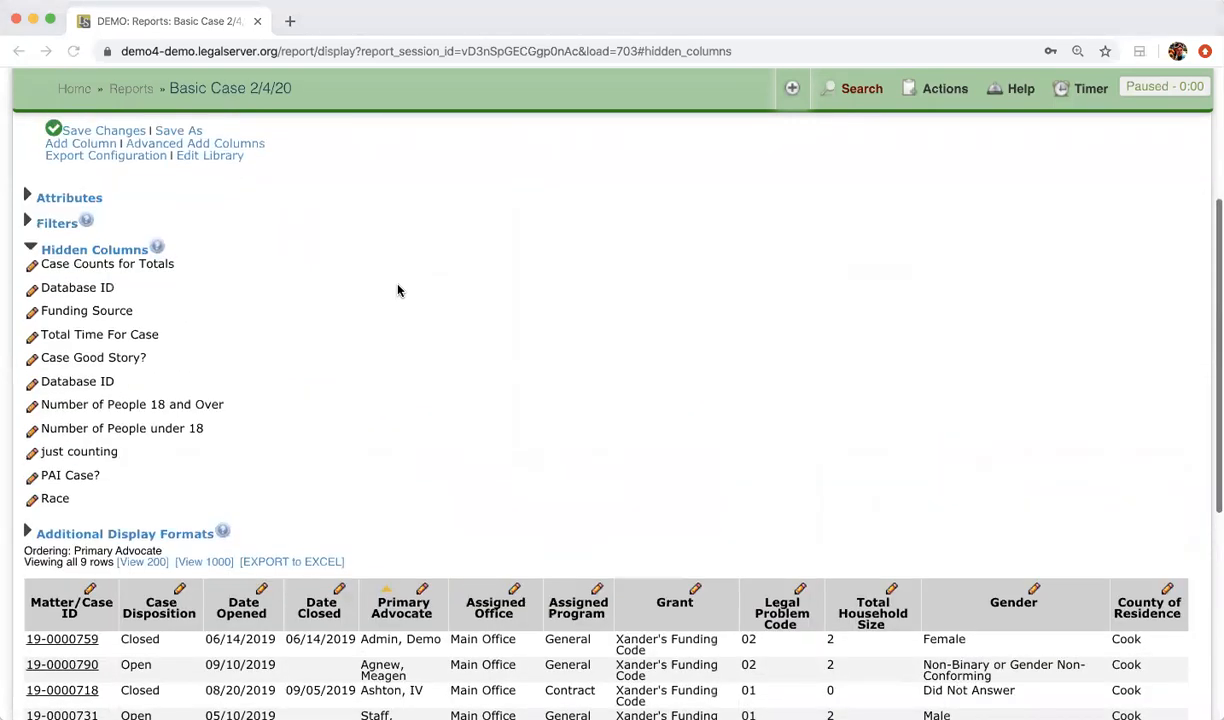
pyautogui.click(28, 247)
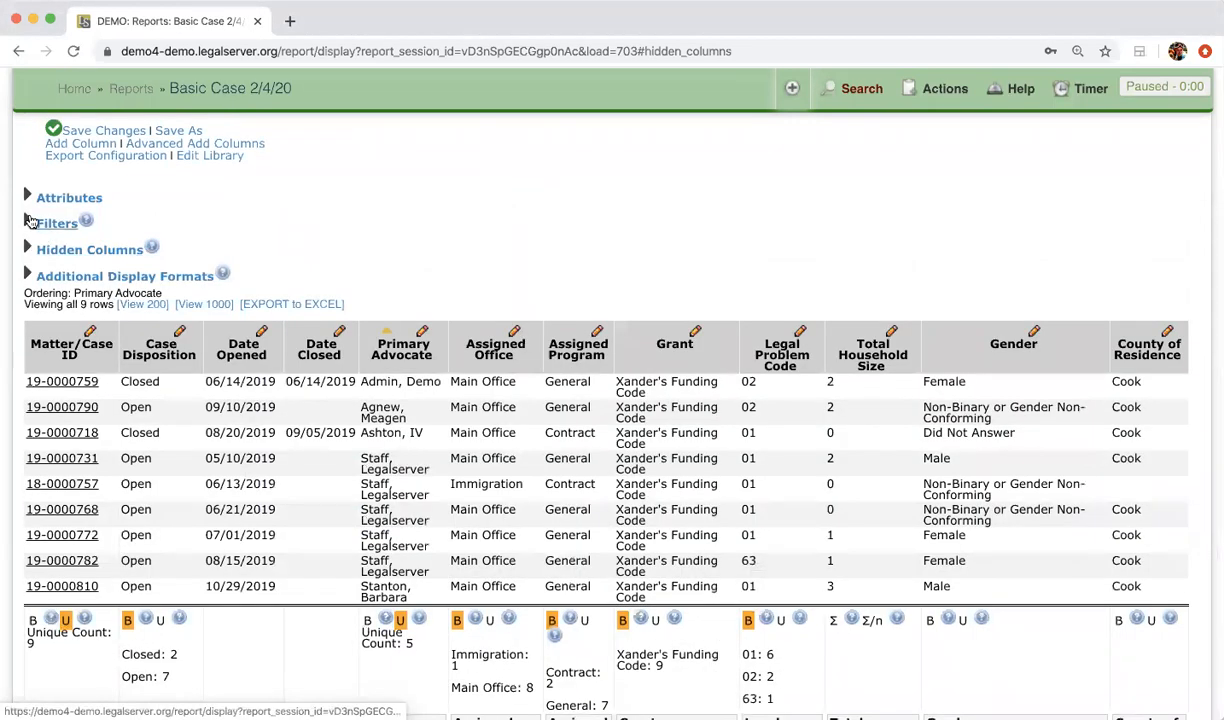
# Step: Expand the filter list to show the Date Opened (Previous Year 2019) and Grant (05 Xander's Funding Code) filters
pyautogui.click(30, 221)
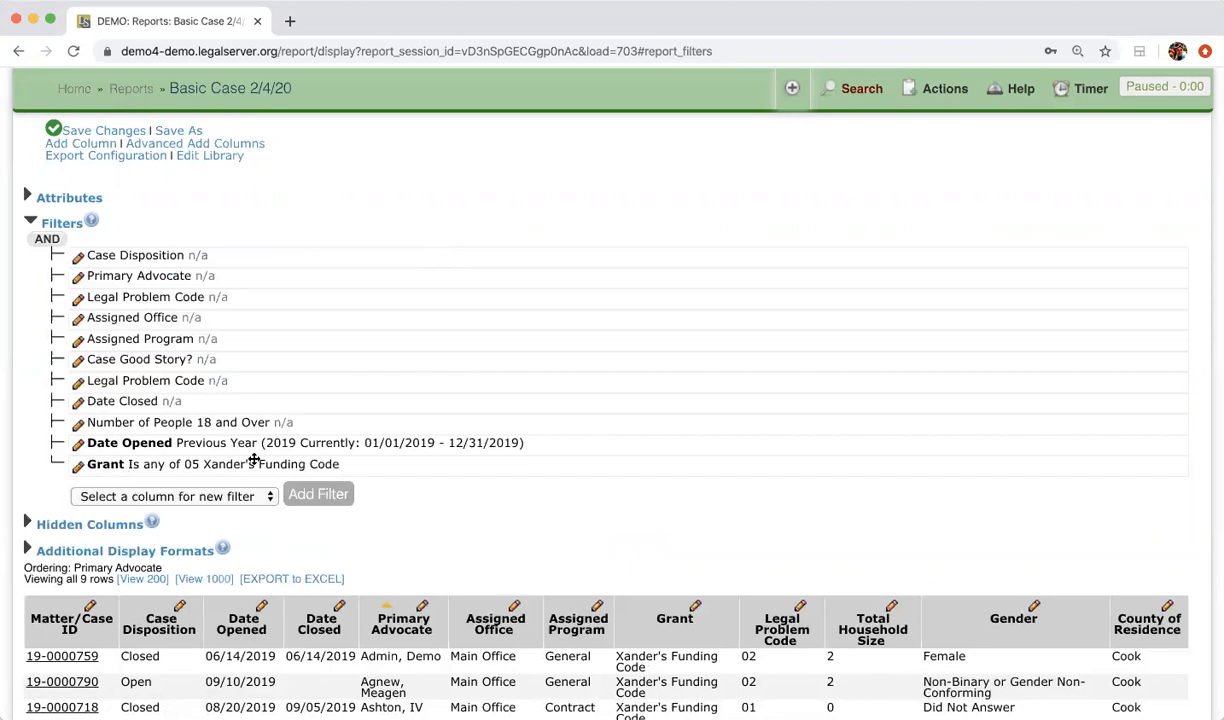
pyautogui.scroll(-2, 466, 510)
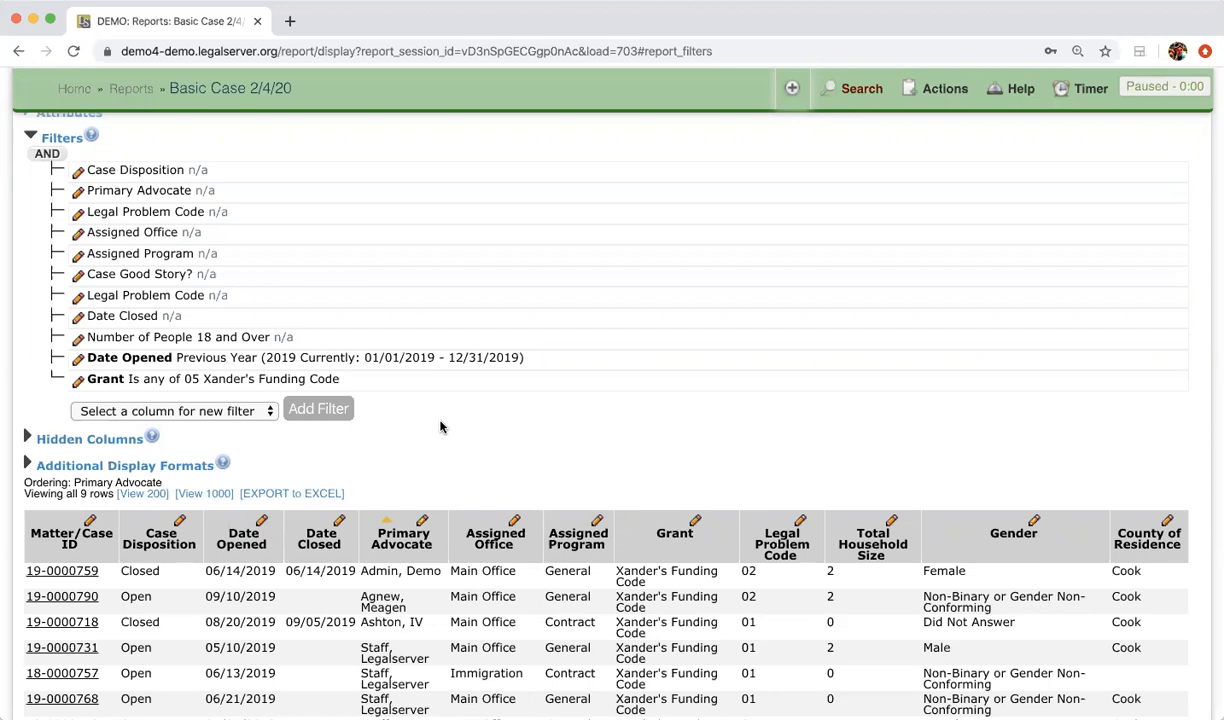
# Step: Add a new County of Residence filter to the report
pyautogui.click(229, 411)
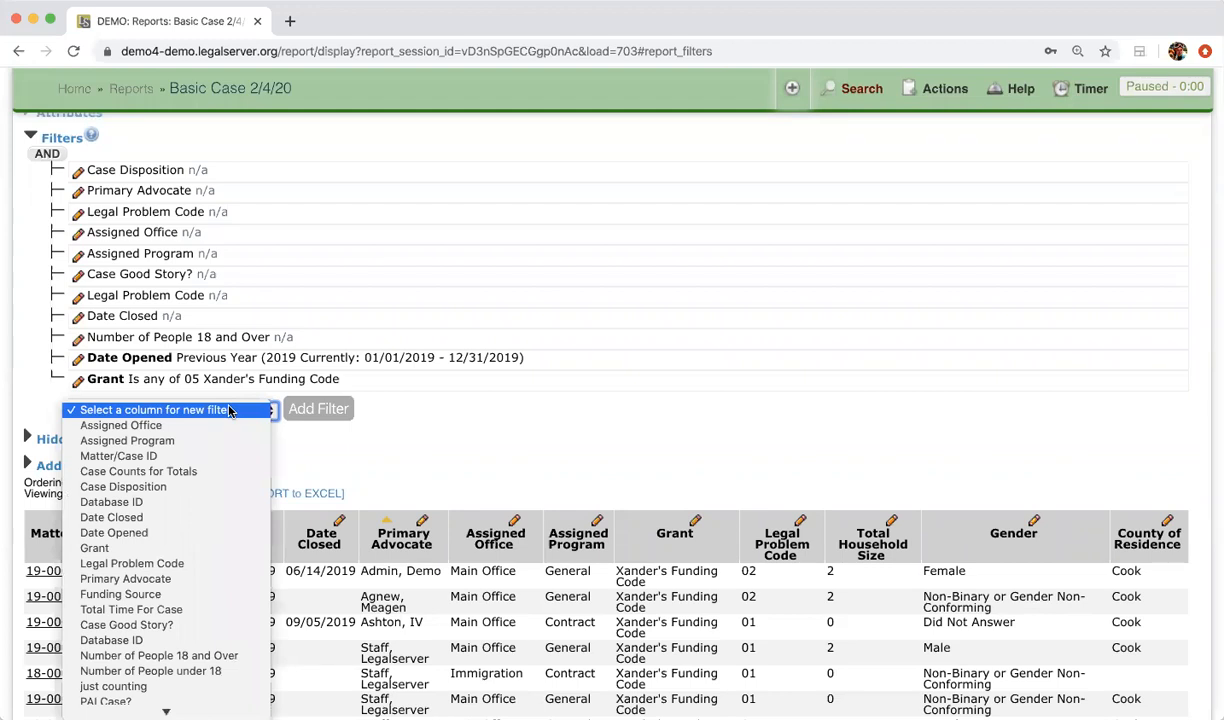
pyautogui.scroll(-3, 231, 411)
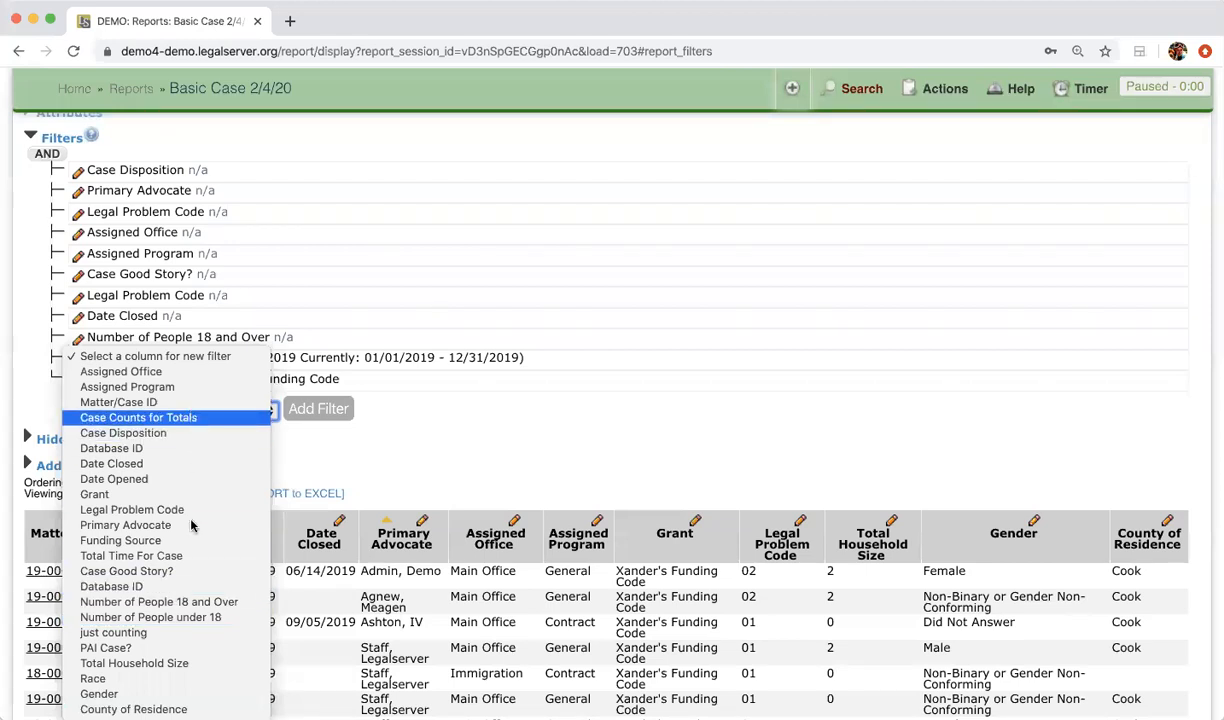
pyautogui.click(133, 709)
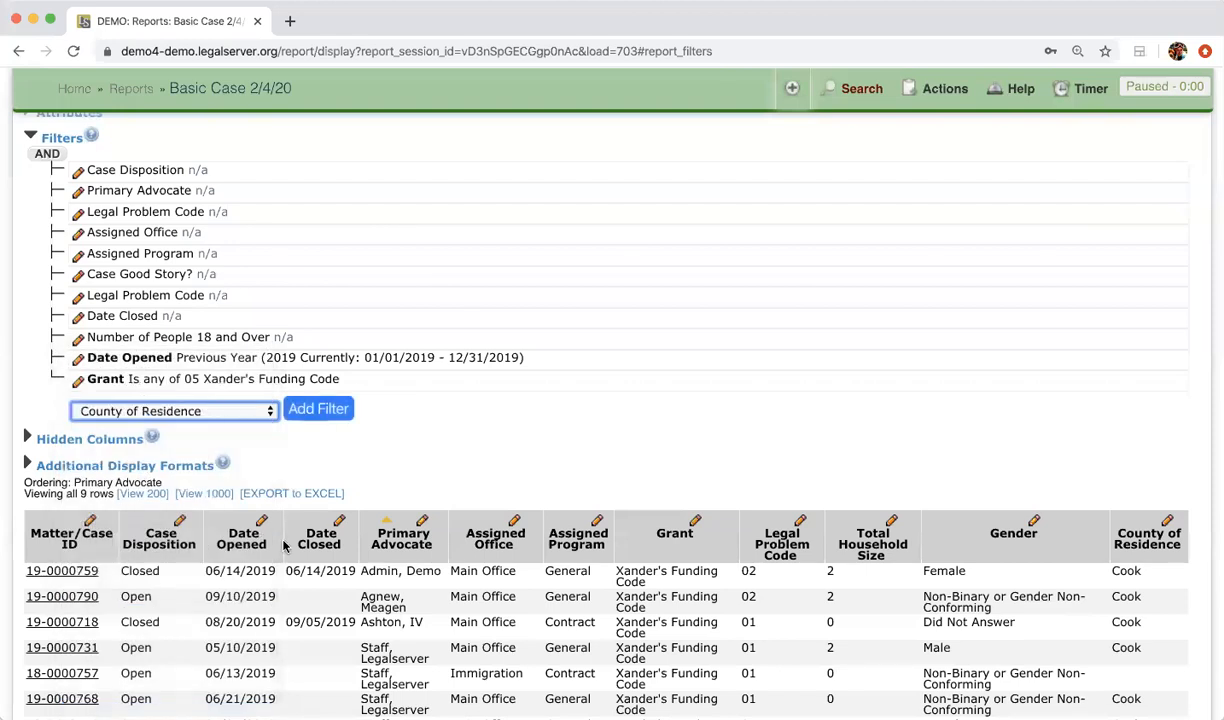
pyautogui.click(330, 409)
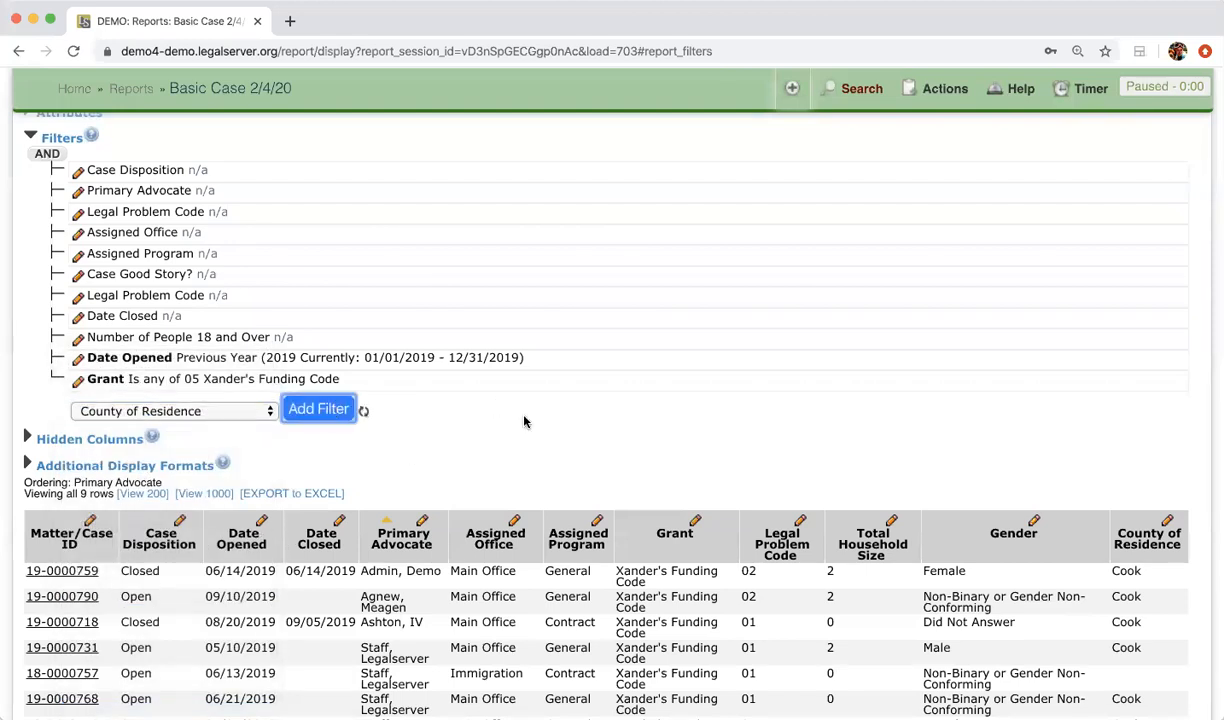
pyautogui.click(768, 464)
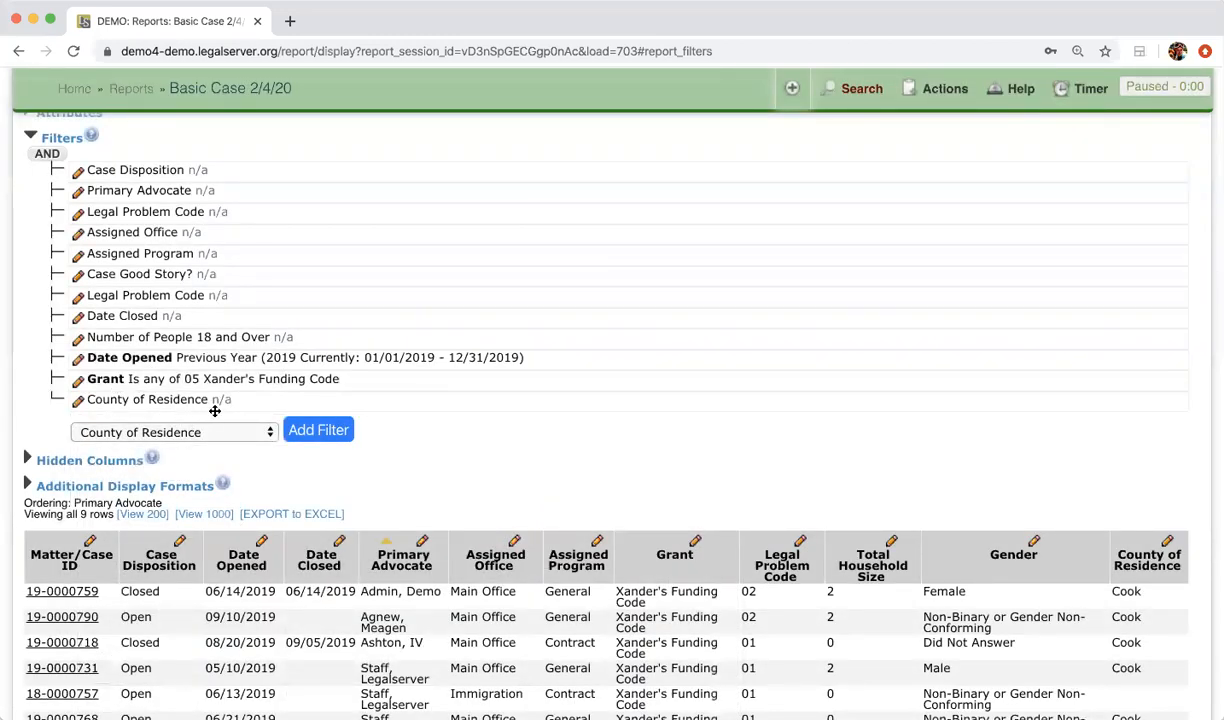
# Step: Limit the County of Residence filter to Cook and refresh, narrowing results to 8 cases
pyautogui.click(78, 400)
pyautogui.scroll(-3, 386, 497)
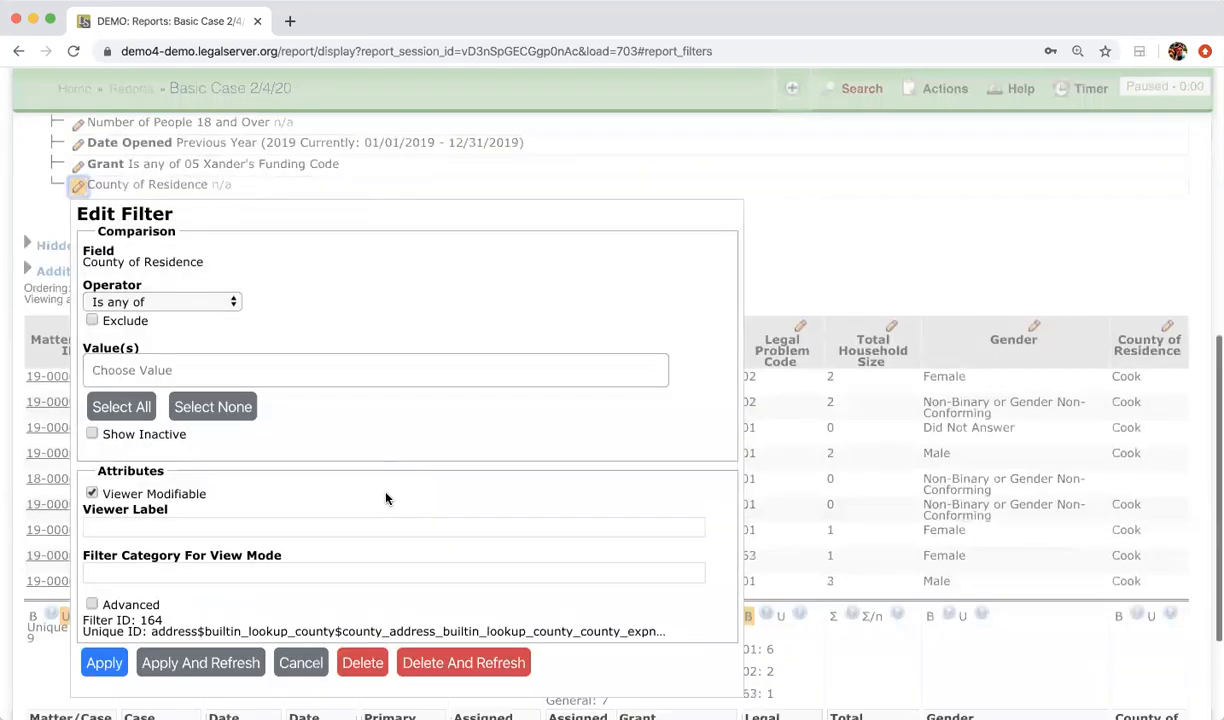
pyautogui.click(266, 368)
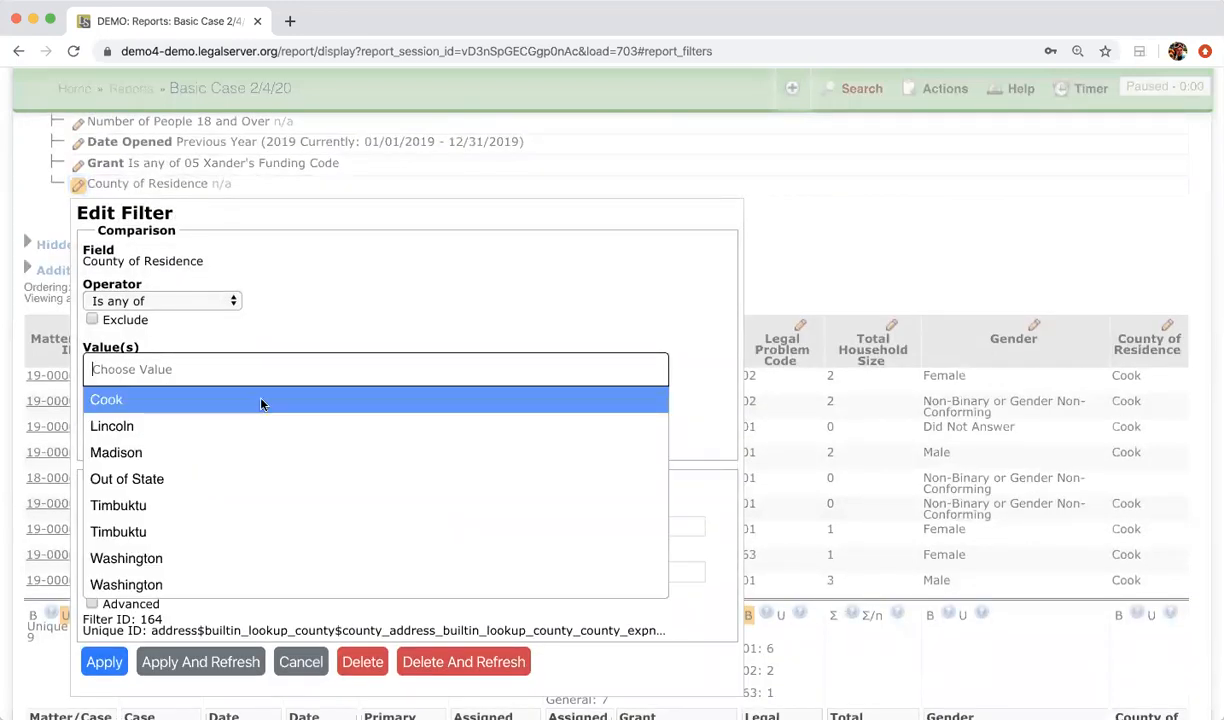
pyautogui.click(261, 401)
pyautogui.click(192, 663)
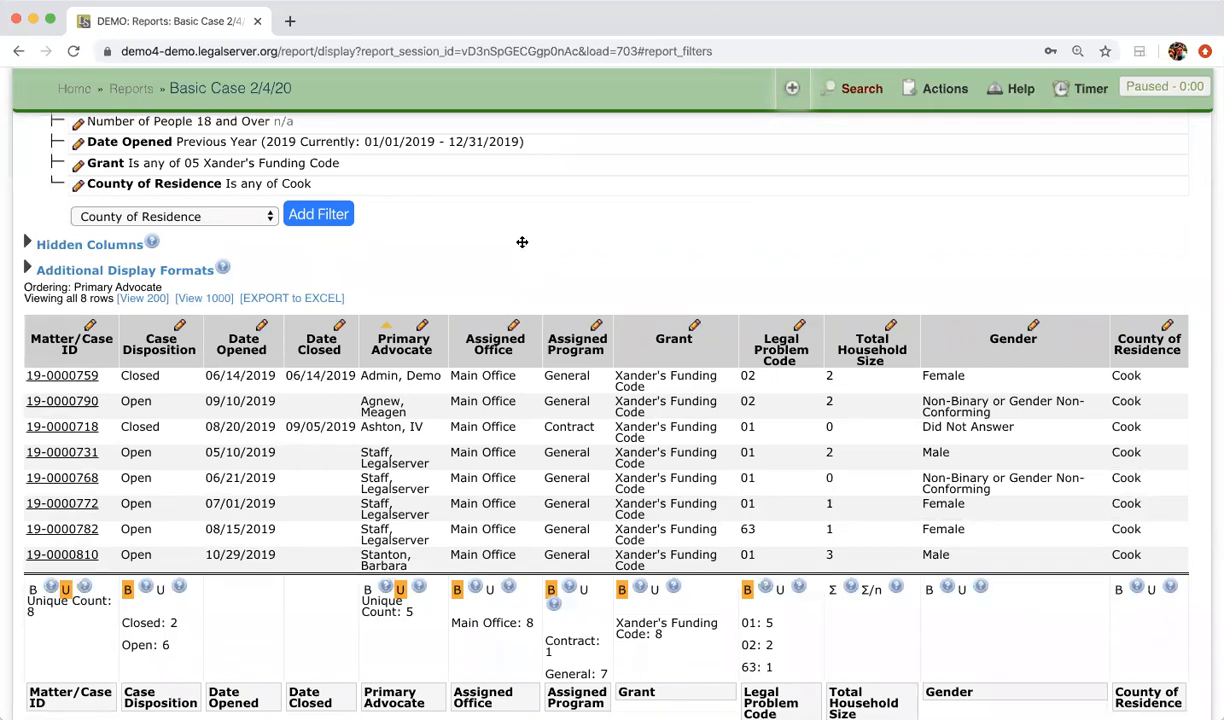
pyautogui.scroll(5, 520, 247)
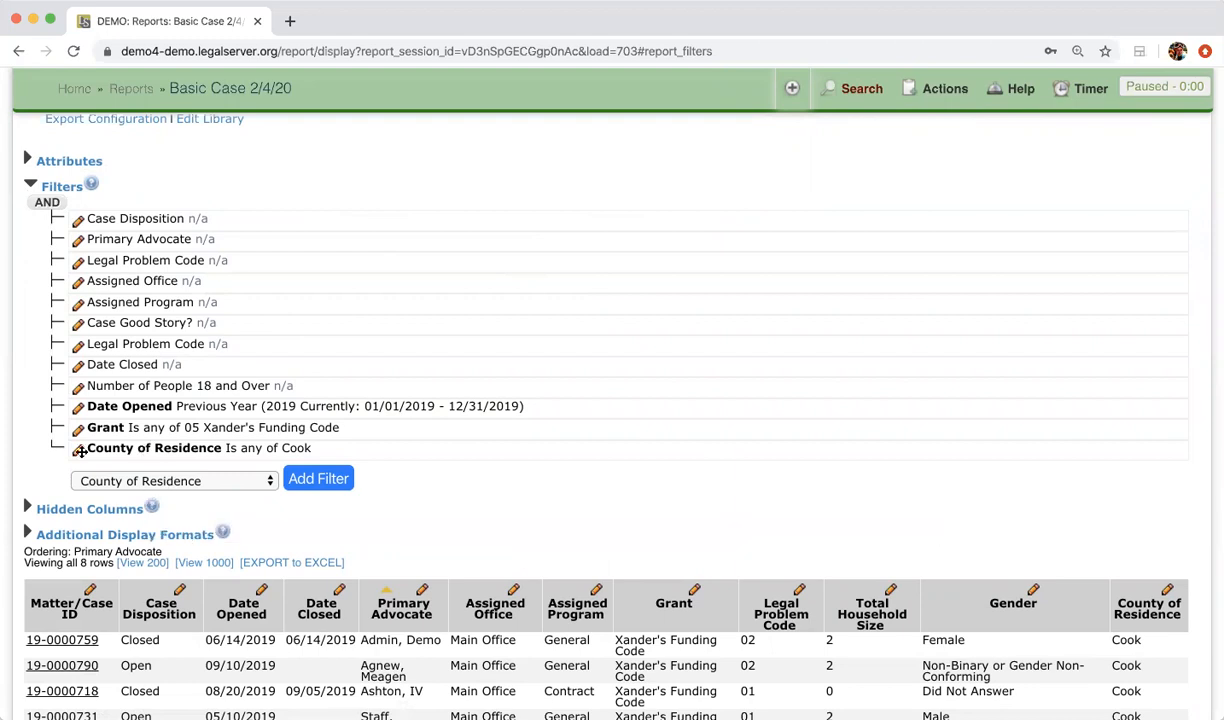
pyautogui.scroll(-2, 35, 468)
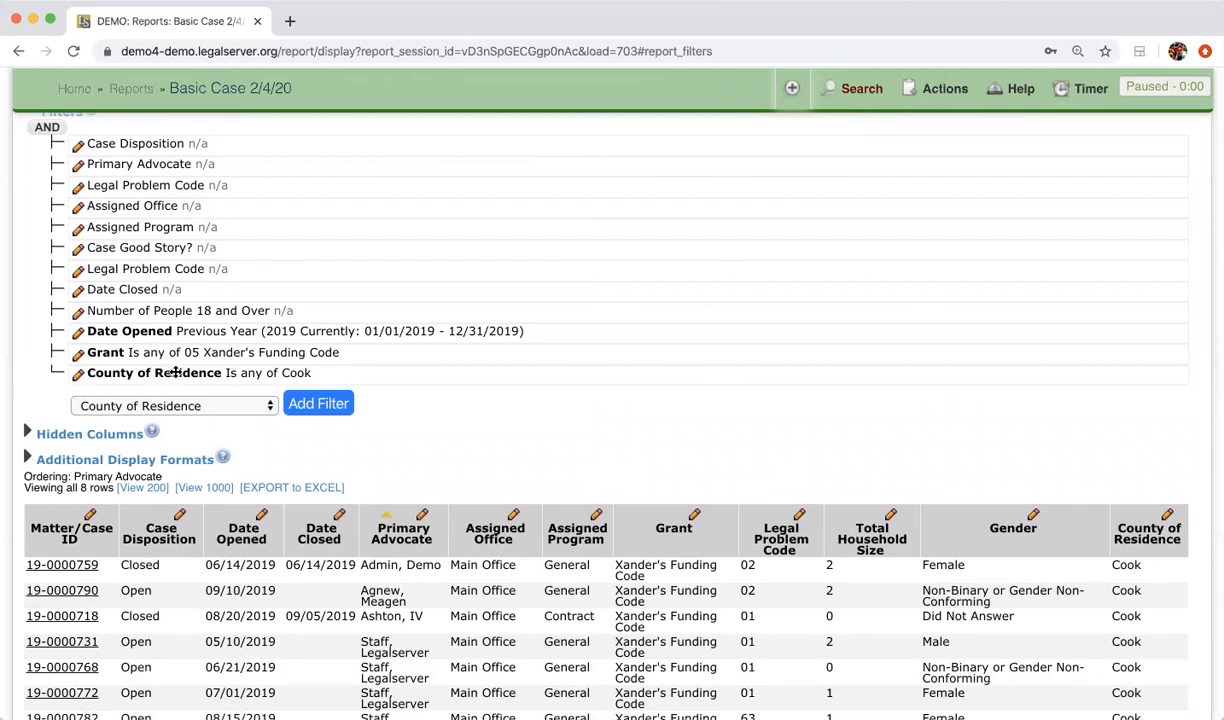
# Step: Group the County filter with Grant under an OR condition and reload the results
pyautogui.moveTo(175, 372); pyautogui.dragTo(175, 355)
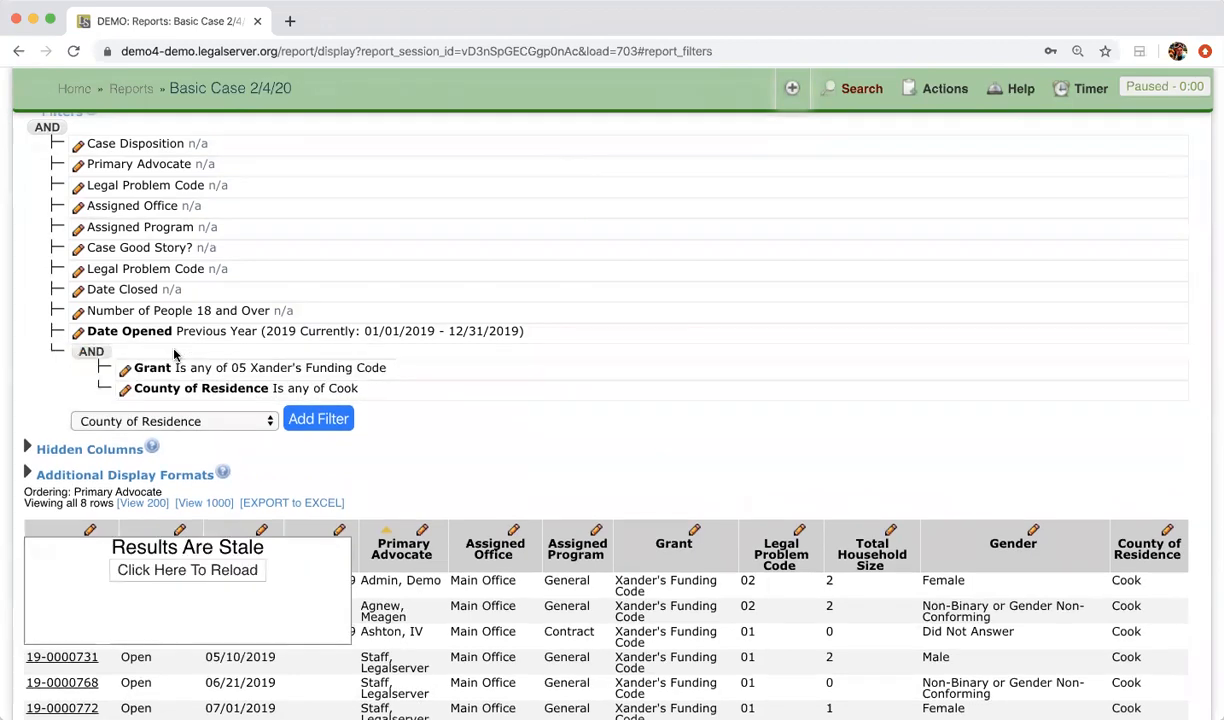
pyautogui.click(96, 353)
pyautogui.click(189, 571)
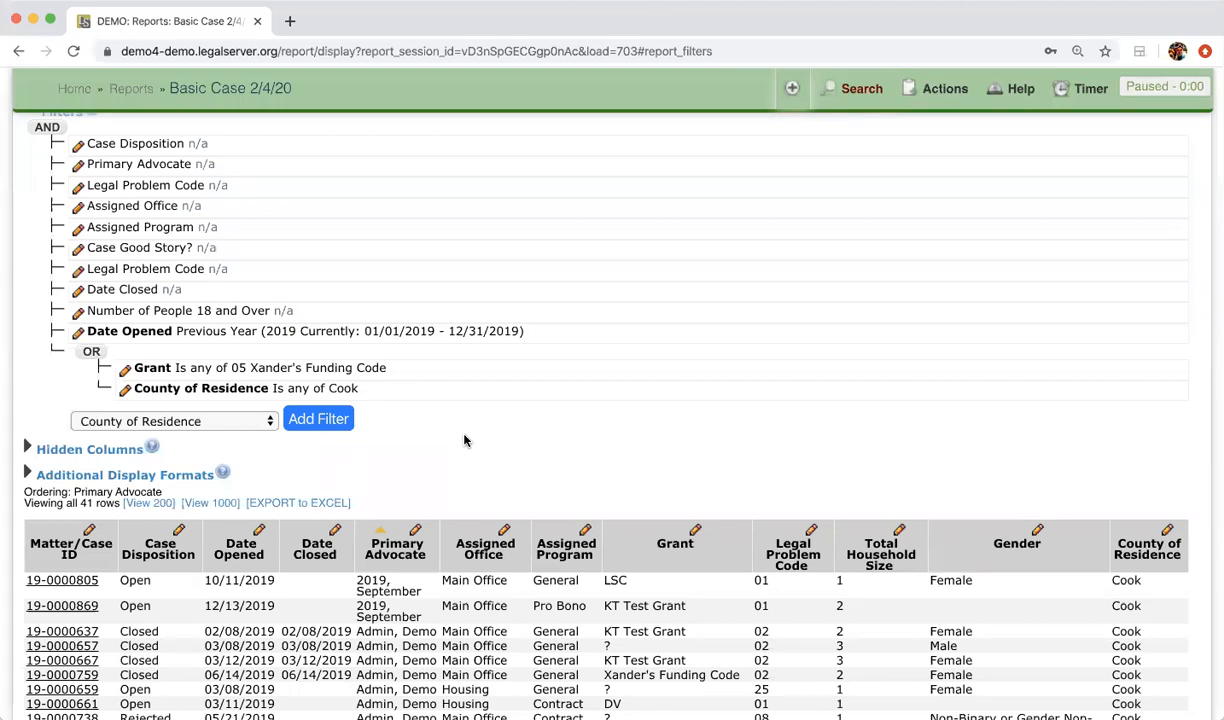
pyautogui.scroll(-5, 463, 440)
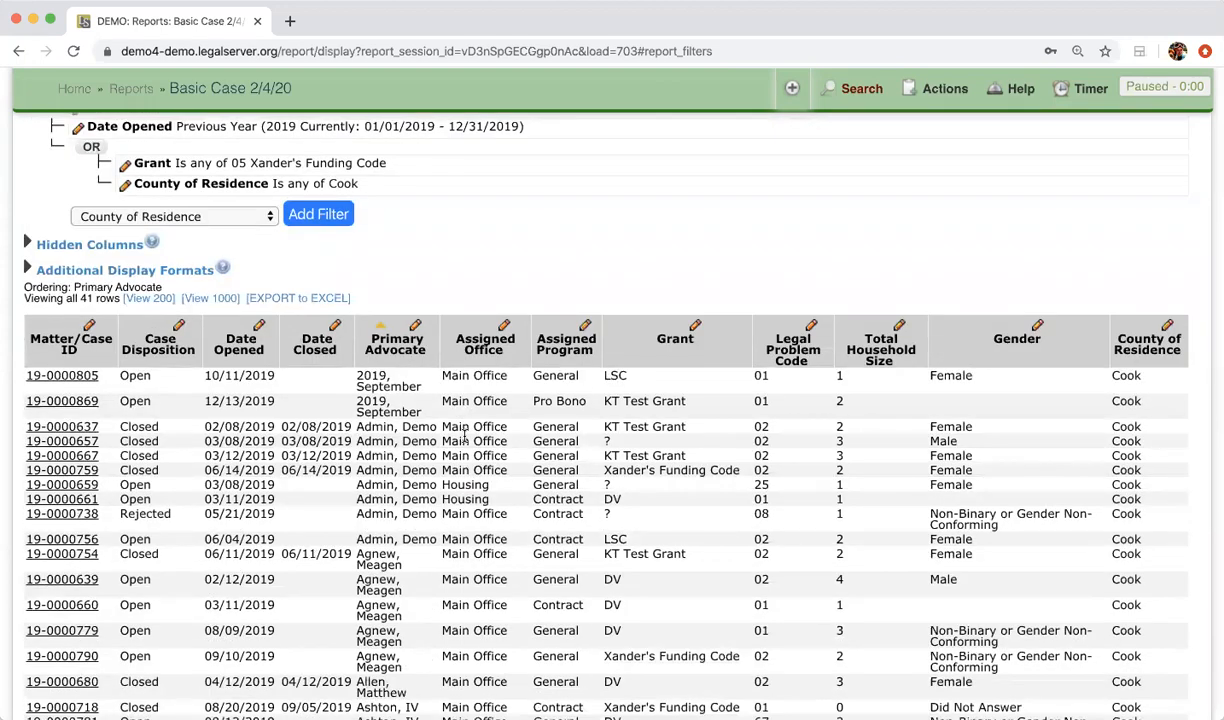
pyautogui.scroll(6, 464, 438)
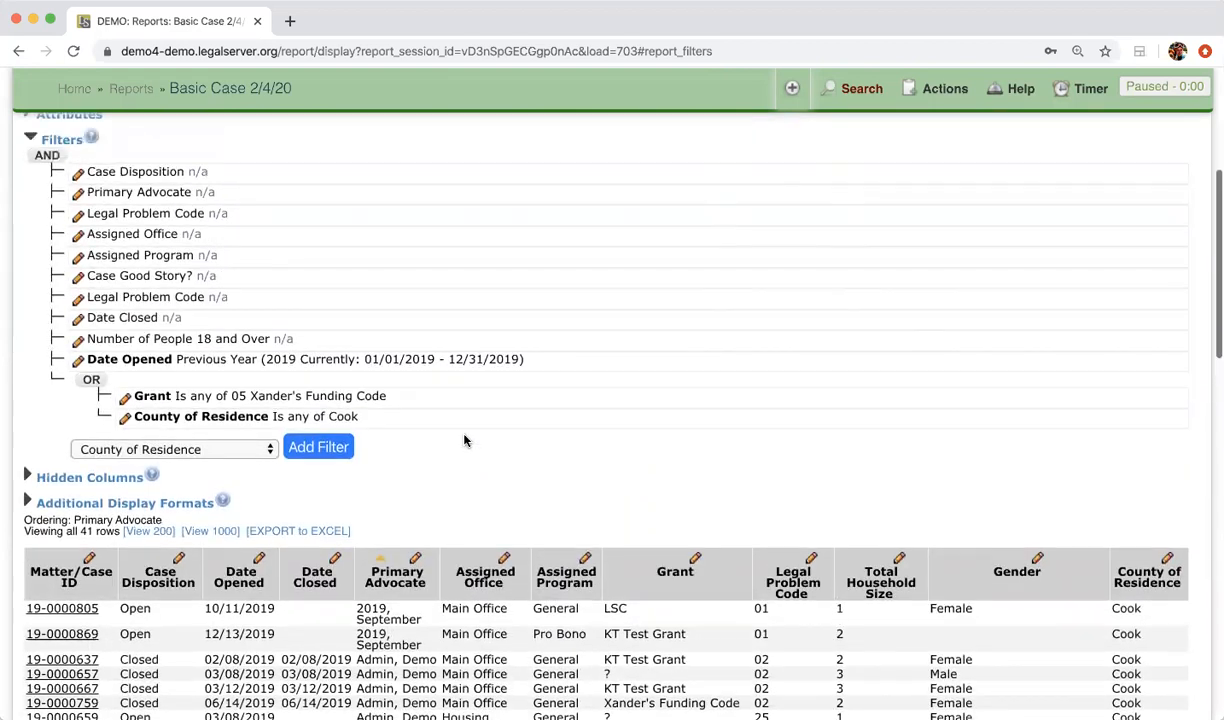
# Step: Restore AND, move County of Residence out above Grant, and reload the 8-row report
pyautogui.click(91, 383)
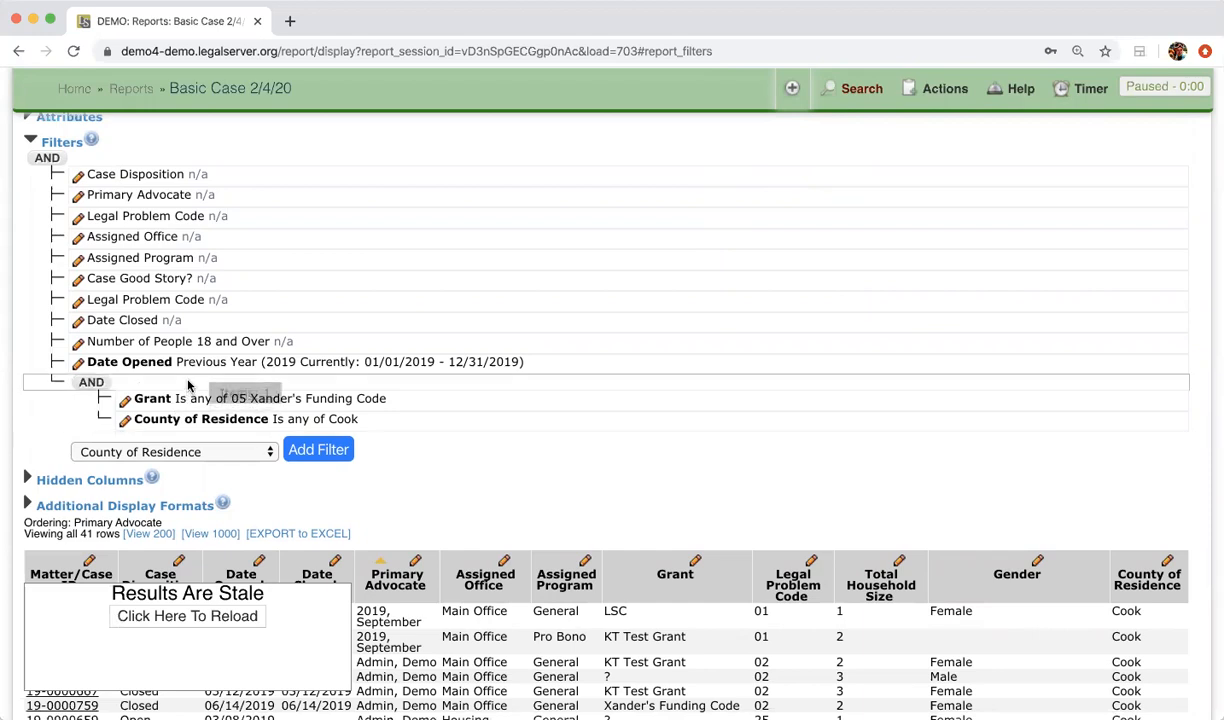
pyautogui.moveTo(204, 427); pyautogui.dragTo(200, 373)
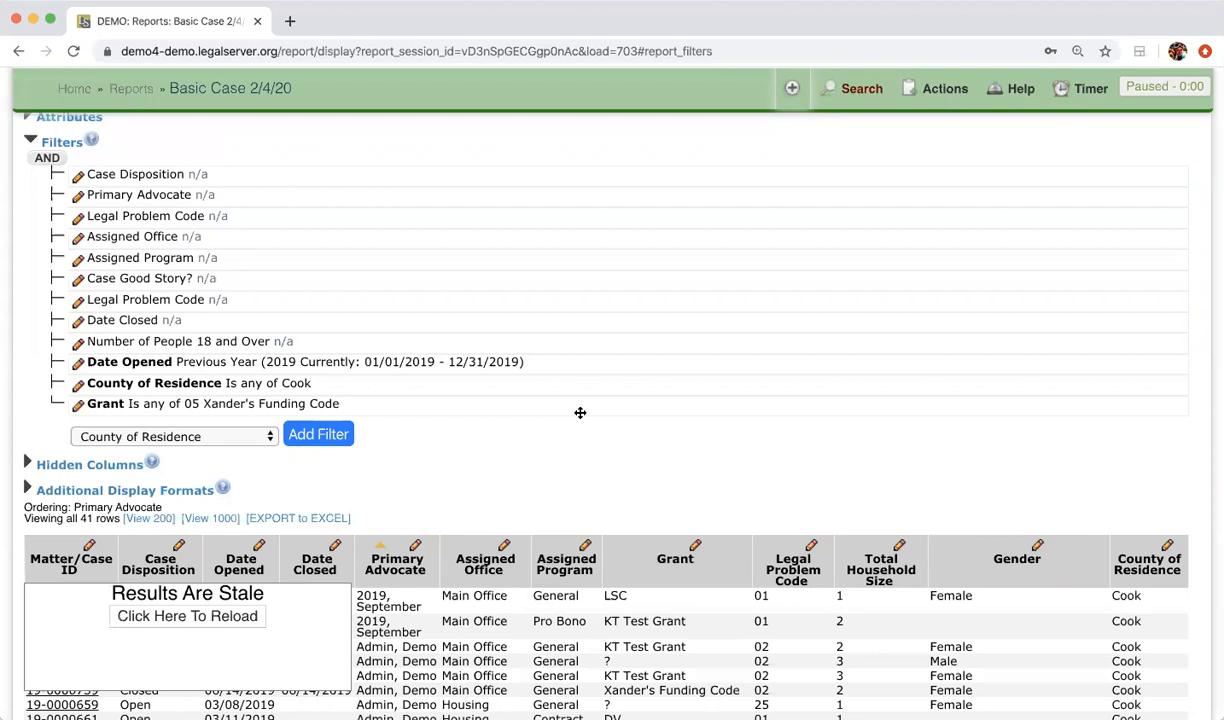
pyautogui.click(175, 615)
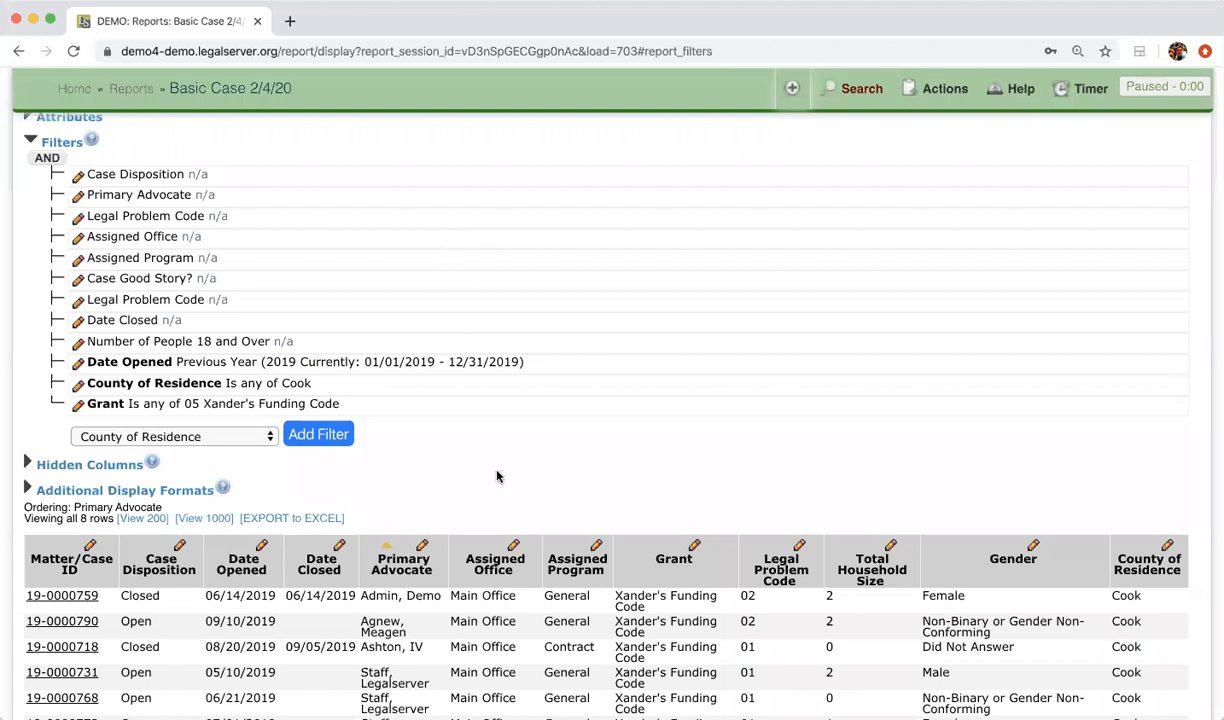
pyautogui.scroll(-5, 497, 477)
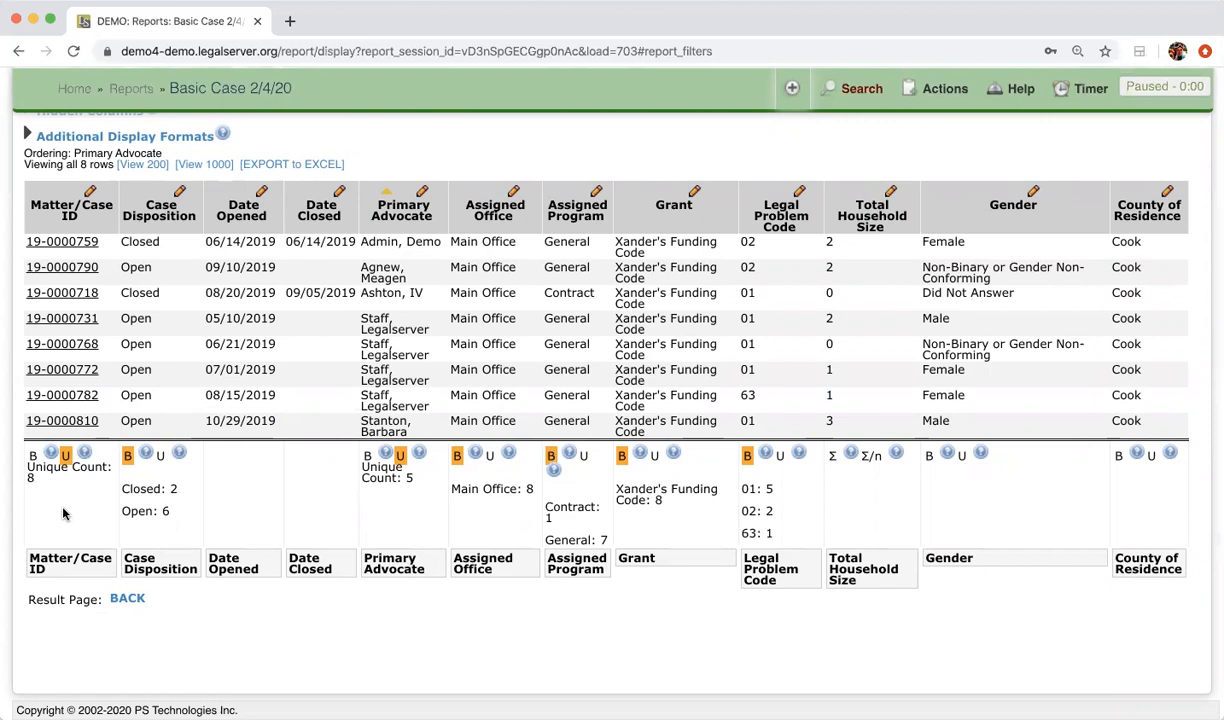
# Step: Set the Total Household Size column summary to the average (Σ/n), showing 1.38
pyautogui.click(836, 460)
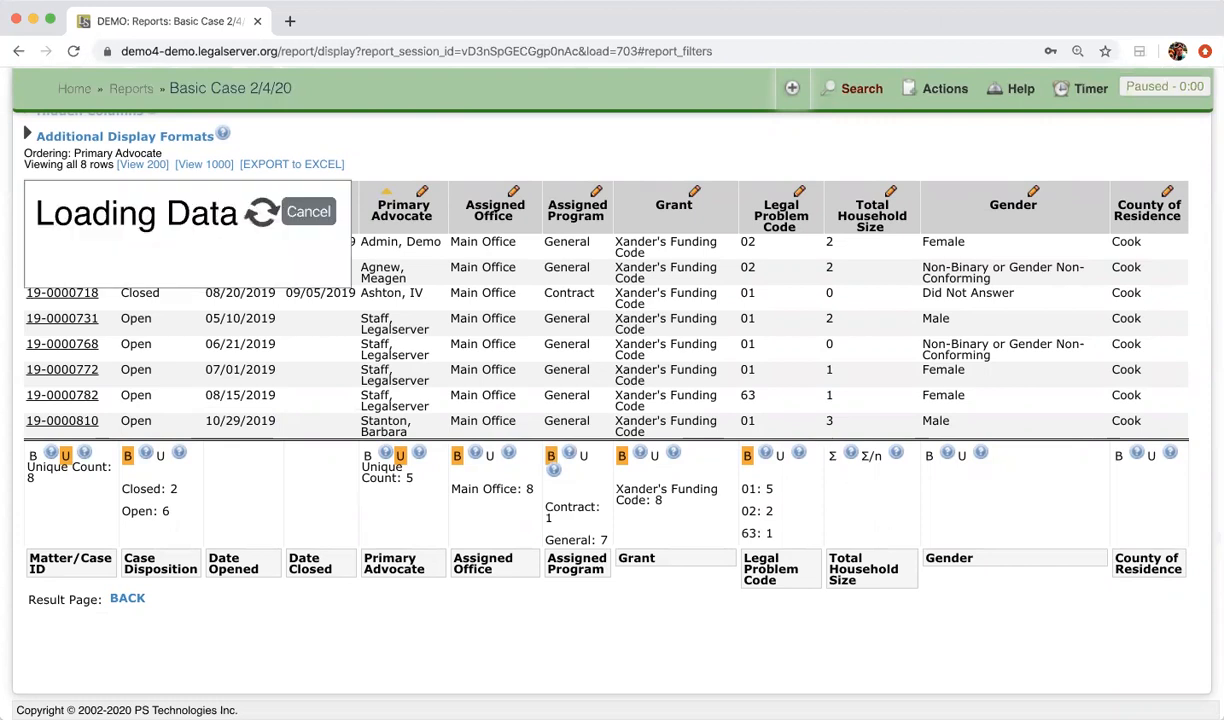
pyautogui.click(869, 458)
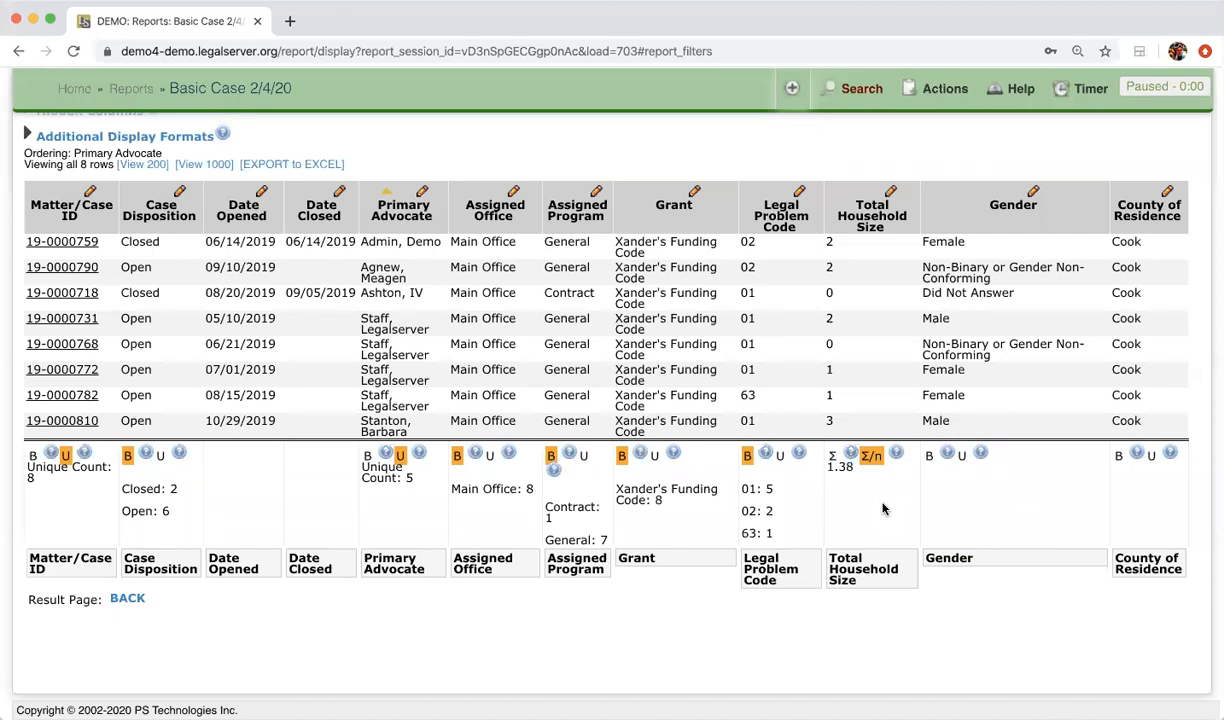
pyautogui.scroll(10, 882, 509)
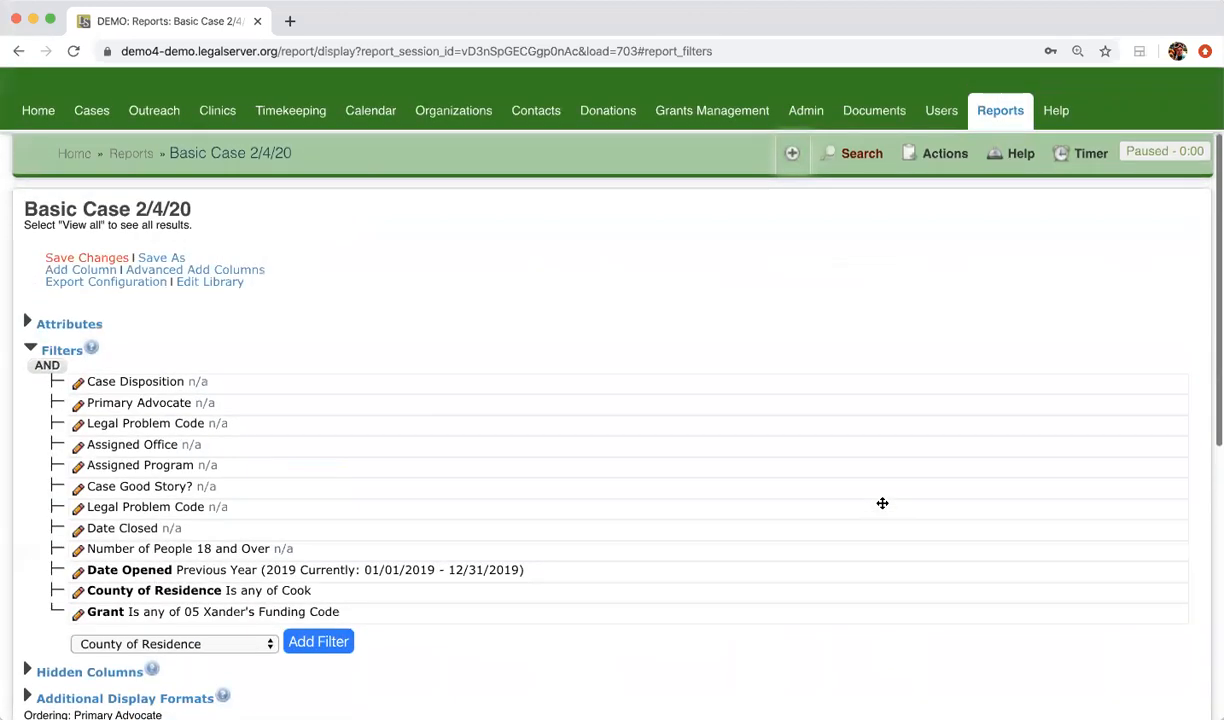
pyautogui.click(31, 356)
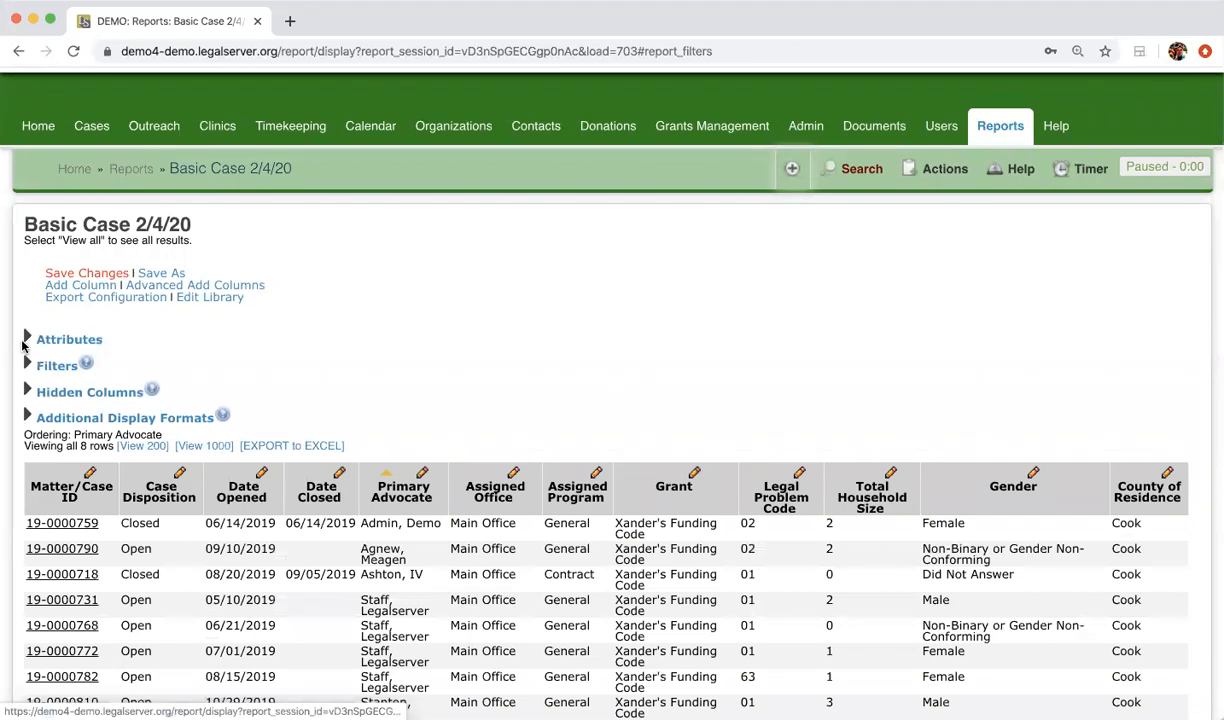
pyautogui.click(26, 341)
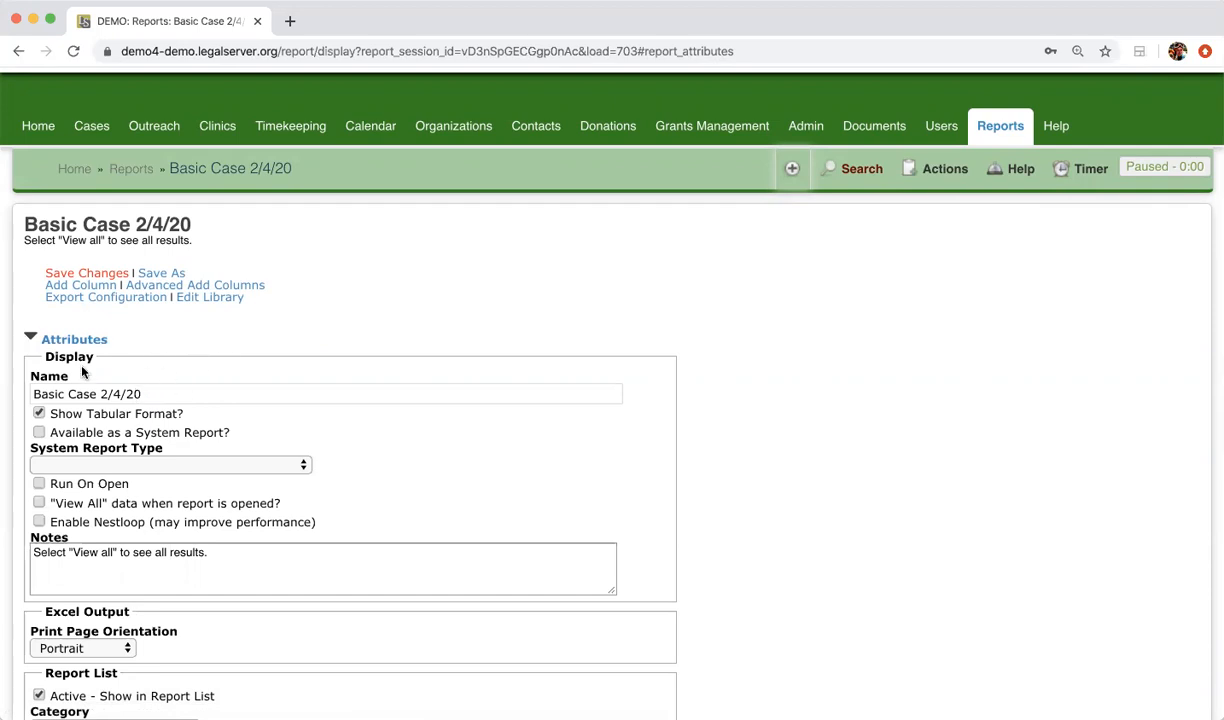
pyautogui.scroll(-2, 170, 394)
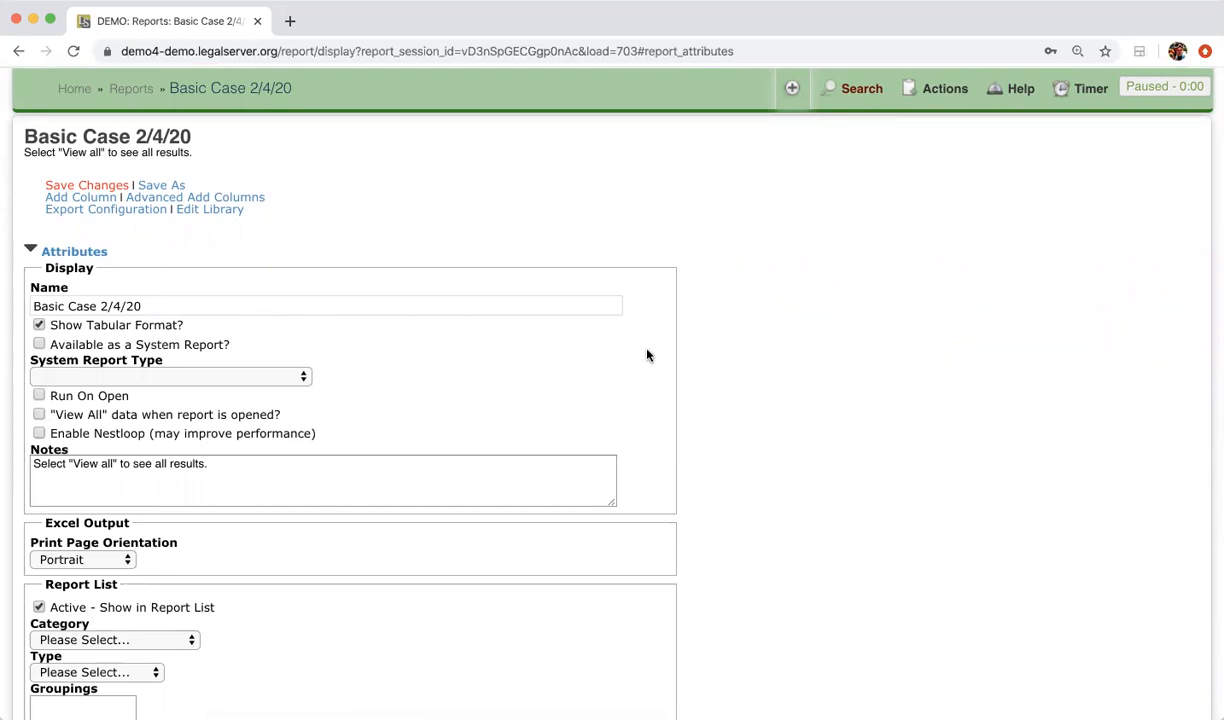
pyautogui.scroll(-5, 647, 355)
pyautogui.scroll(-6, 647, 355)
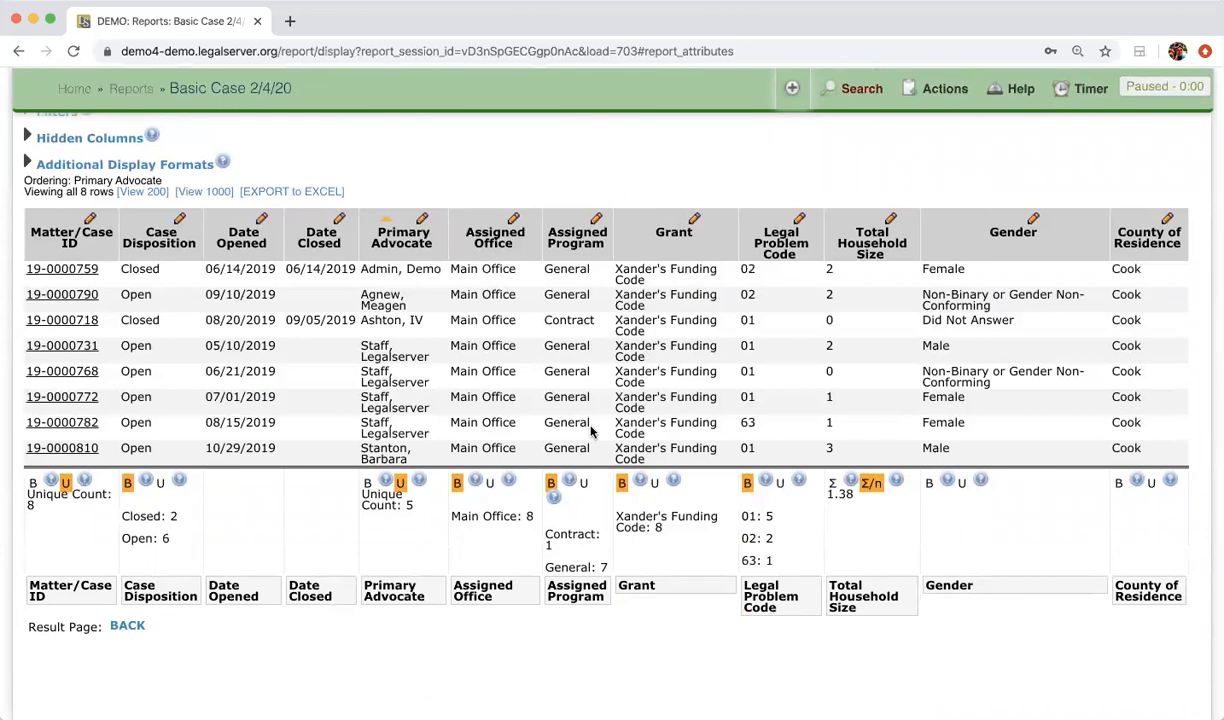
pyautogui.scroll(10, 590, 430)
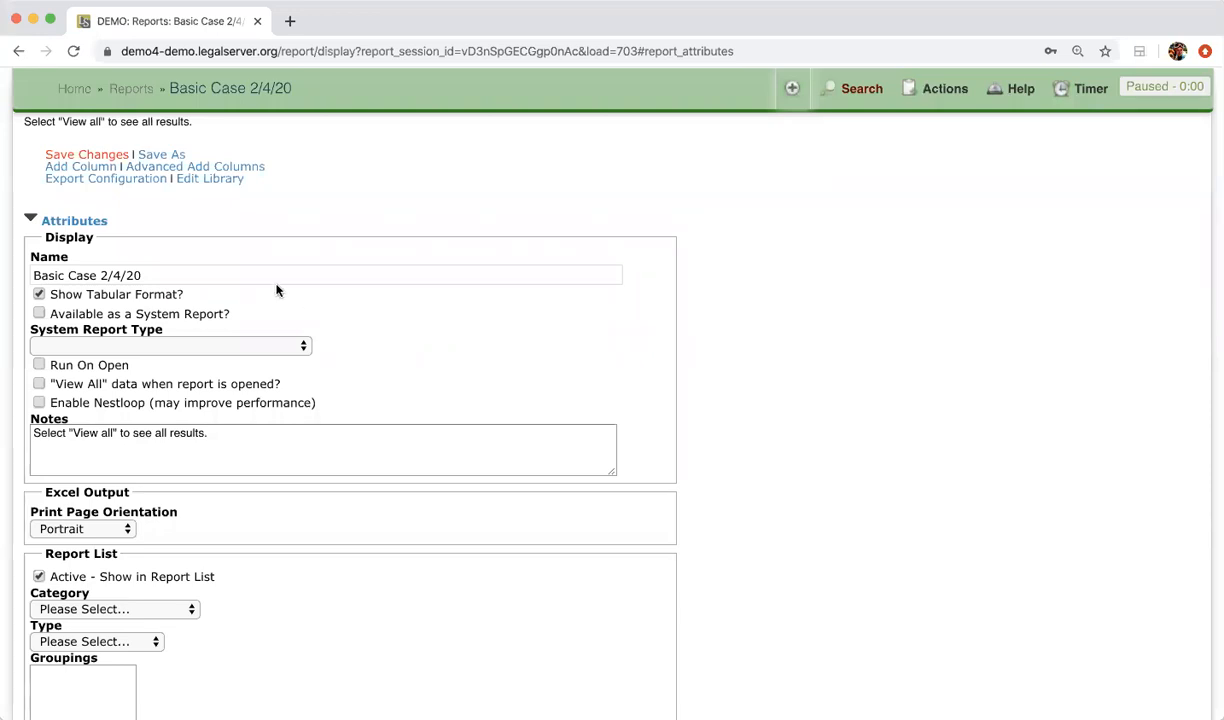
pyautogui.scroll(-3, 277, 290)
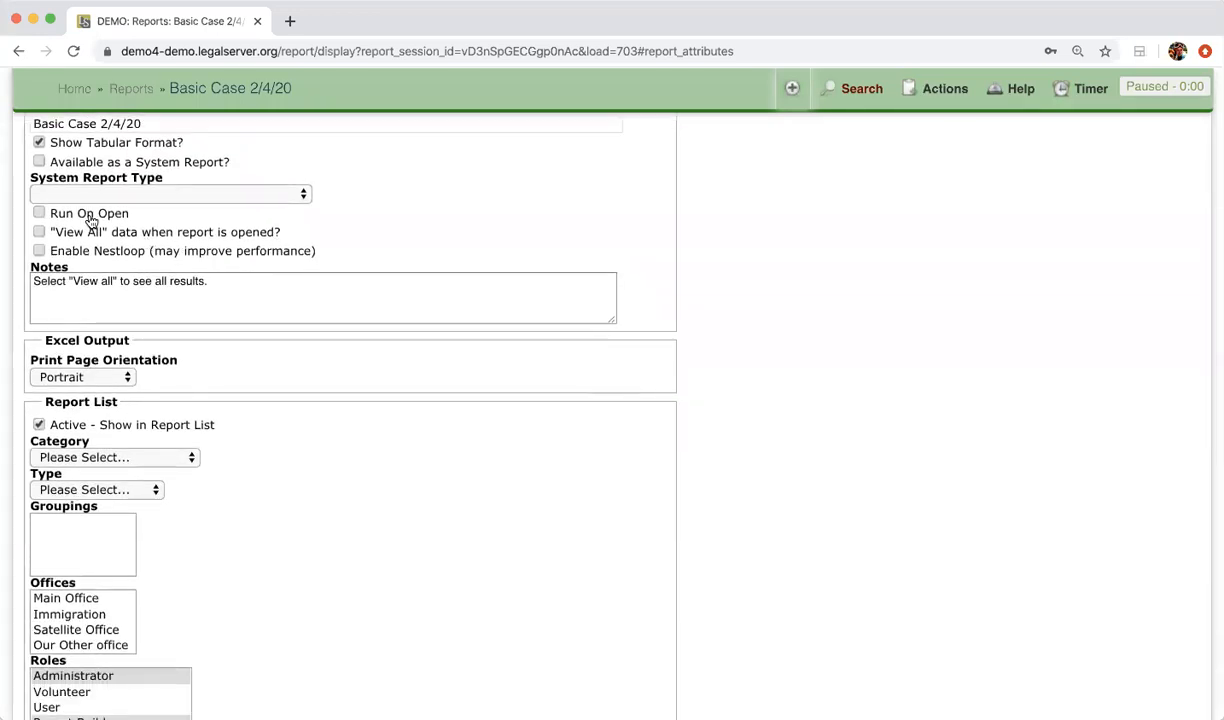
pyautogui.scroll(-2, 89, 218)
pyautogui.scroll(1, 89, 214)
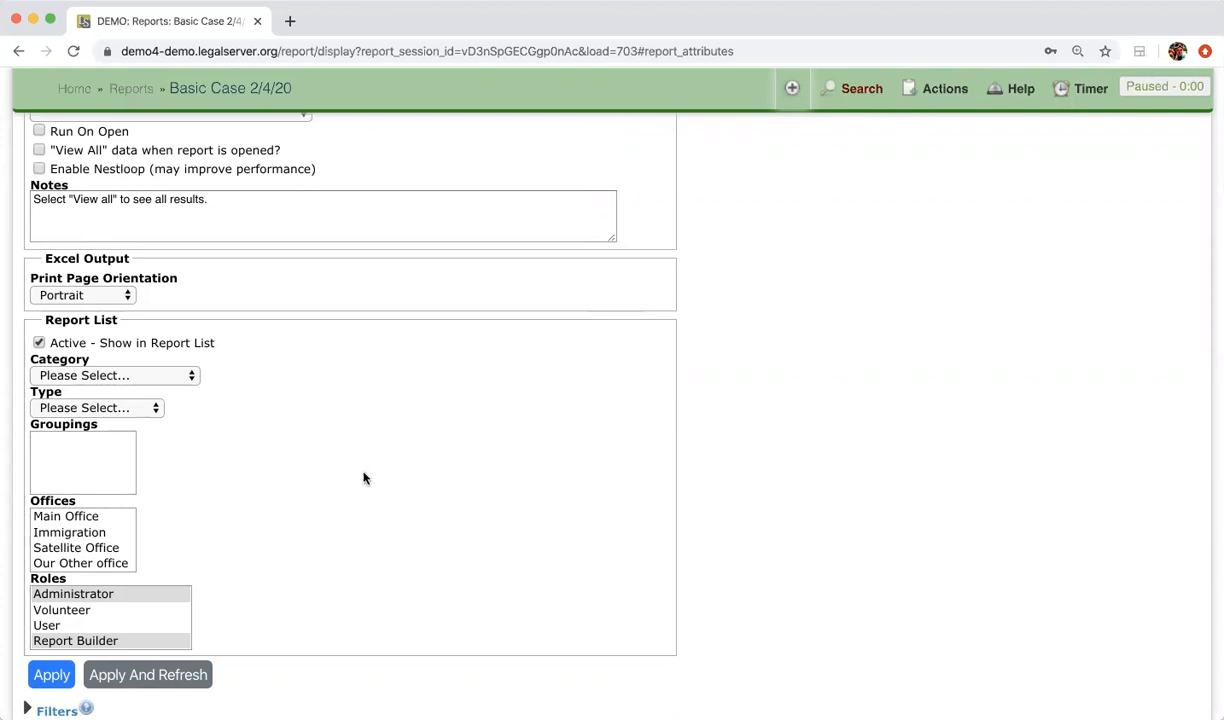
pyautogui.scroll(-5, 360, 470)
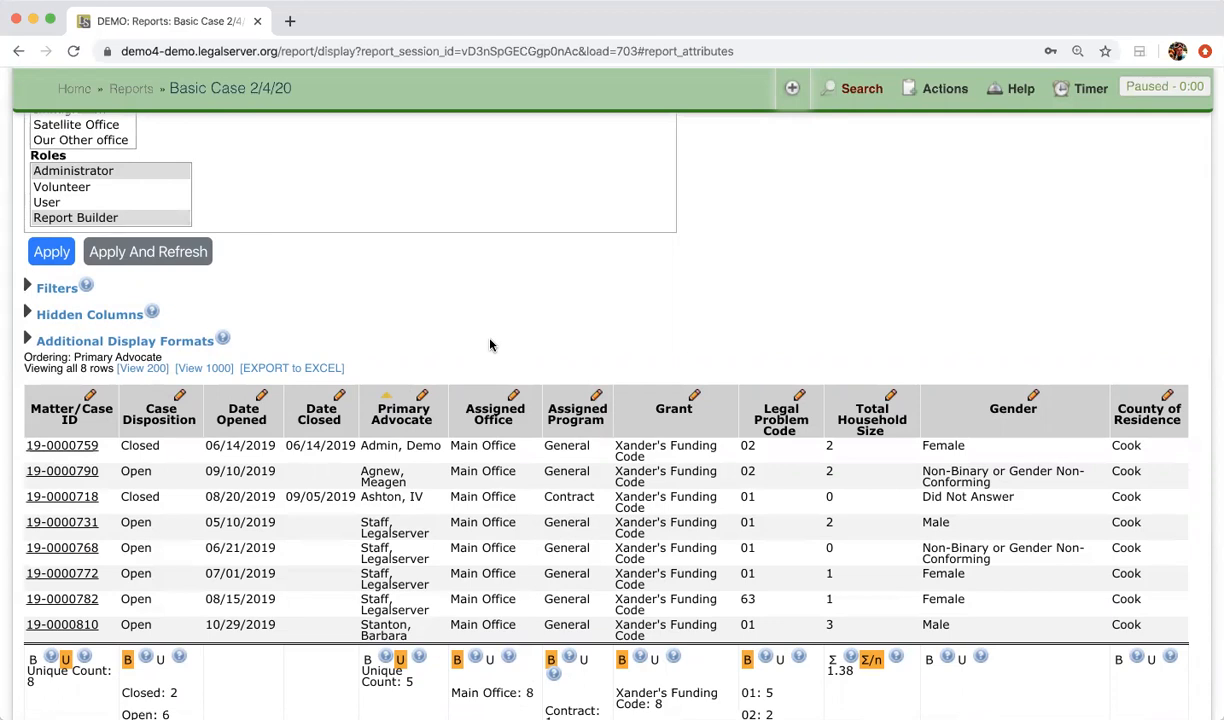
pyautogui.scroll(5, 490, 345)
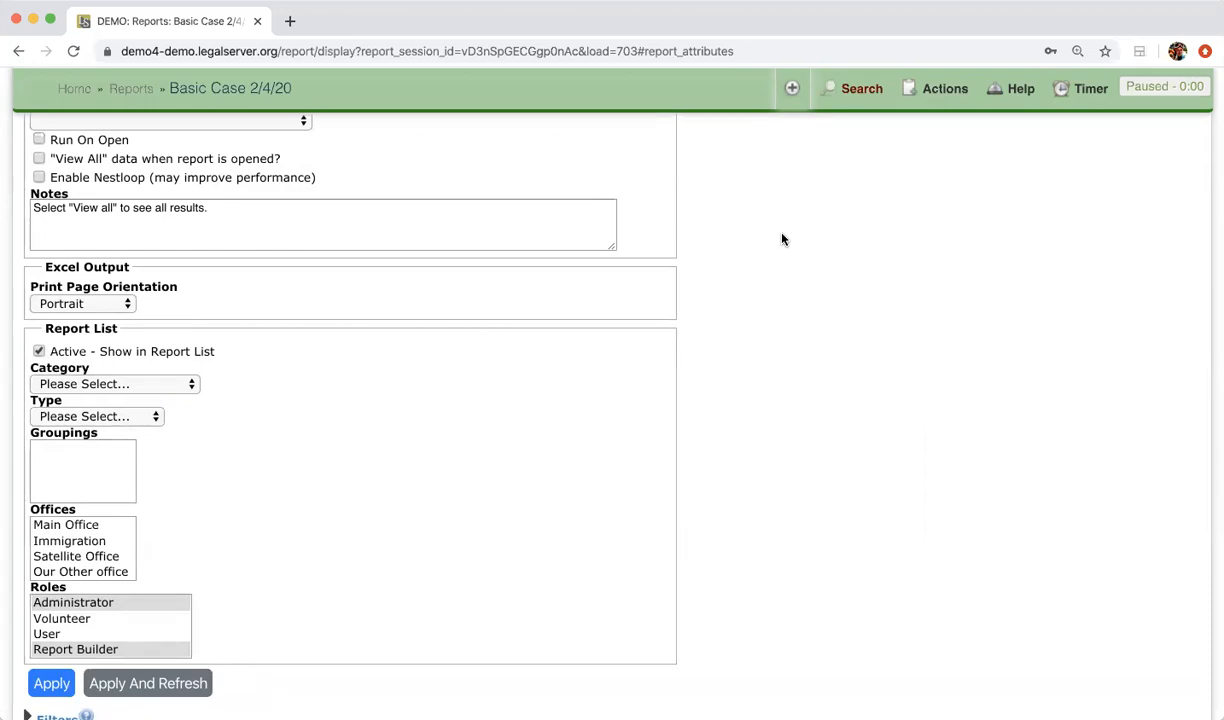
pyautogui.scroll(-2, 401, 371)
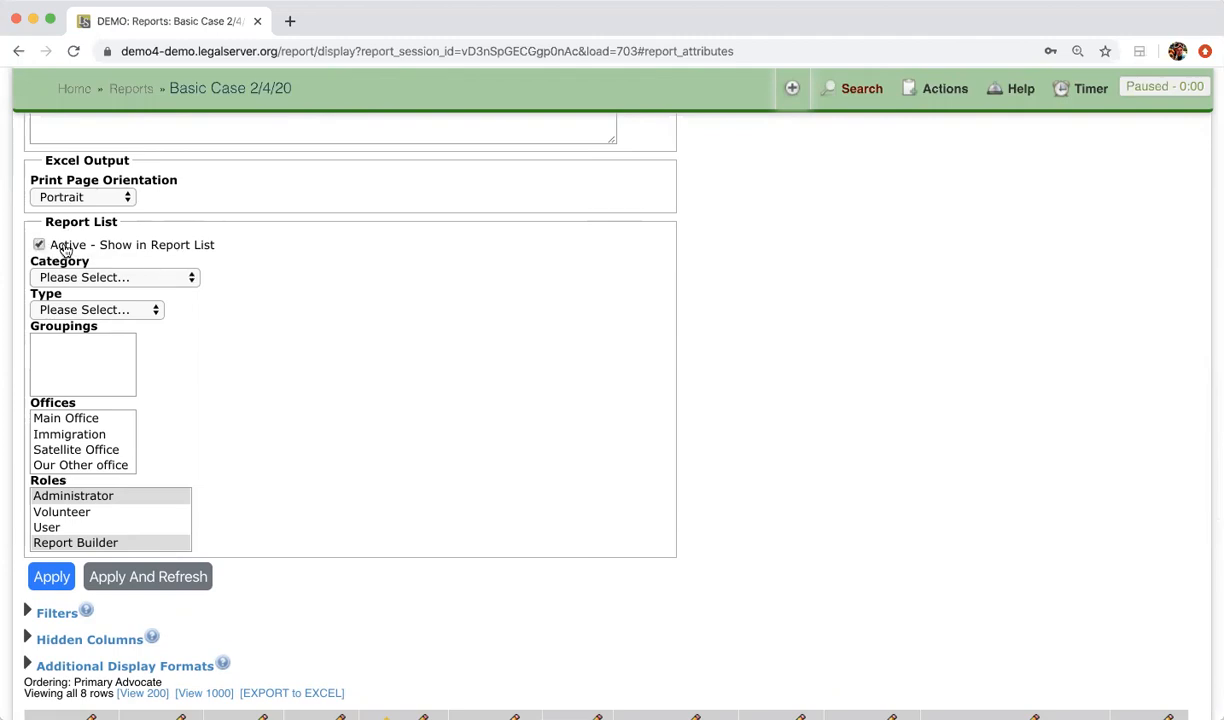
# Step: Set the report Category to Case Data, leaving Type and groupings unset
pyautogui.click(162, 276)
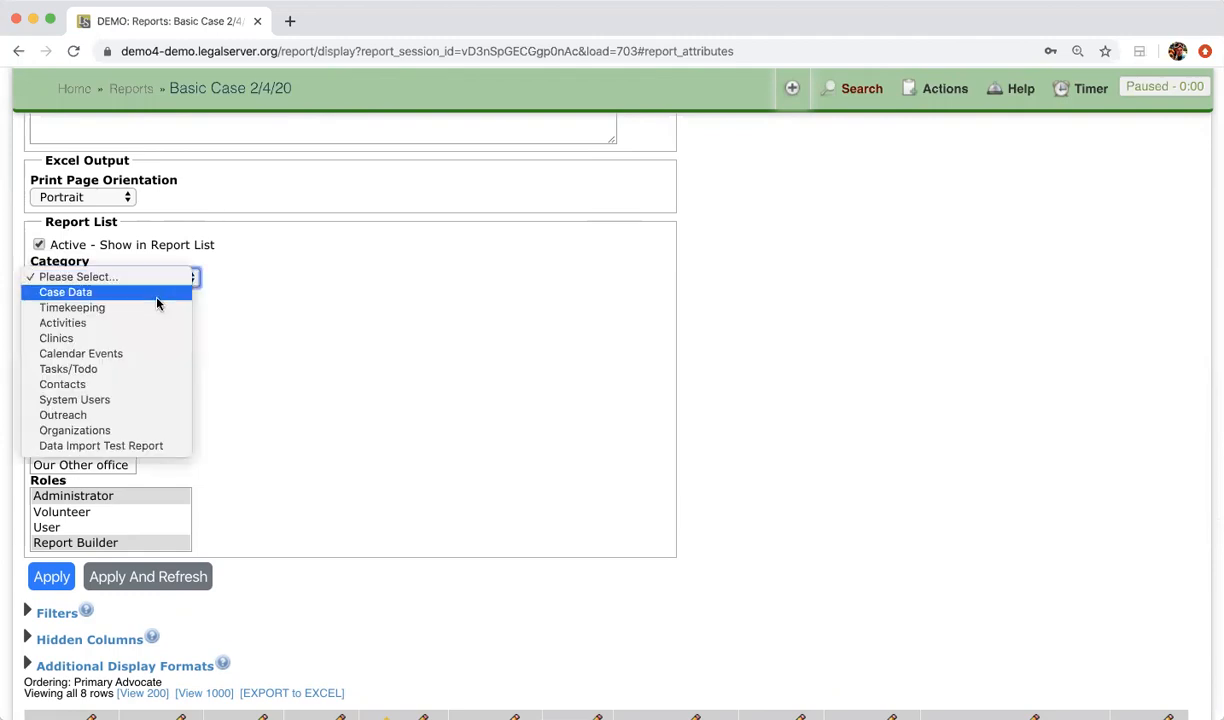
pyautogui.click(156, 292)
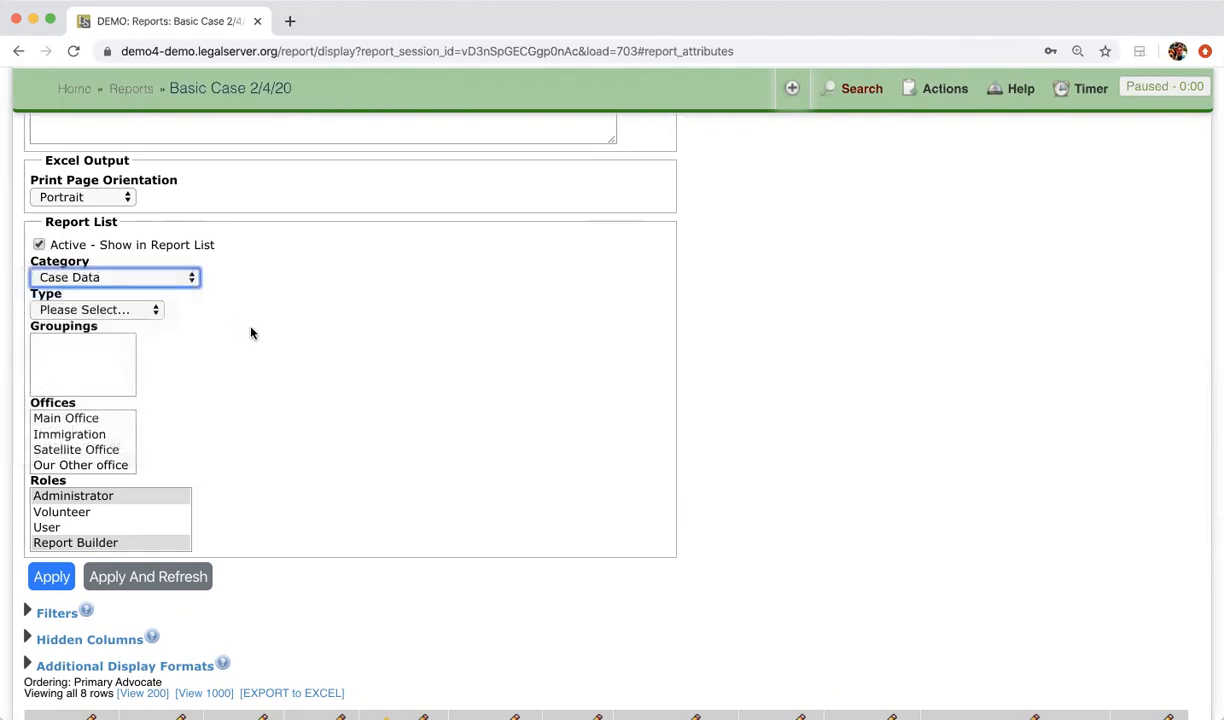
pyautogui.click(130, 313)
pyautogui.click(260, 382)
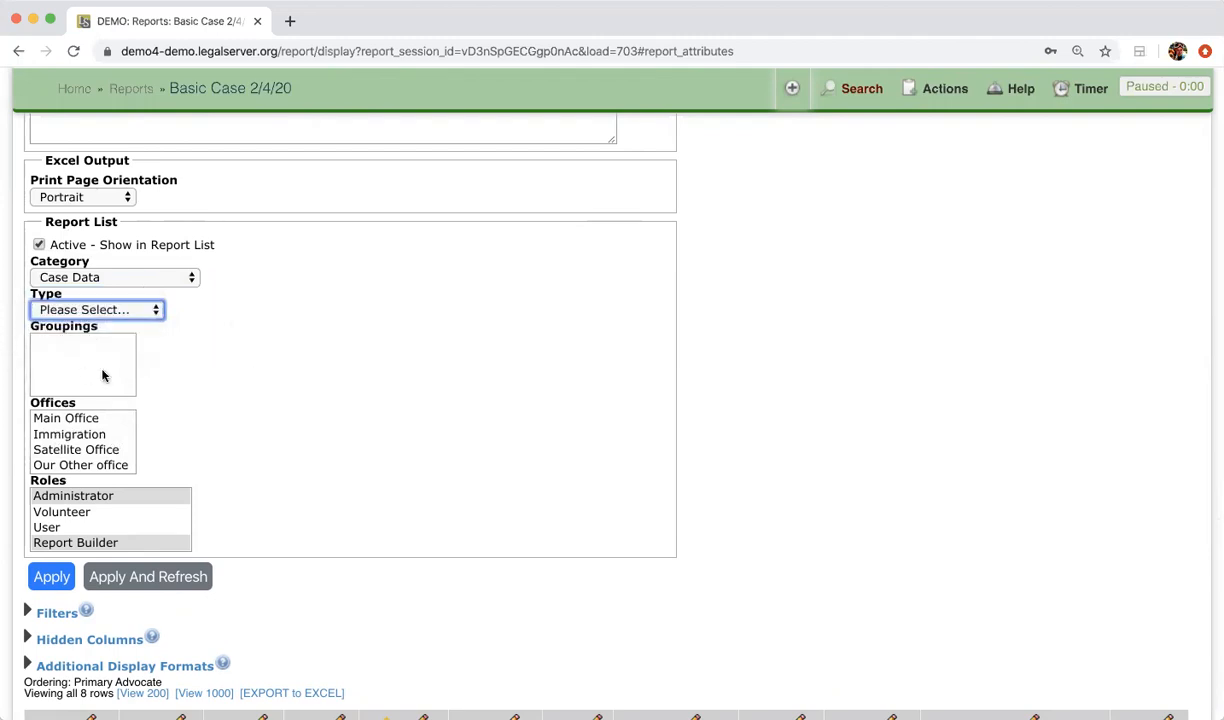
pyautogui.click(102, 350)
pyautogui.click(244, 345)
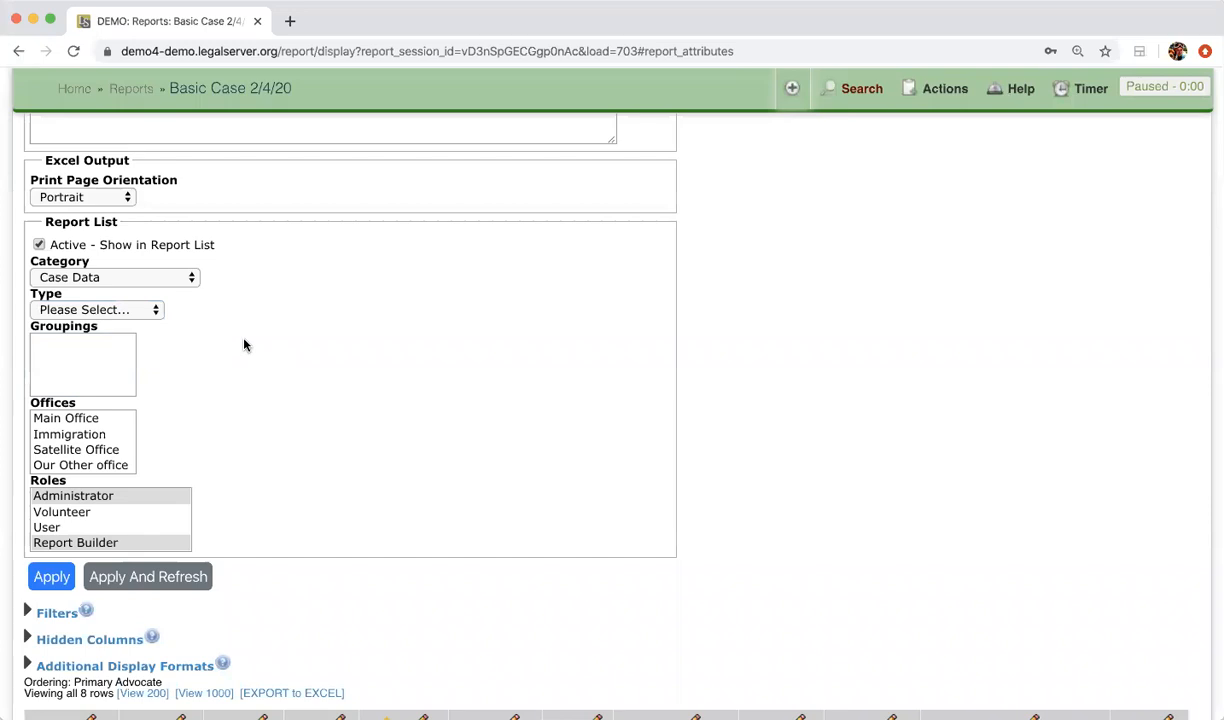
# Step: Review the remaining report attributes and apply the changes, reloading the 8-row report
pyautogui.scroll(-2, 244, 345)
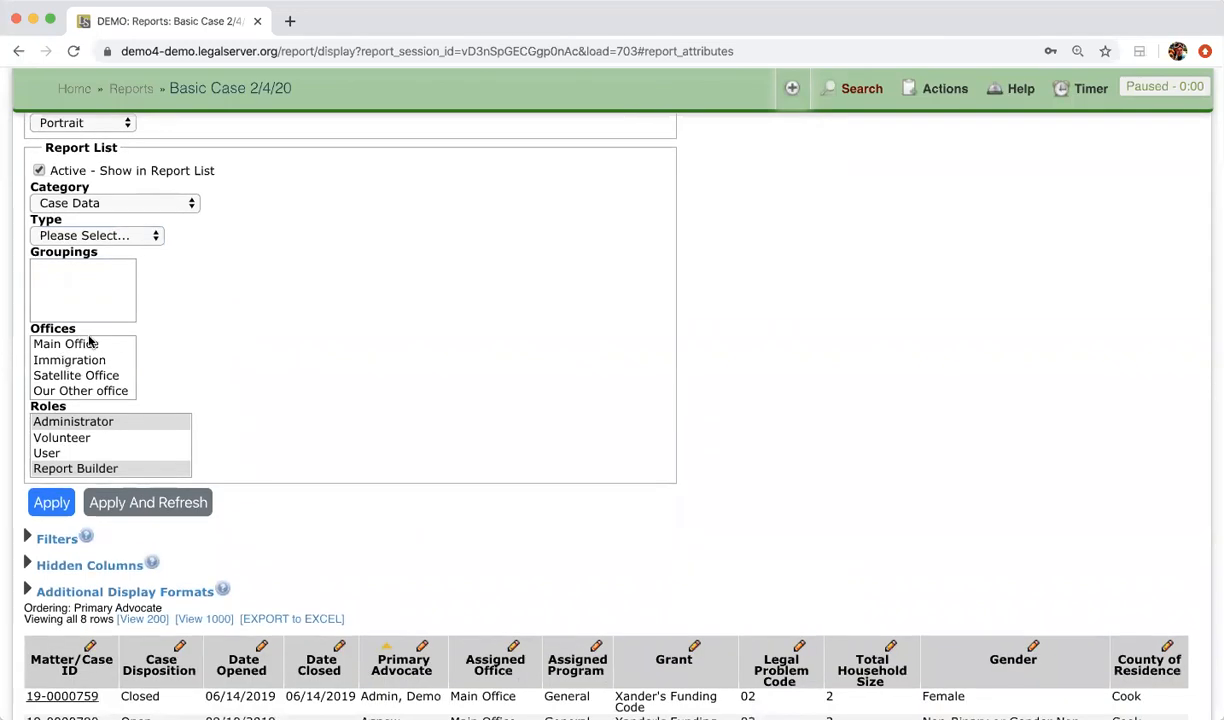
pyautogui.scroll(1, 239, 348)
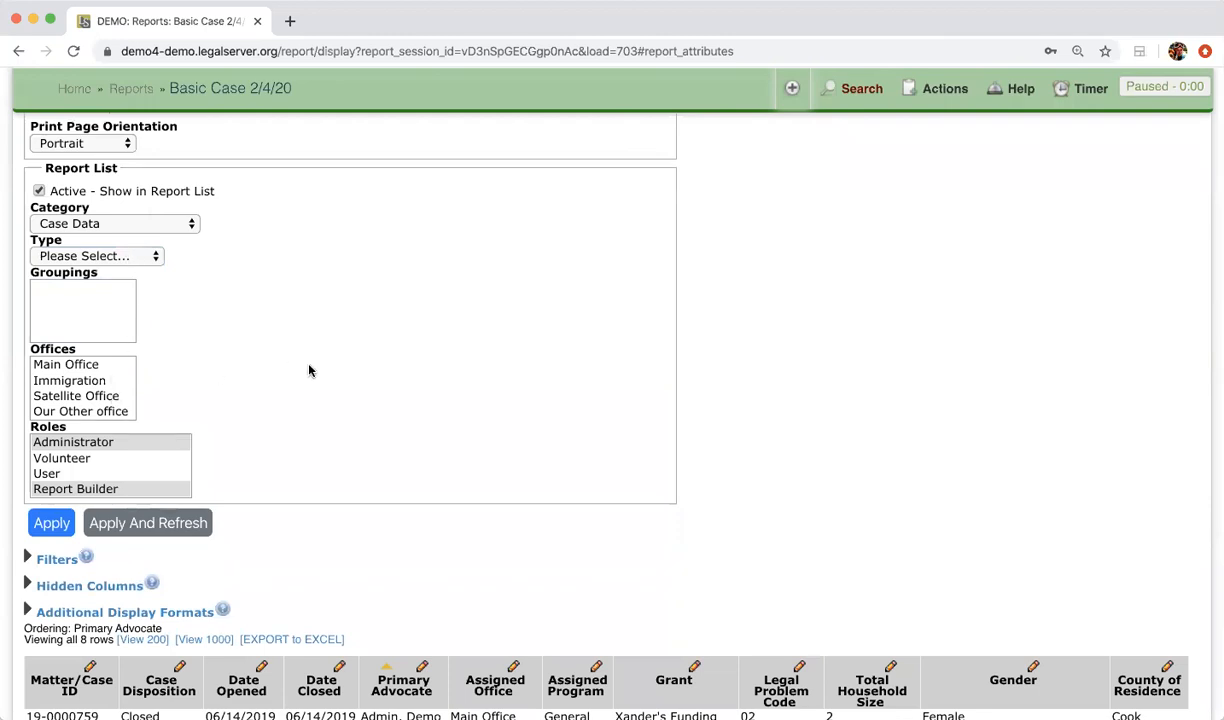
pyautogui.scroll(-2, 308, 371)
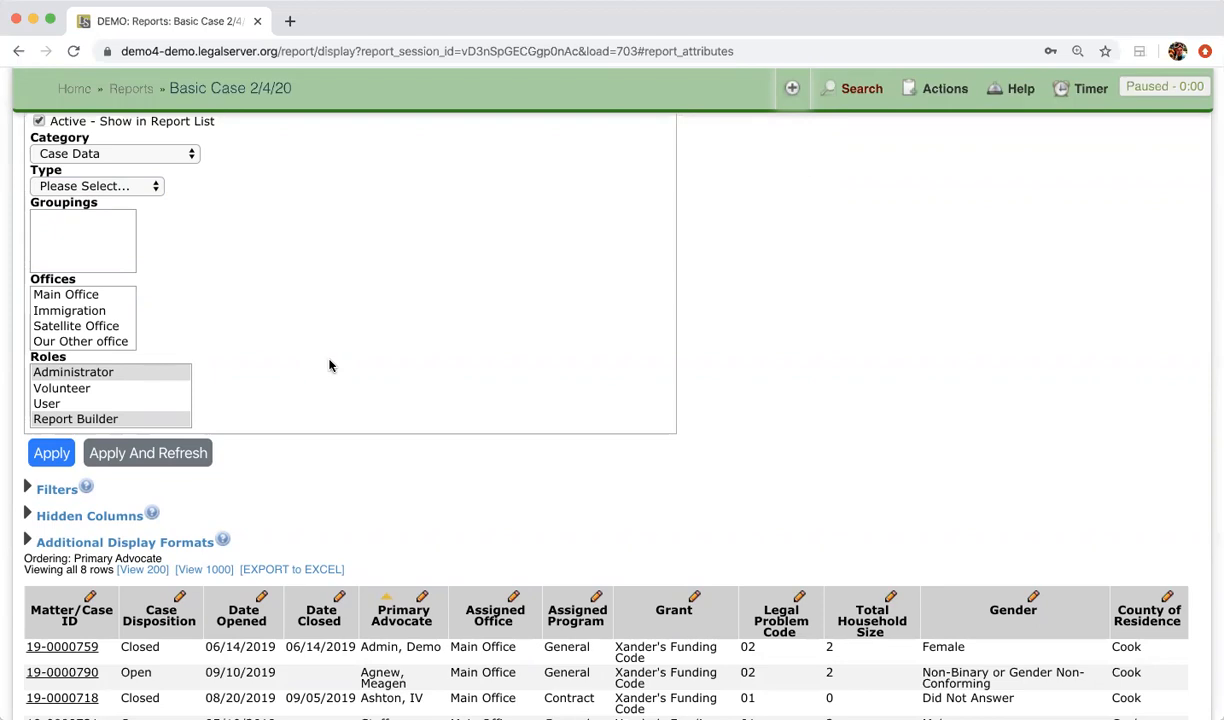
pyautogui.scroll(-5, 142, 381)
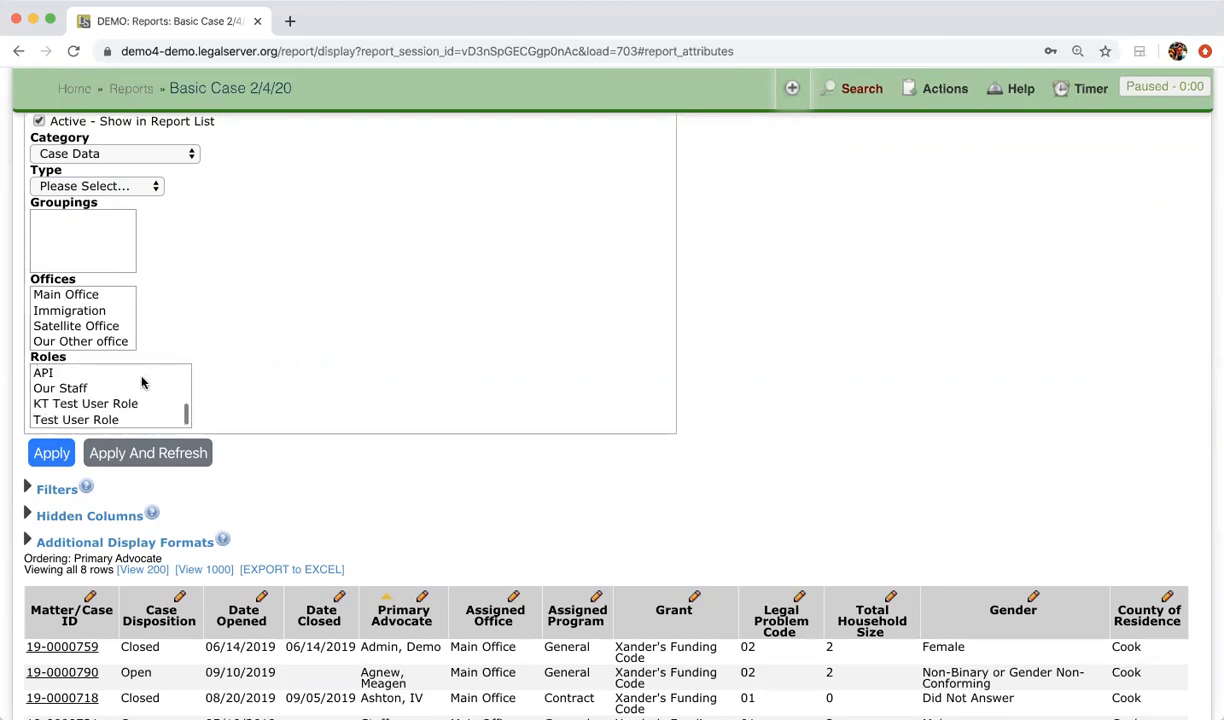
pyautogui.scroll(4, 142, 381)
pyautogui.scroll(-3, 133, 382)
pyautogui.scroll(-2, 133, 382)
pyautogui.scroll(-2, 134, 383)
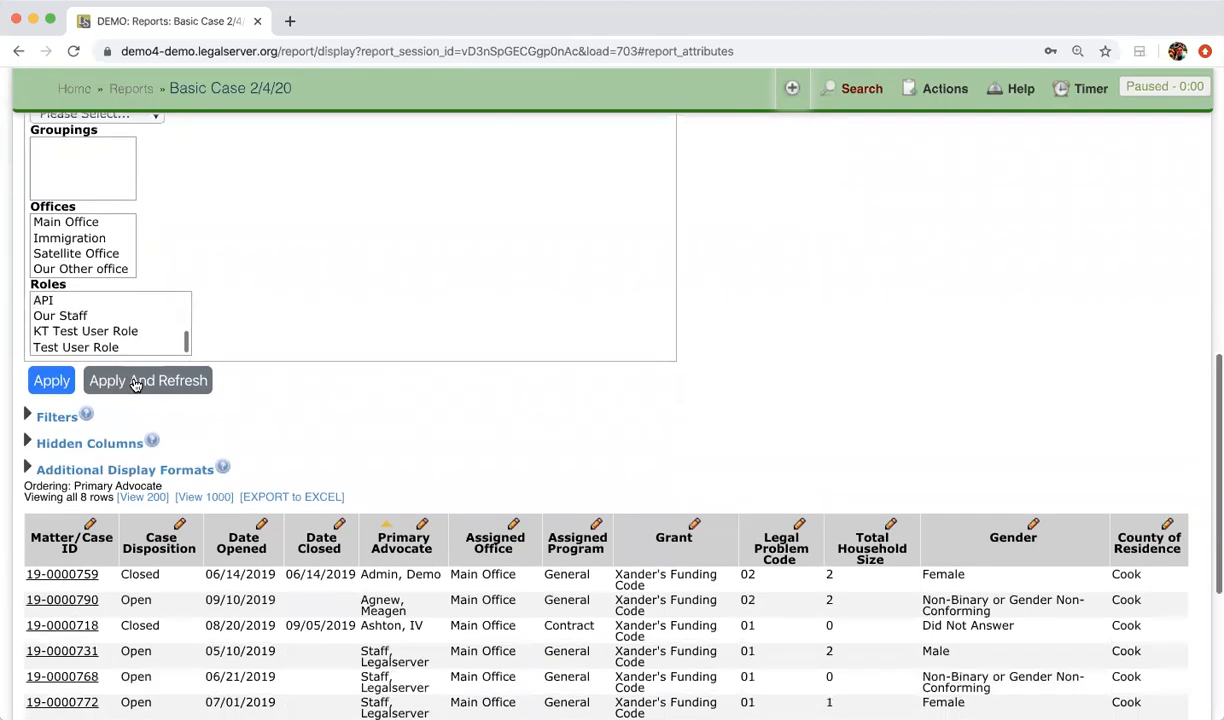
pyautogui.scroll(-1, 146, 336)
pyautogui.scroll(2, 134, 380)
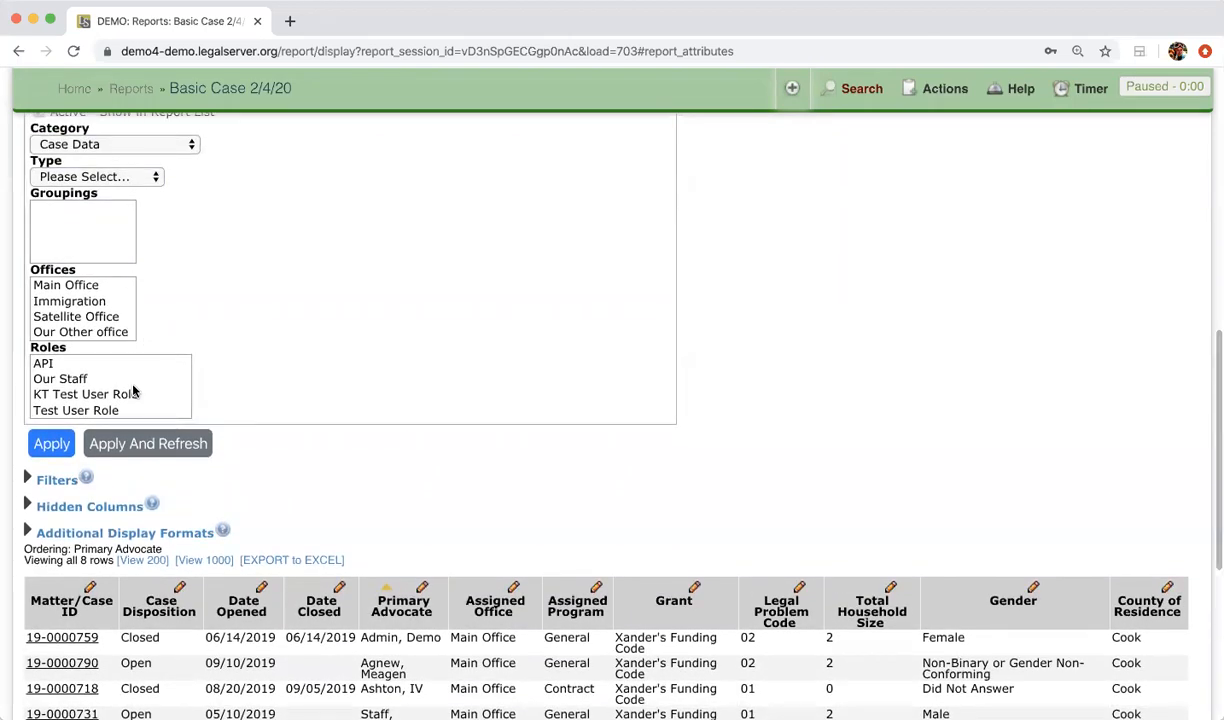
pyautogui.scroll(5, 133, 382)
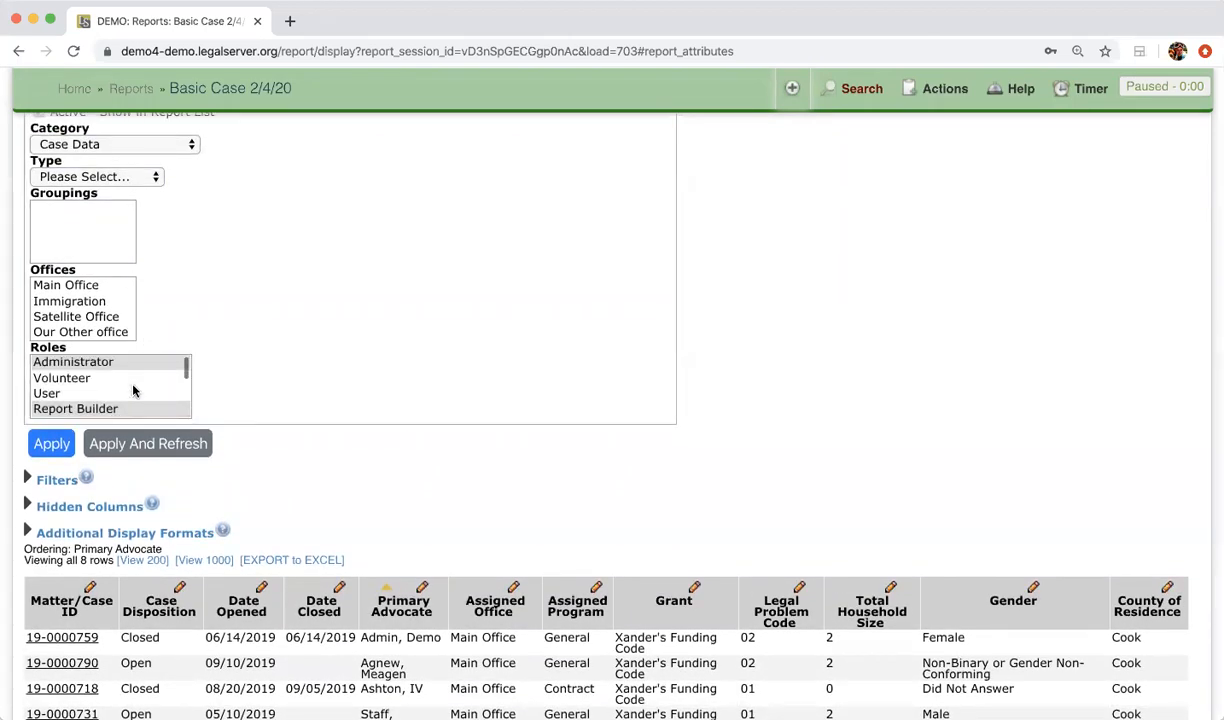
pyautogui.scroll(-2, 133, 390)
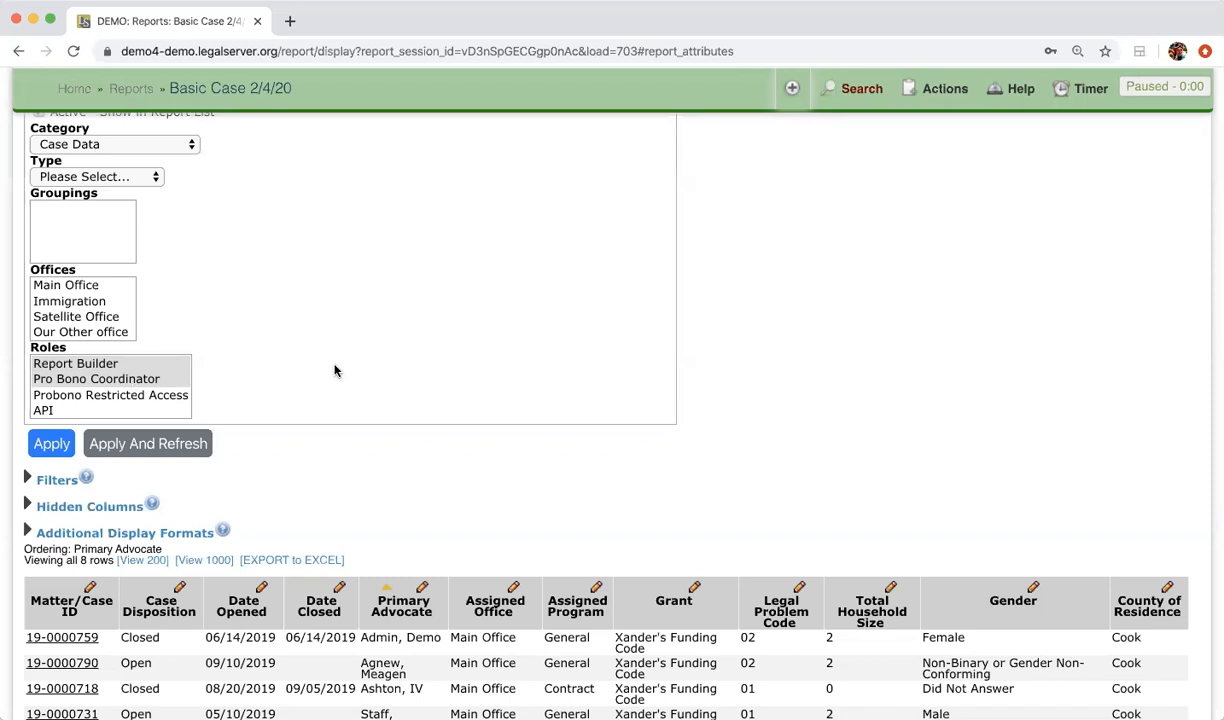
pyautogui.scroll(5, 335, 371)
pyautogui.scroll(-5, 335, 371)
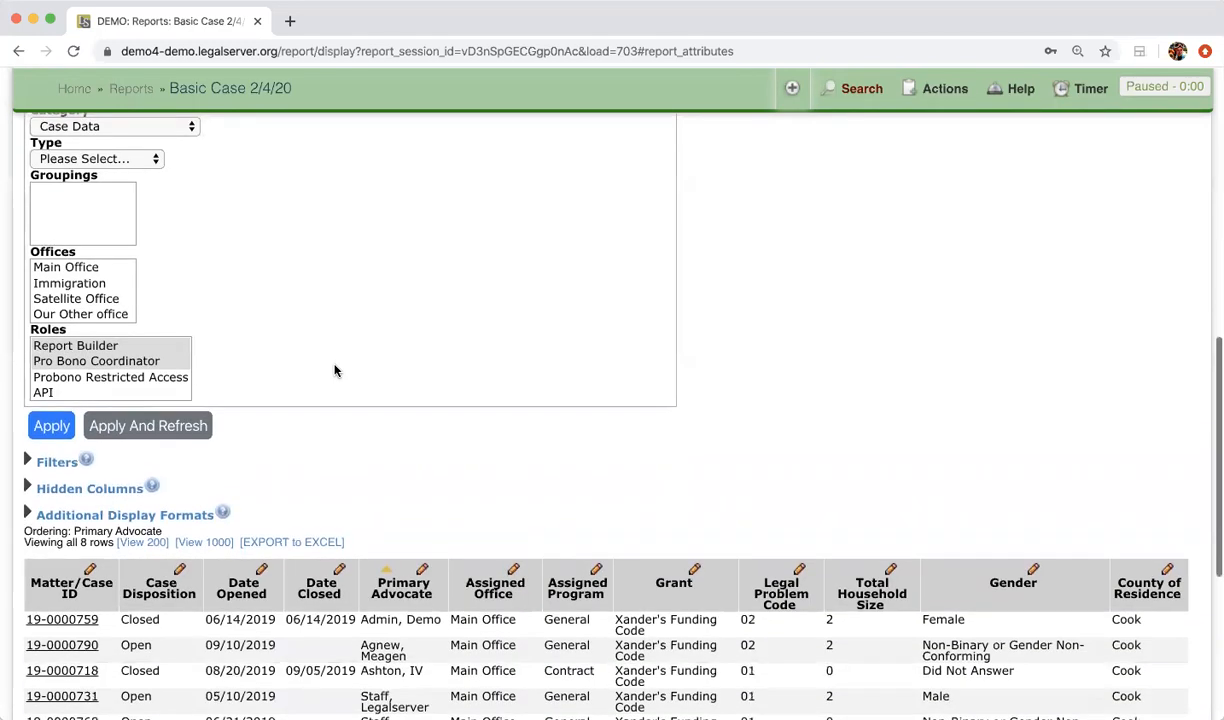
pyautogui.click(180, 430)
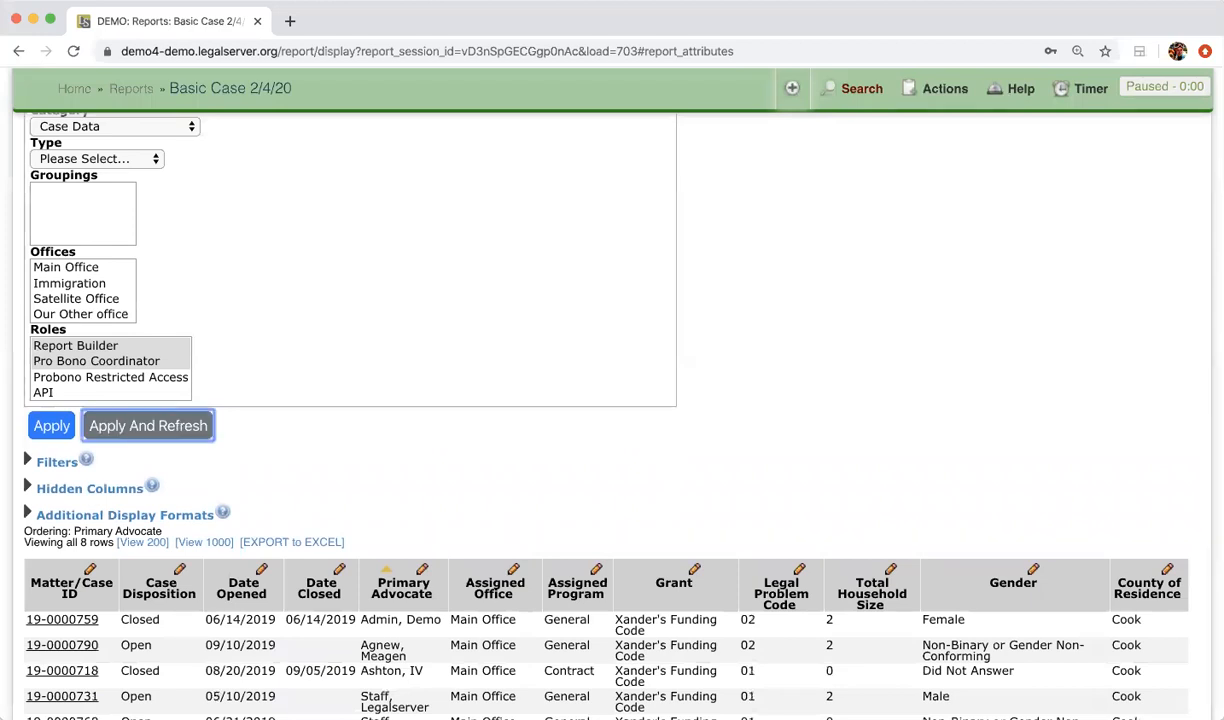
pyautogui.scroll(6, 180, 428)
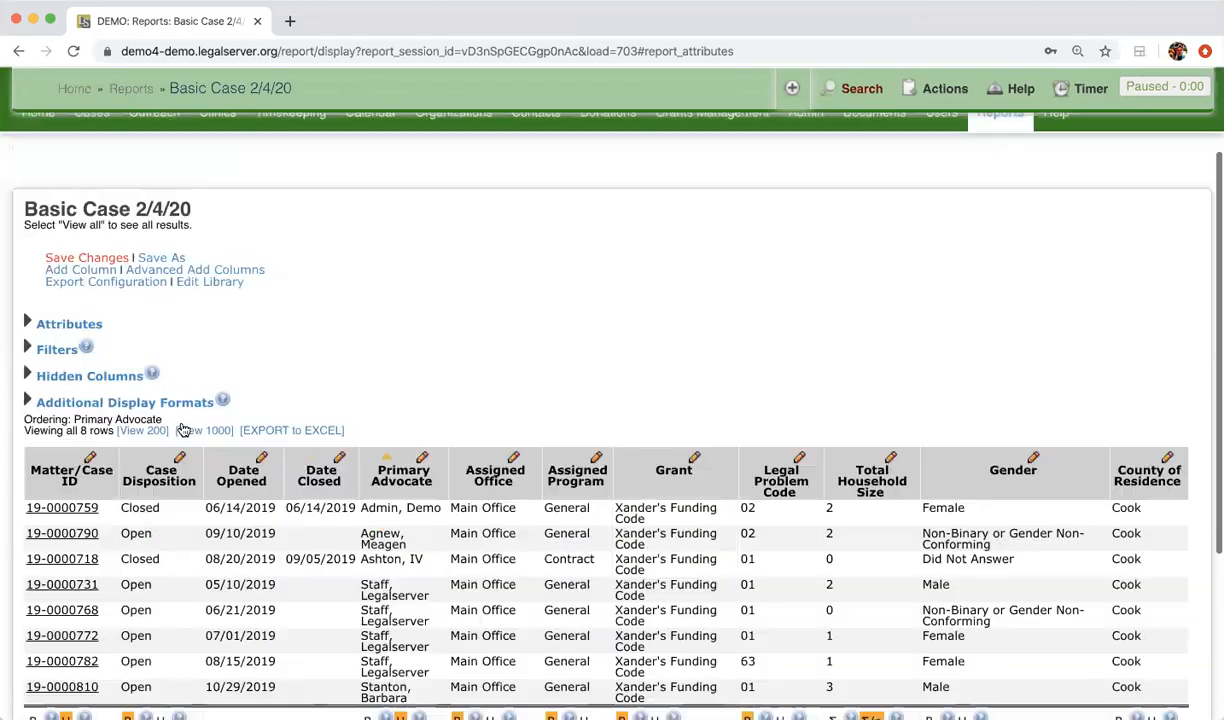
# Step: Save the report changes and expand the Additional Display Formats options (summary, graph, CSV/PDF/XML)
pyautogui.click(98, 395)
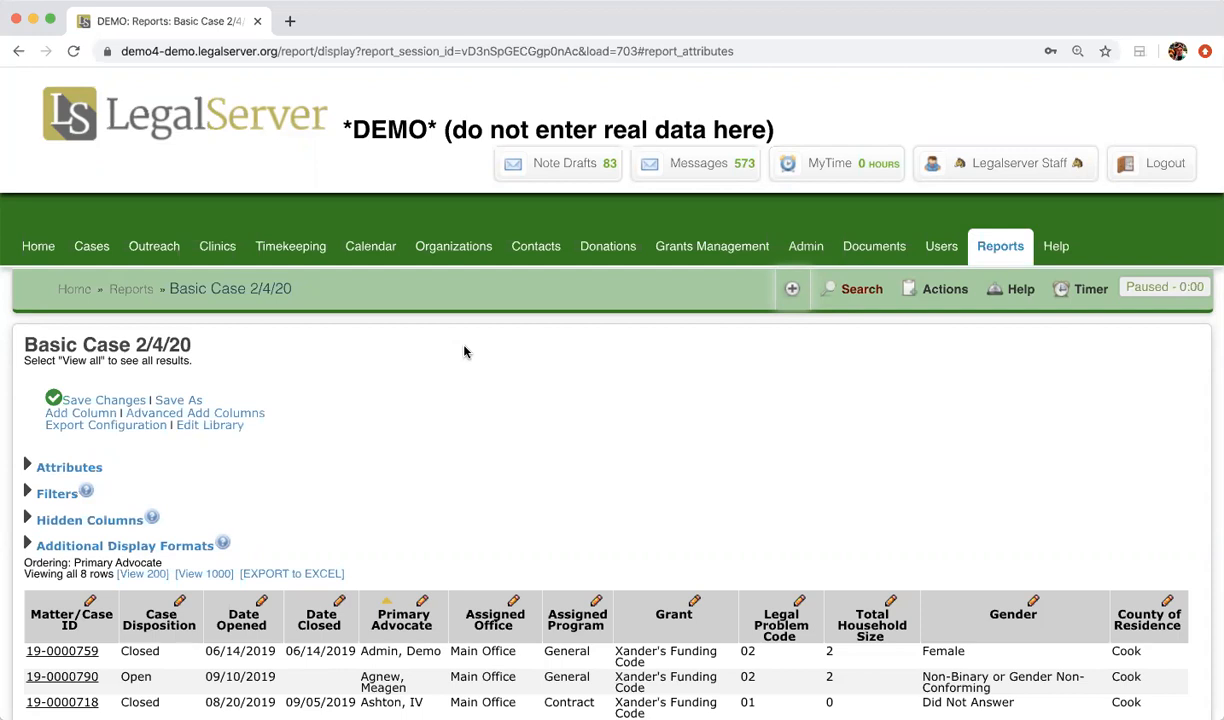
pyautogui.click(30, 543)
pyautogui.scroll(-2, 473, 410)
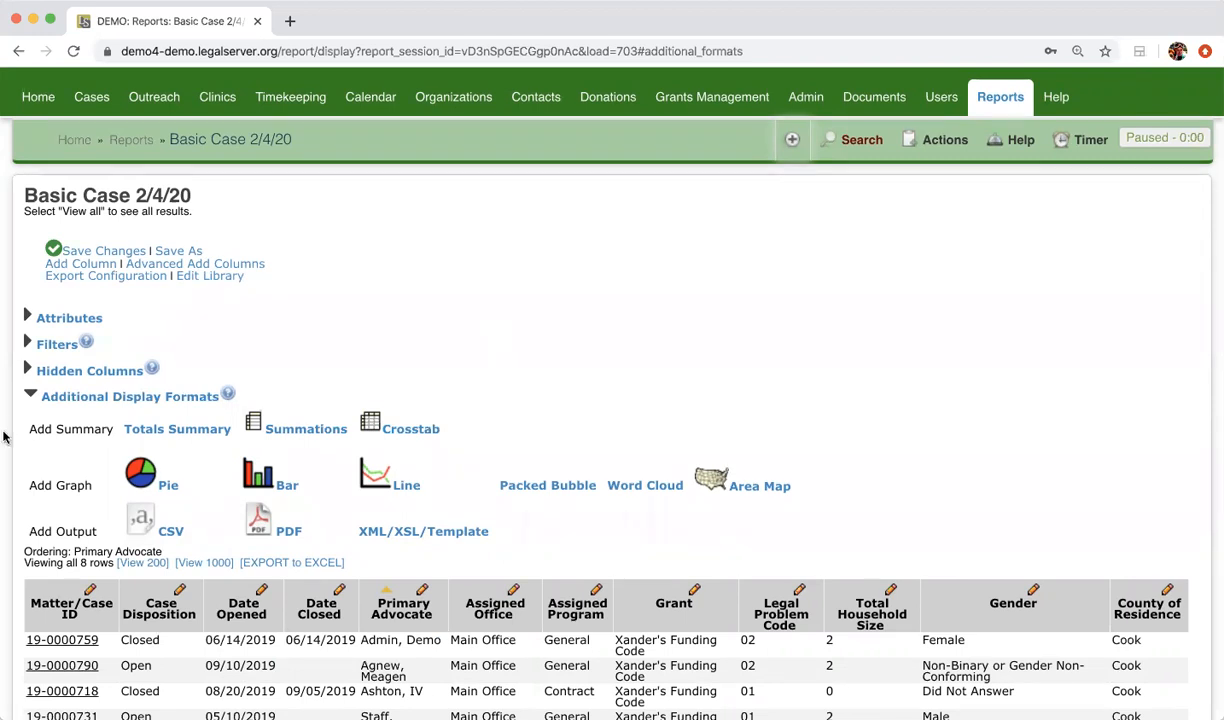
# Step: Collapse the Additional Display Formats section and return to the top of the report page
pyautogui.click(60, 396)
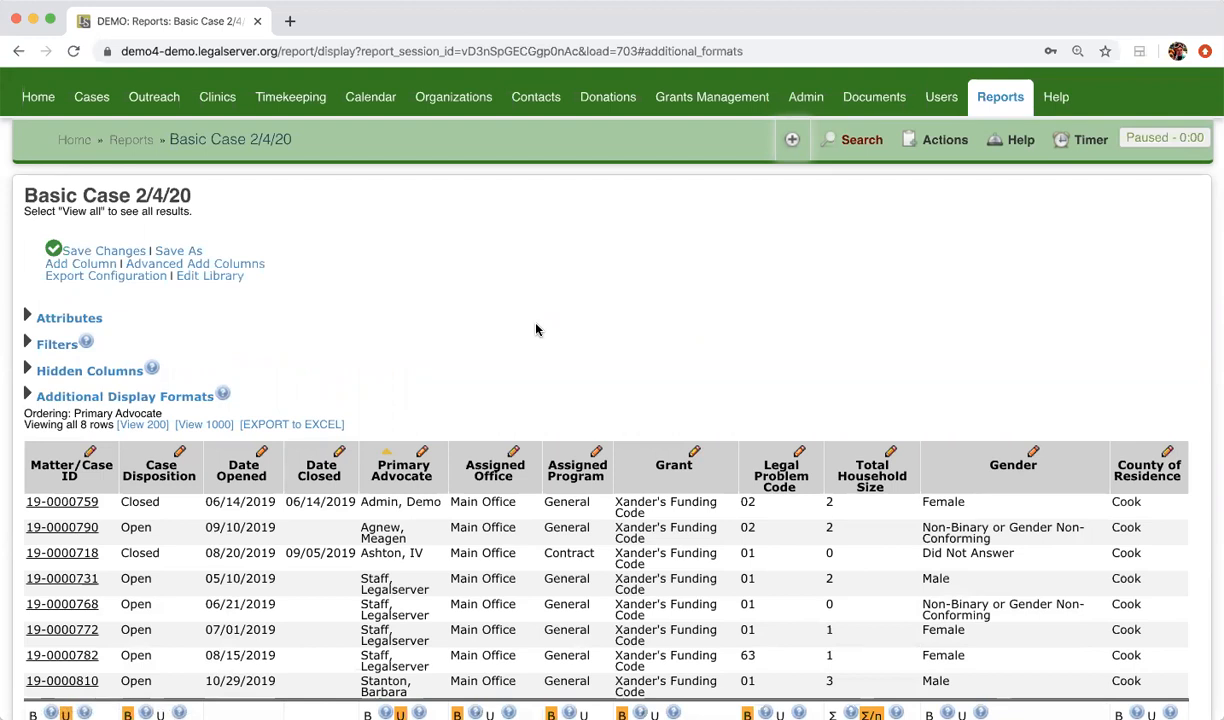
pyautogui.scroll(3, 535, 330)
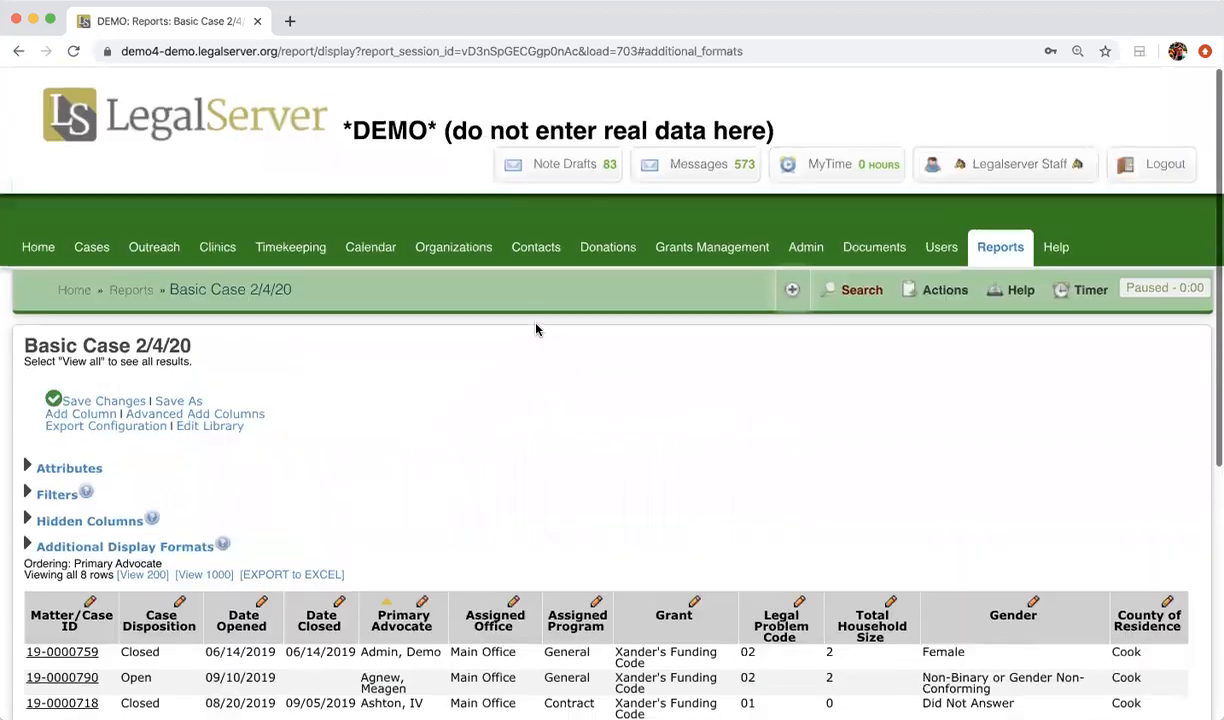